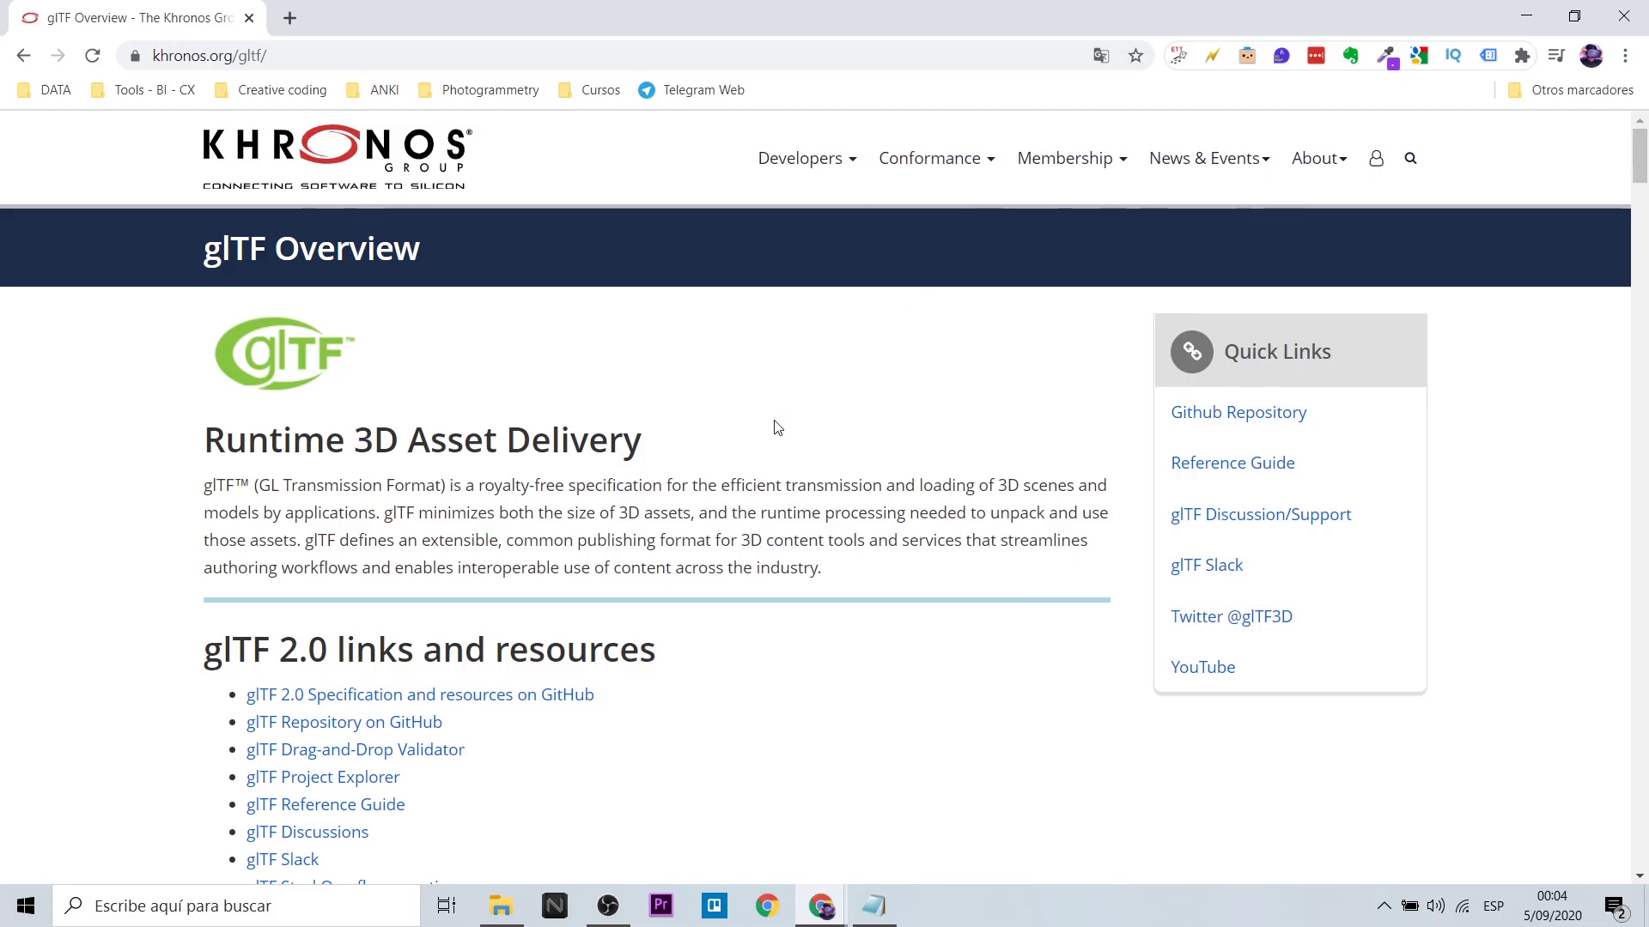
Scroll down the Khronos glTF overview page to its glTF 2.0 links and resources.
scroll(741, 451, down, 3)
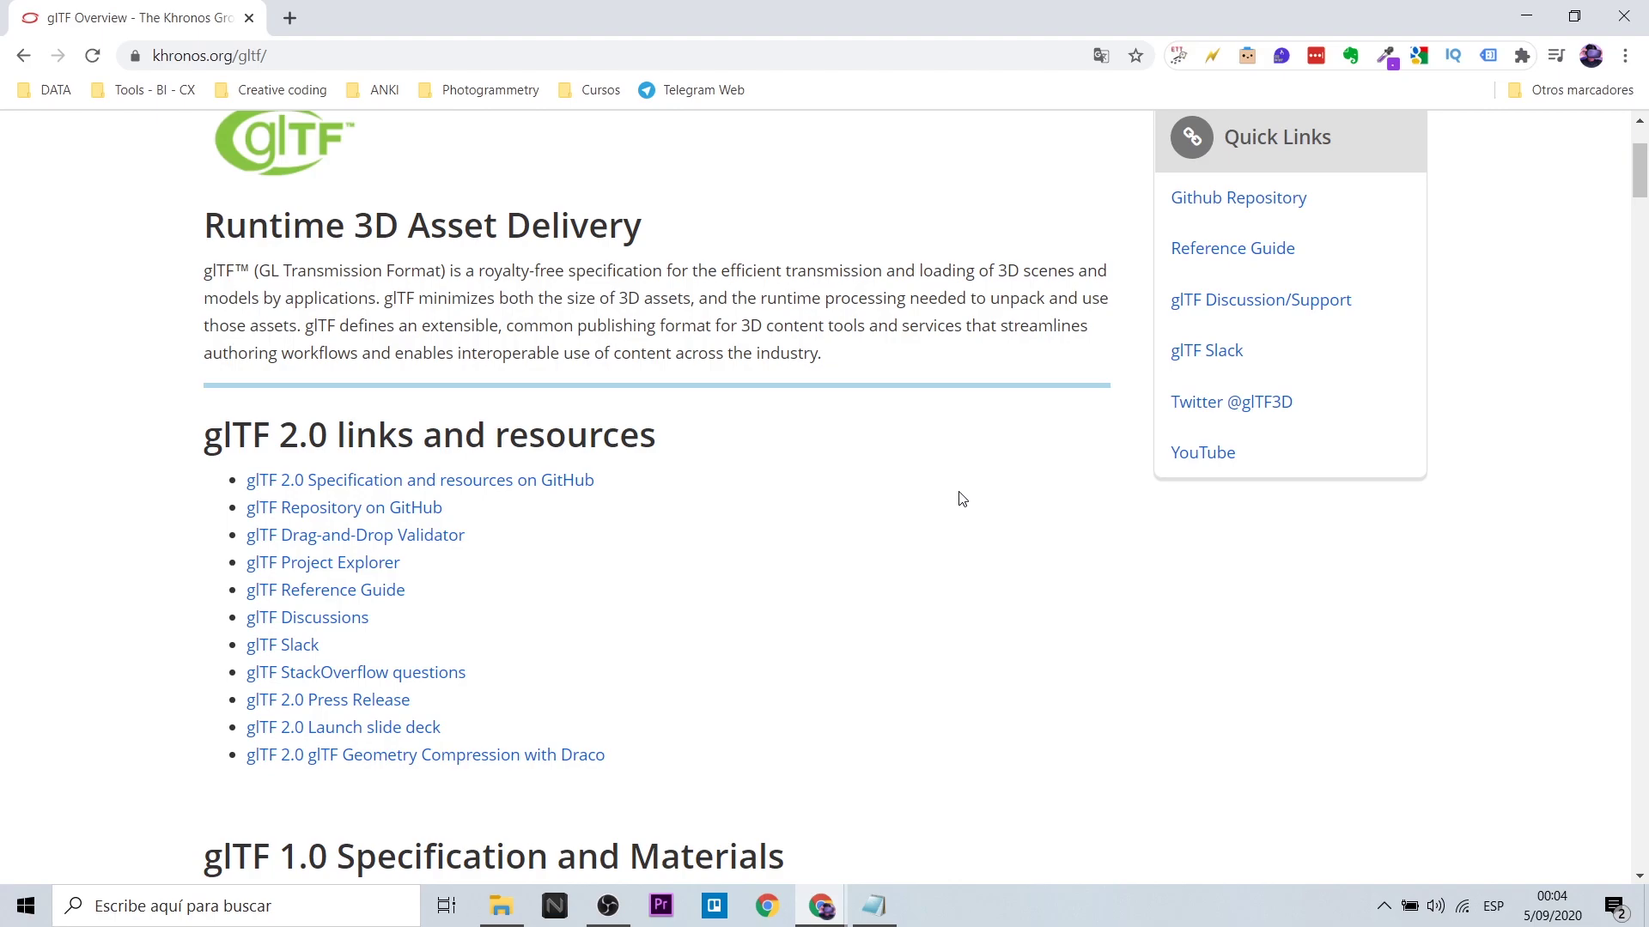
Scroll to the glTF Demo and orbit the Buster Drone to a top-front view.
scroll(962, 498, down, 3)
scroll(962, 499, down, 3)
scroll(964, 499, down, 5)
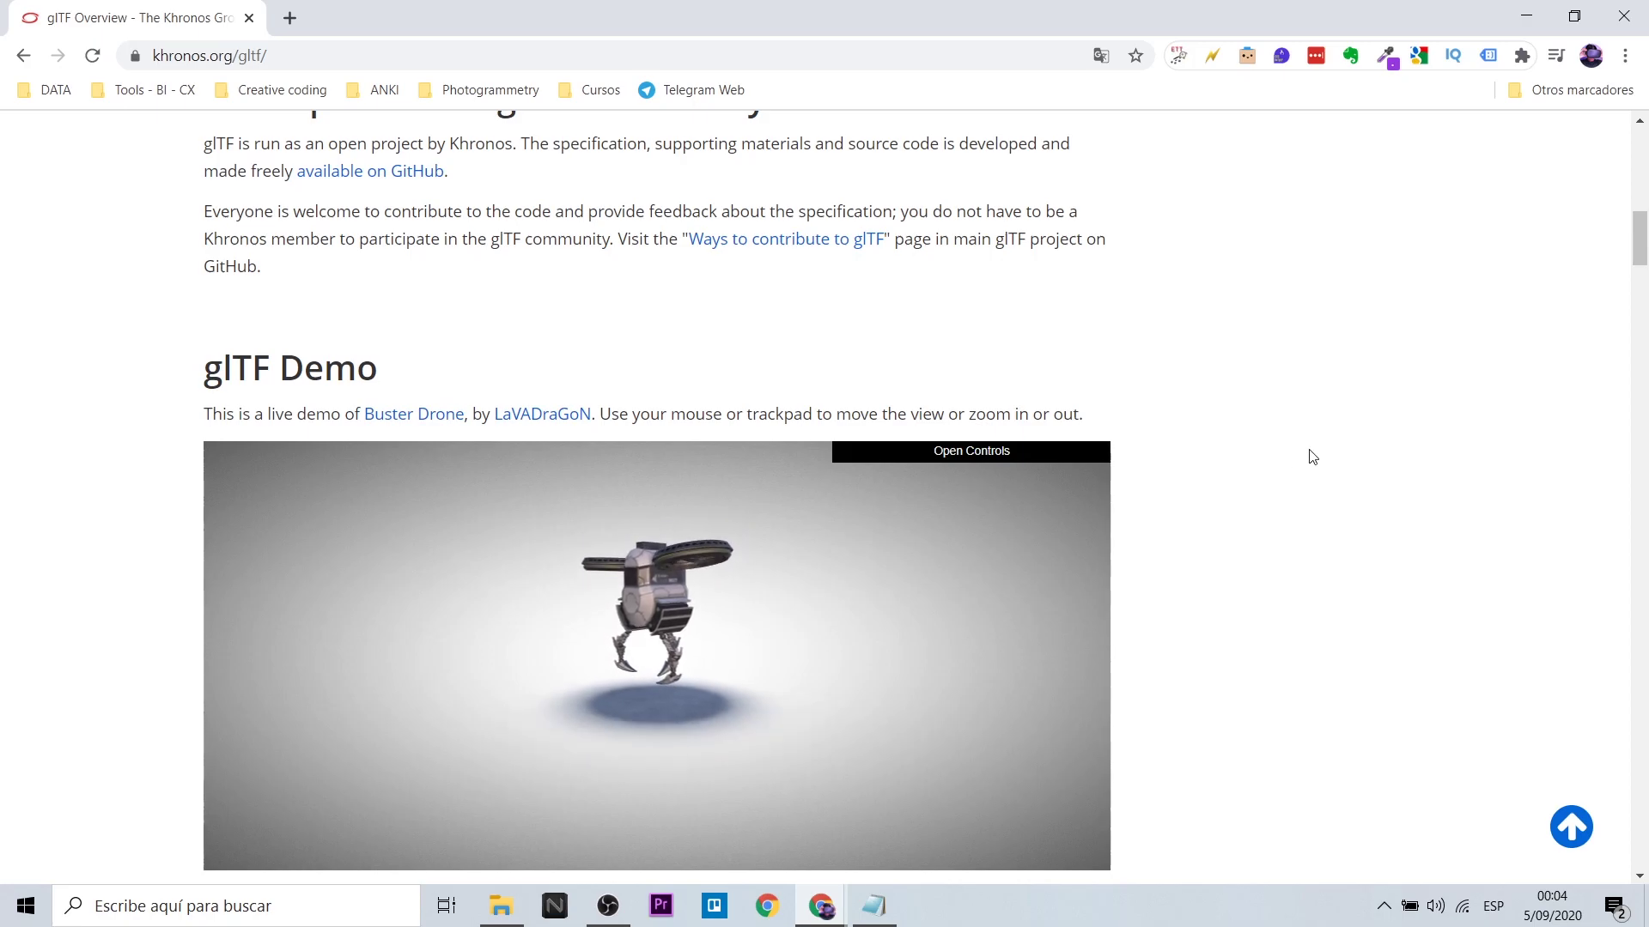
scroll(858, 457, down, 3)
mouse_move(856, 452)
mouse_down()
mouse_move(569, 455)
mouse_move(466, 419)
mouse_move(555, 384)
mouse_move(709, 454)
mouse_move(778, 411)
mouse_move(635, 401)
mouse_up()
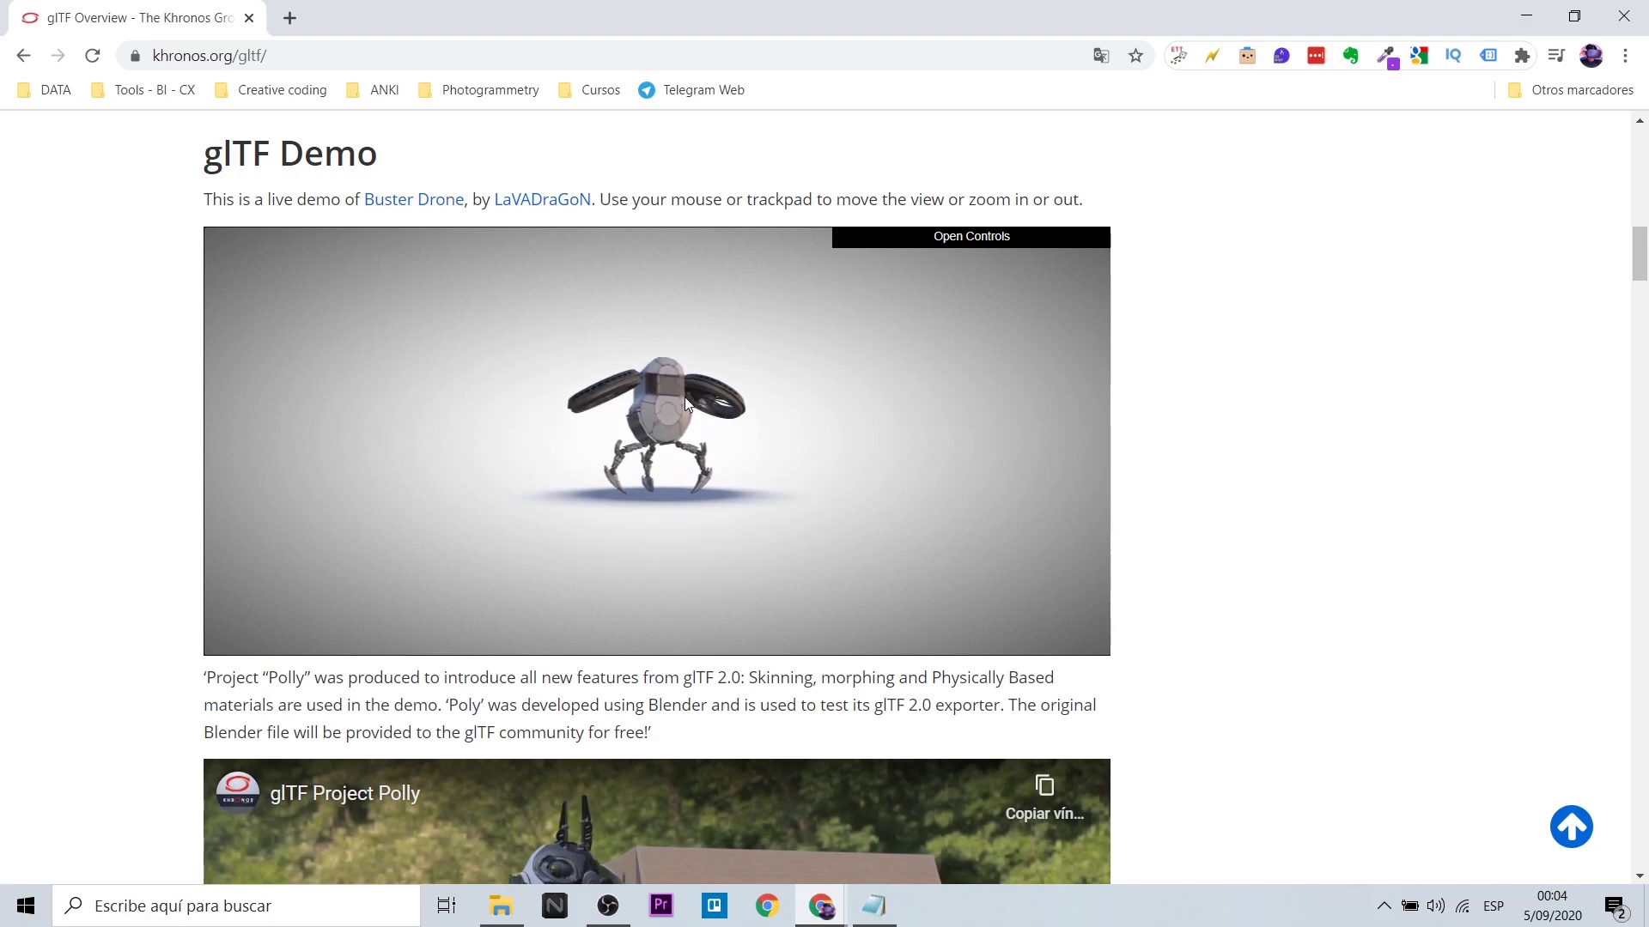
Play the glTF Project Polly YouTube video below the demo.
scroll(1148, 475, down, 6)
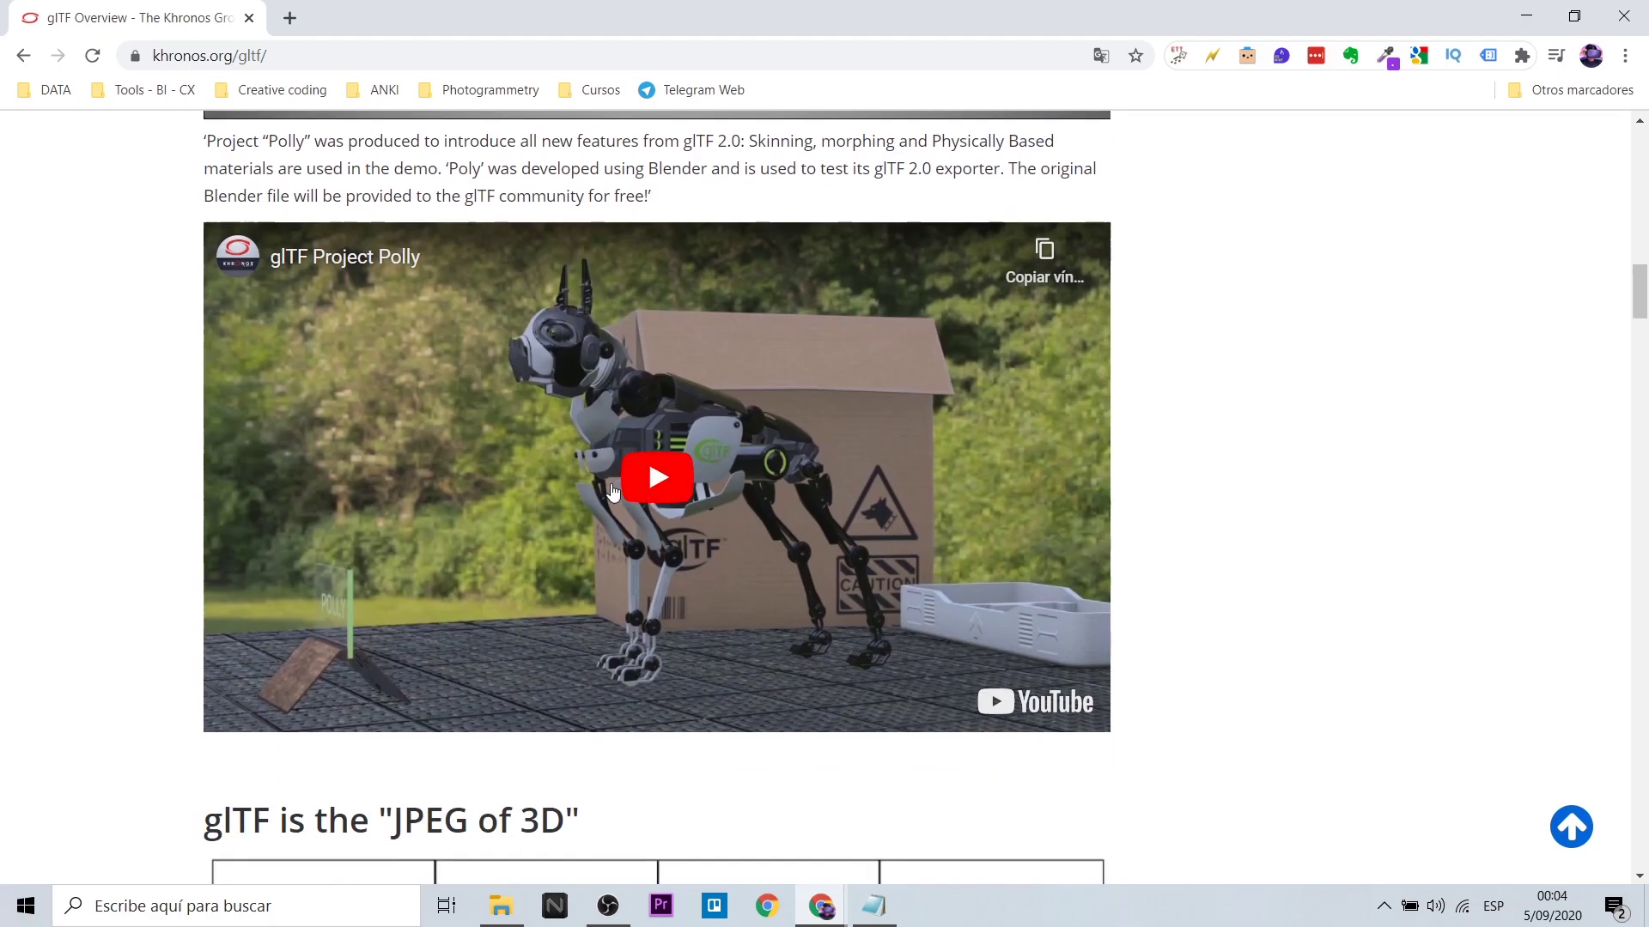
click(722, 446)
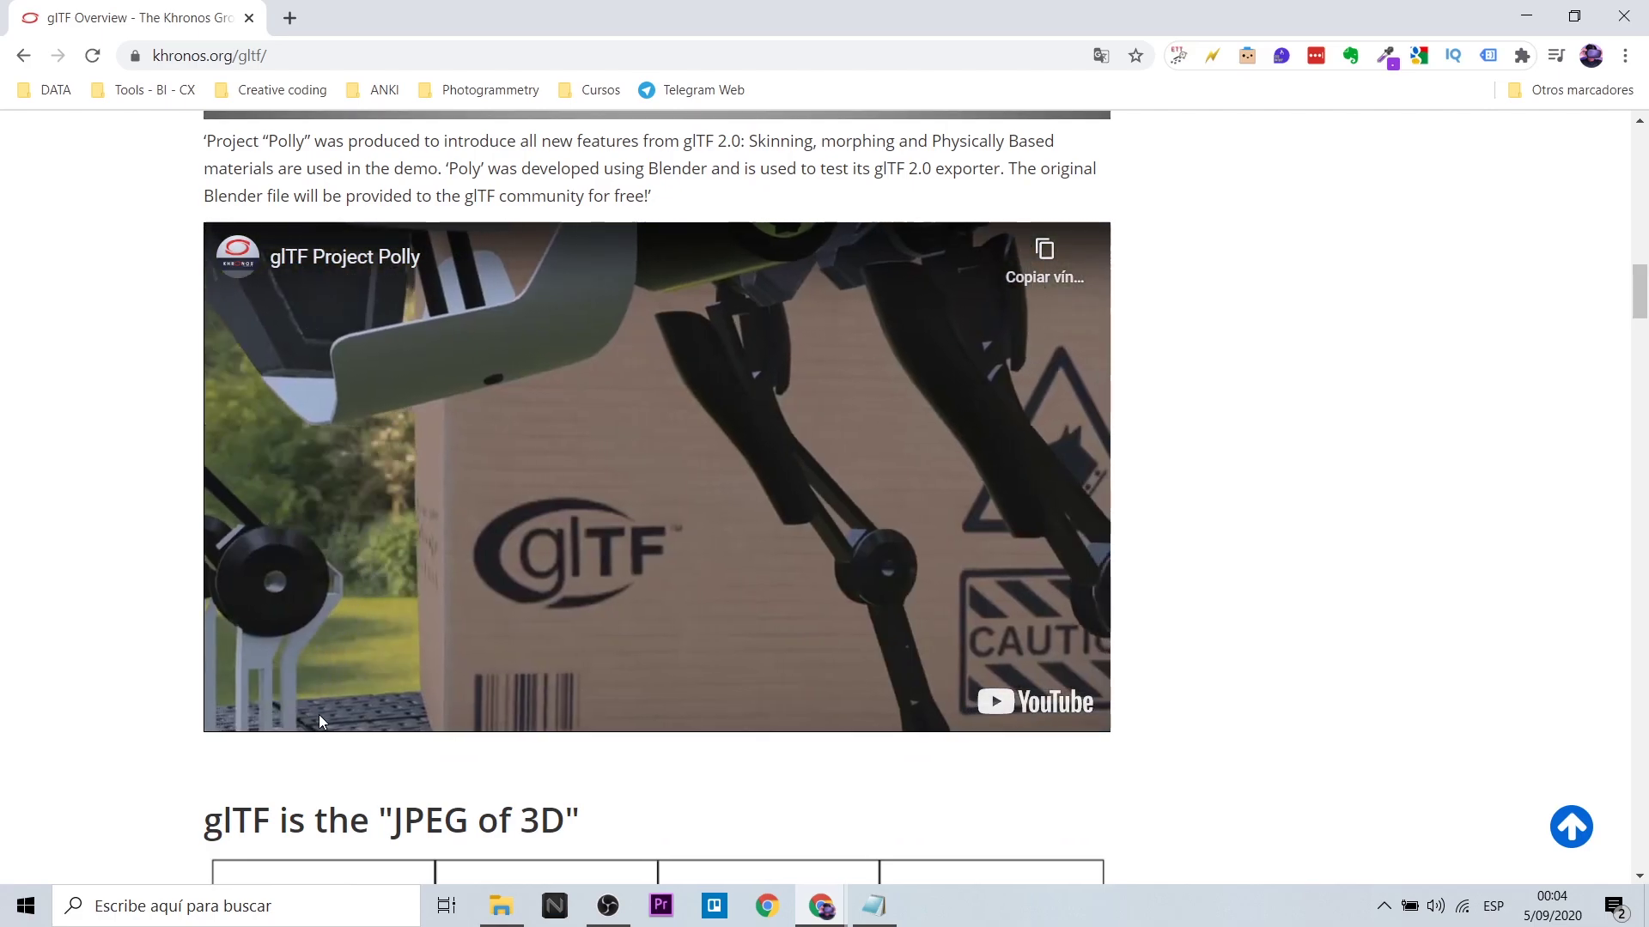
scroll(1172, 556, down, 2)
scroll(1172, 555, down, 4)
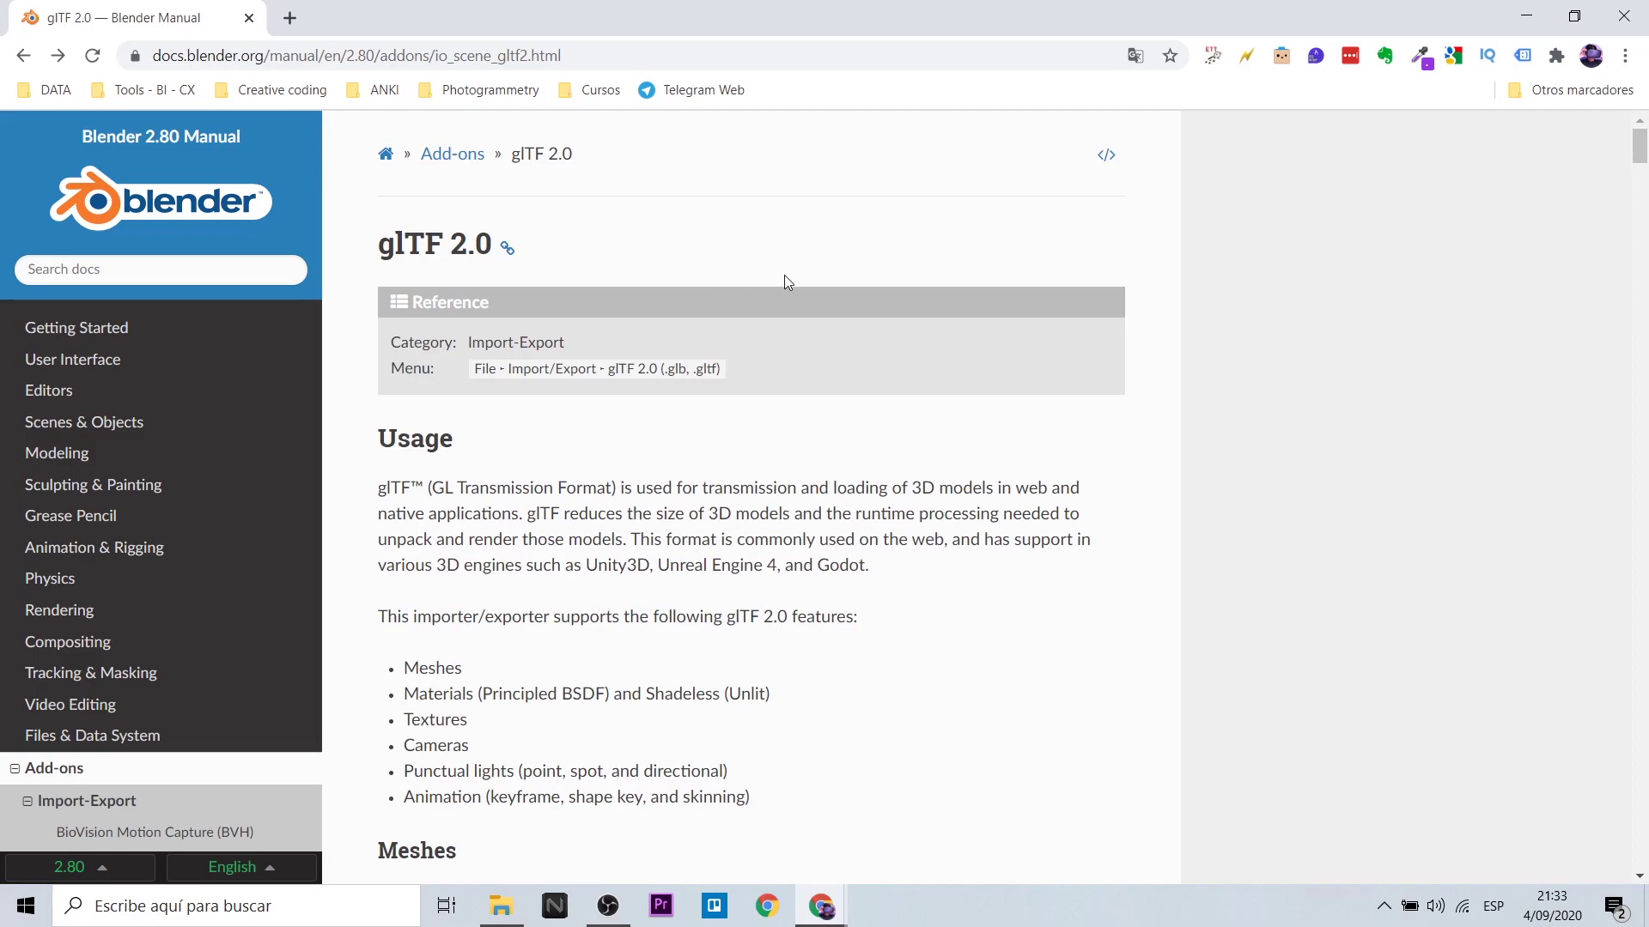
Read through the Blender glTF 2.0 manual page and the Spark AR Toolkit installation article.
scroll(1032, 539, down, 2)
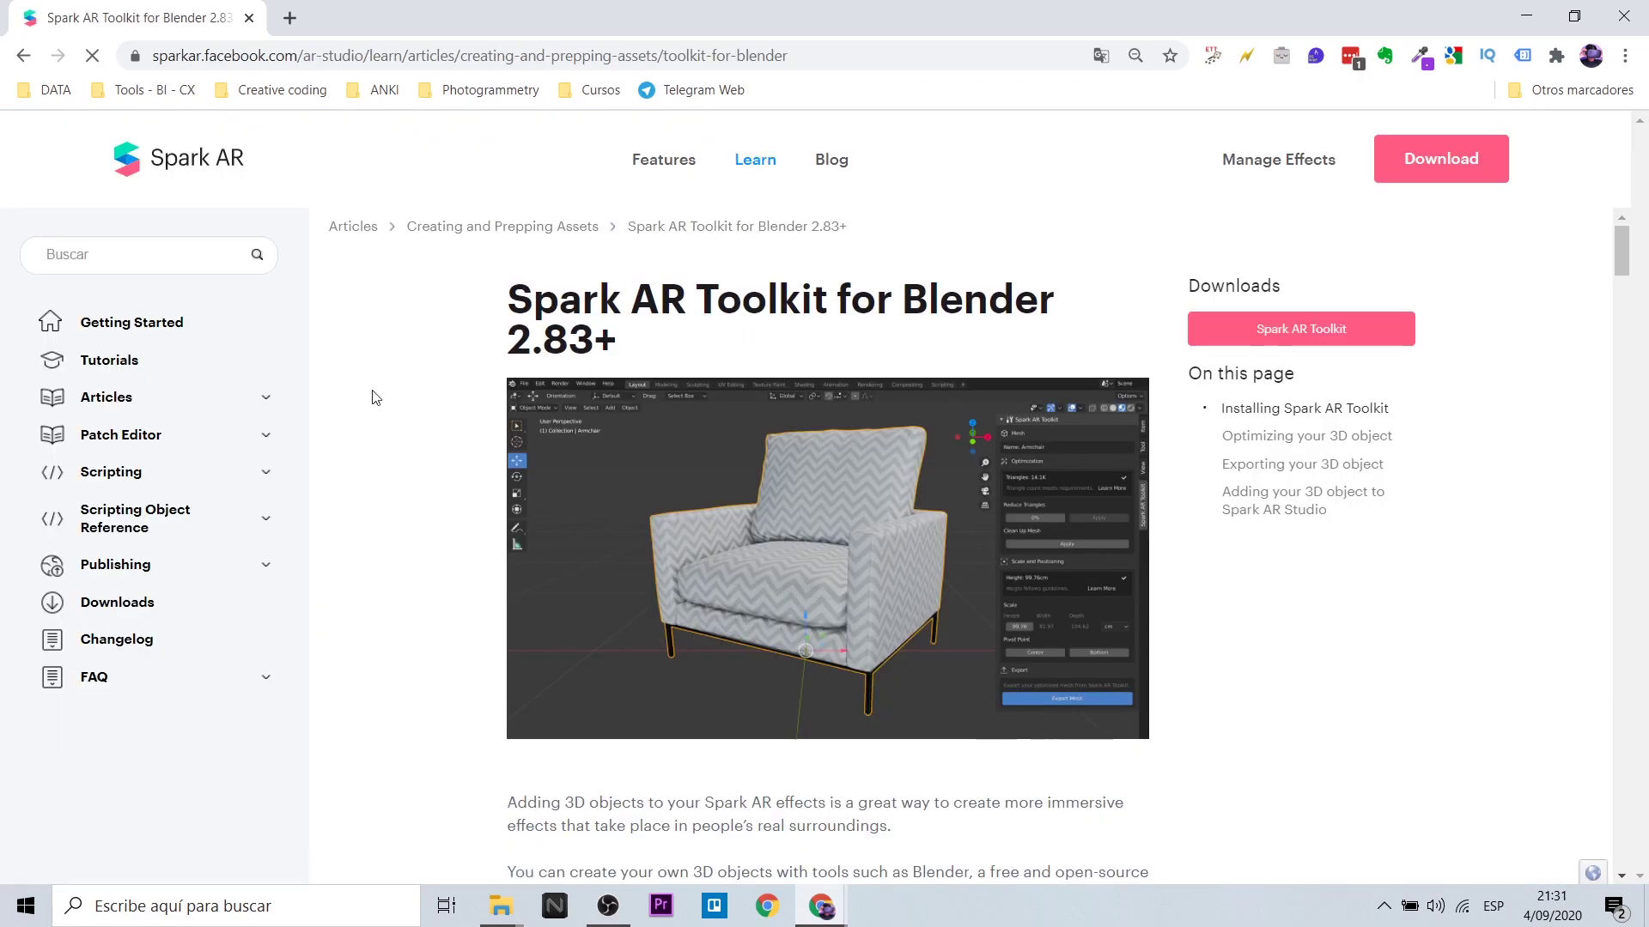
scroll(372, 395, down, 4)
scroll(373, 396, down, 5)
scroll(372, 397, down, 3)
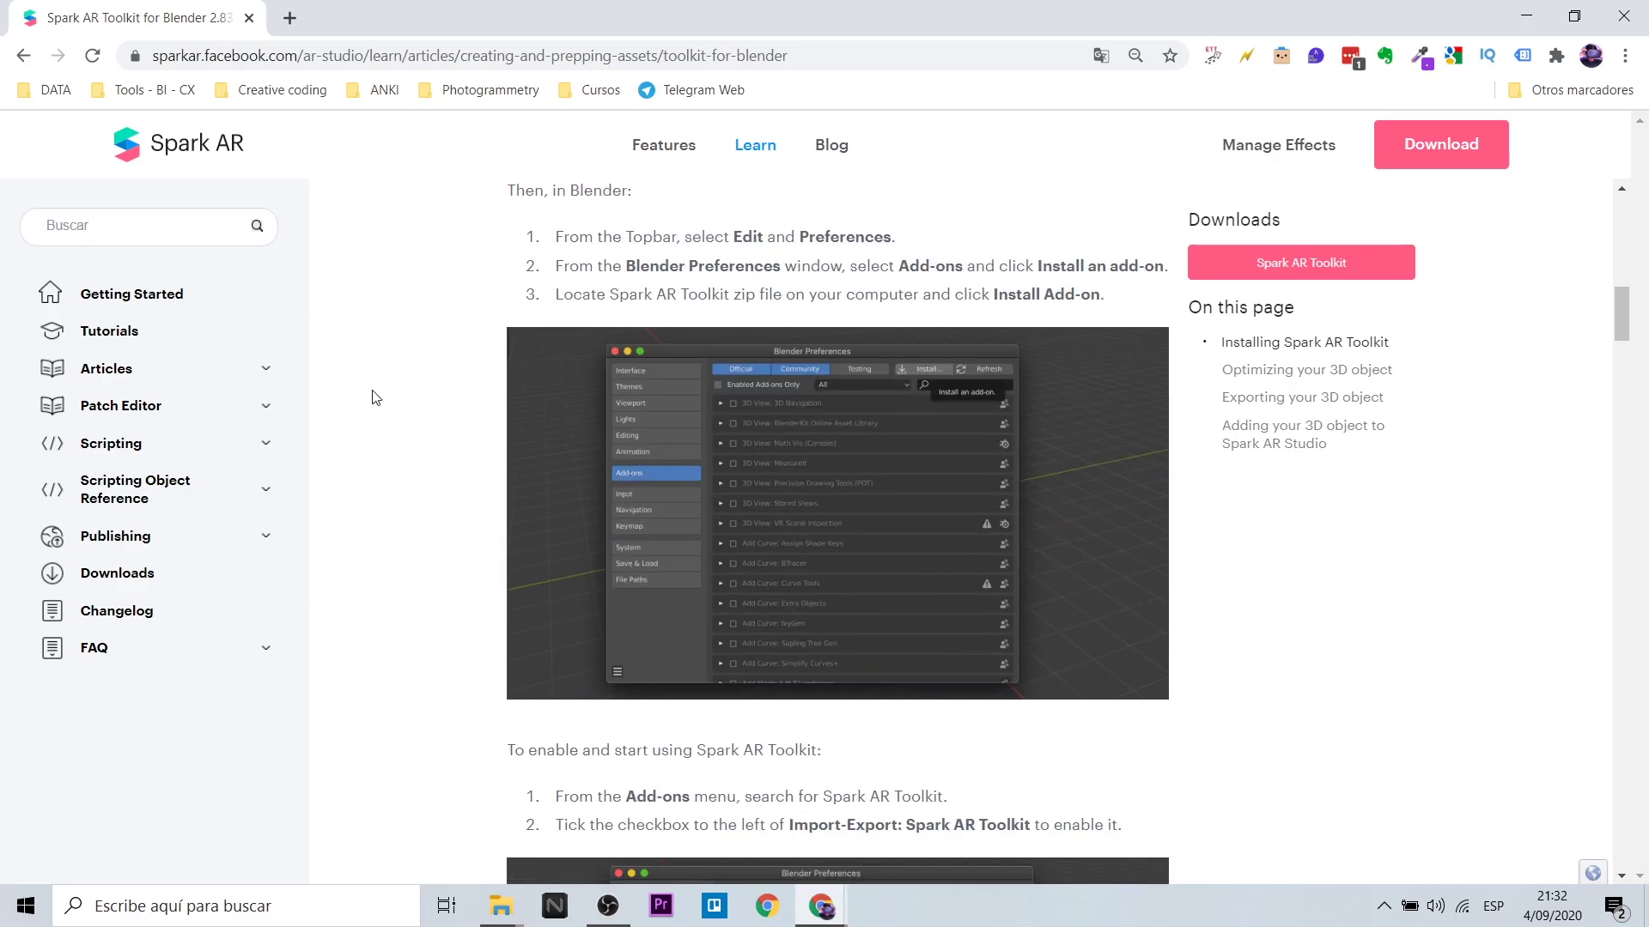
scroll(372, 397, up, 8)
scroll(371, 397, up, 5)
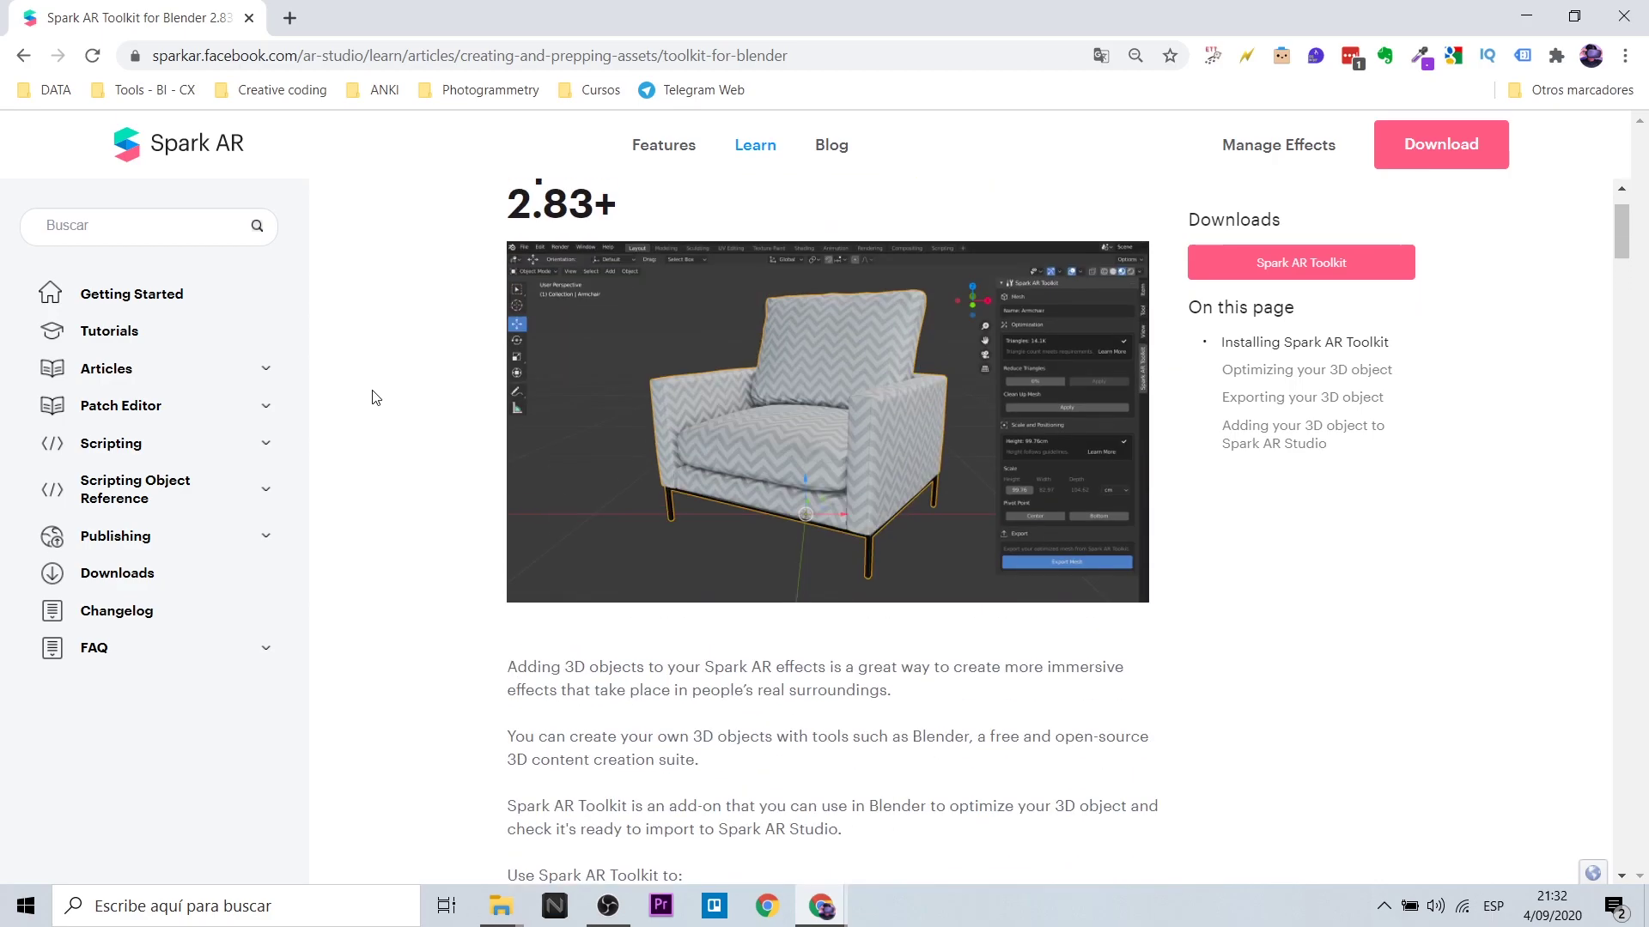
scroll(372, 397, down, 8)
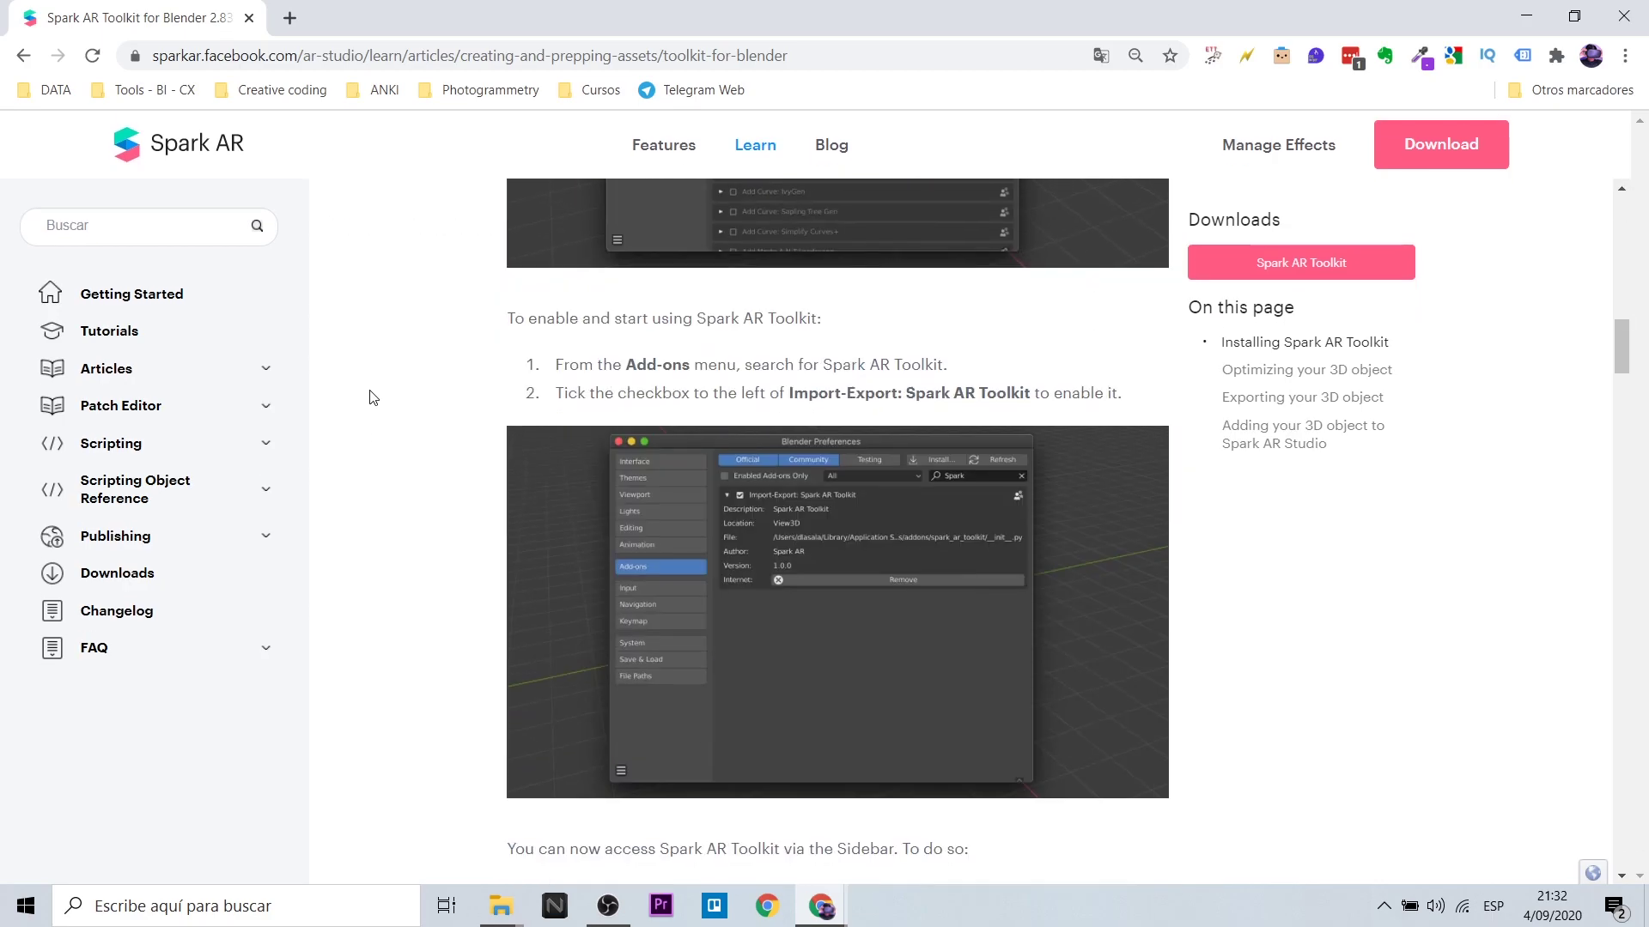
scroll(371, 397, down, 6)
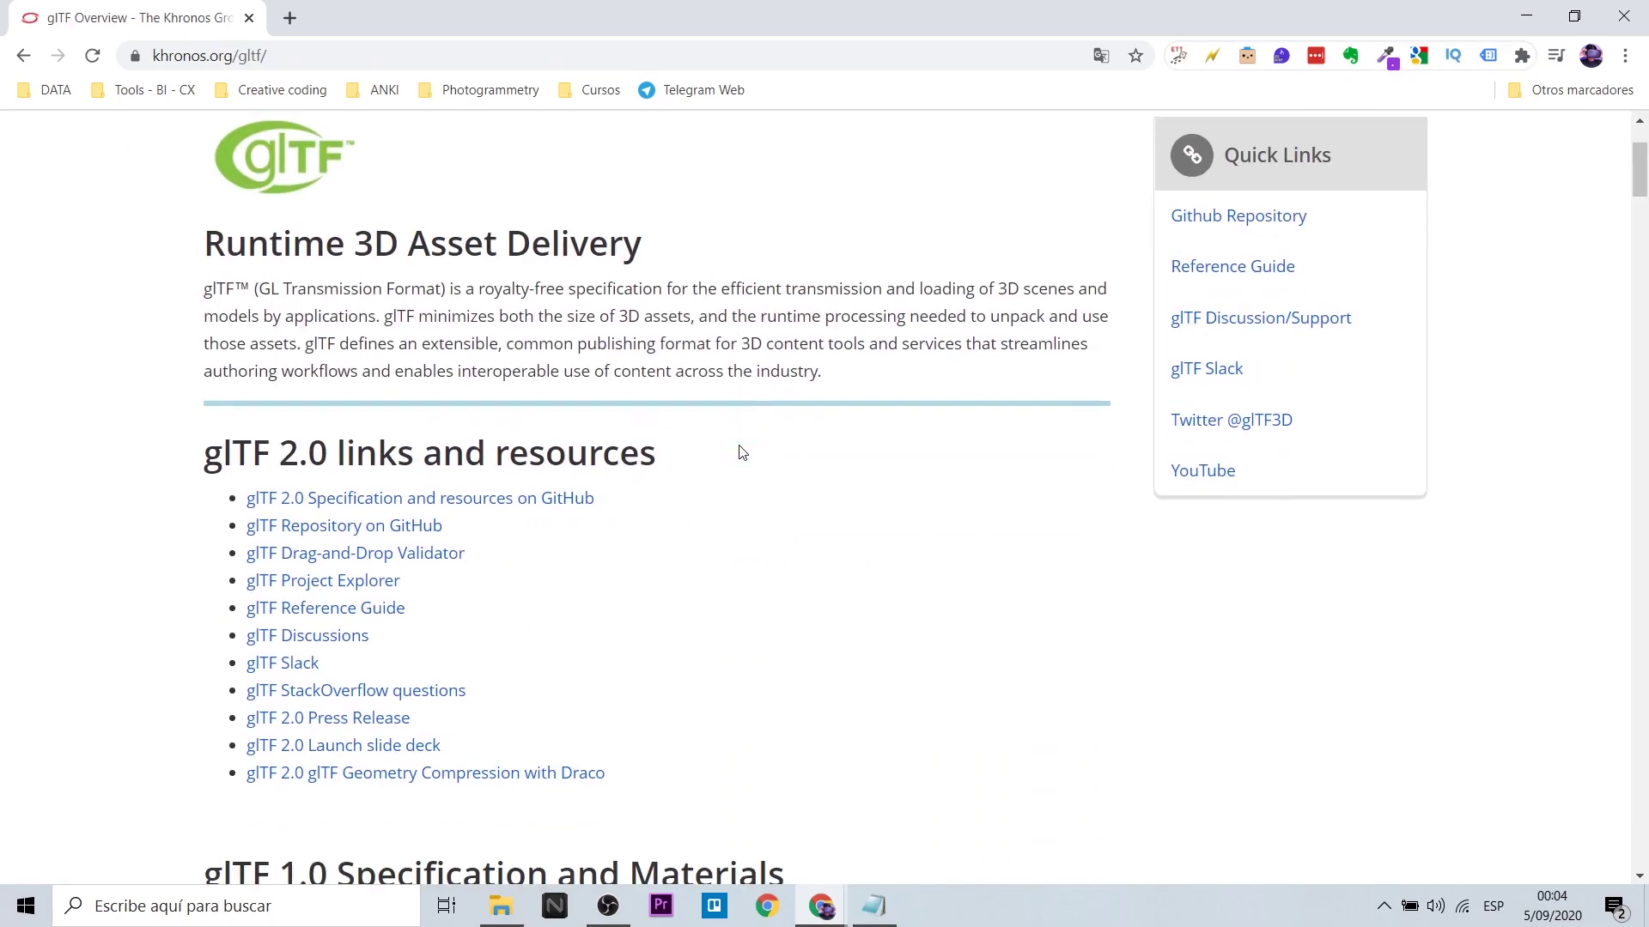
scroll(742, 452, down, 1)
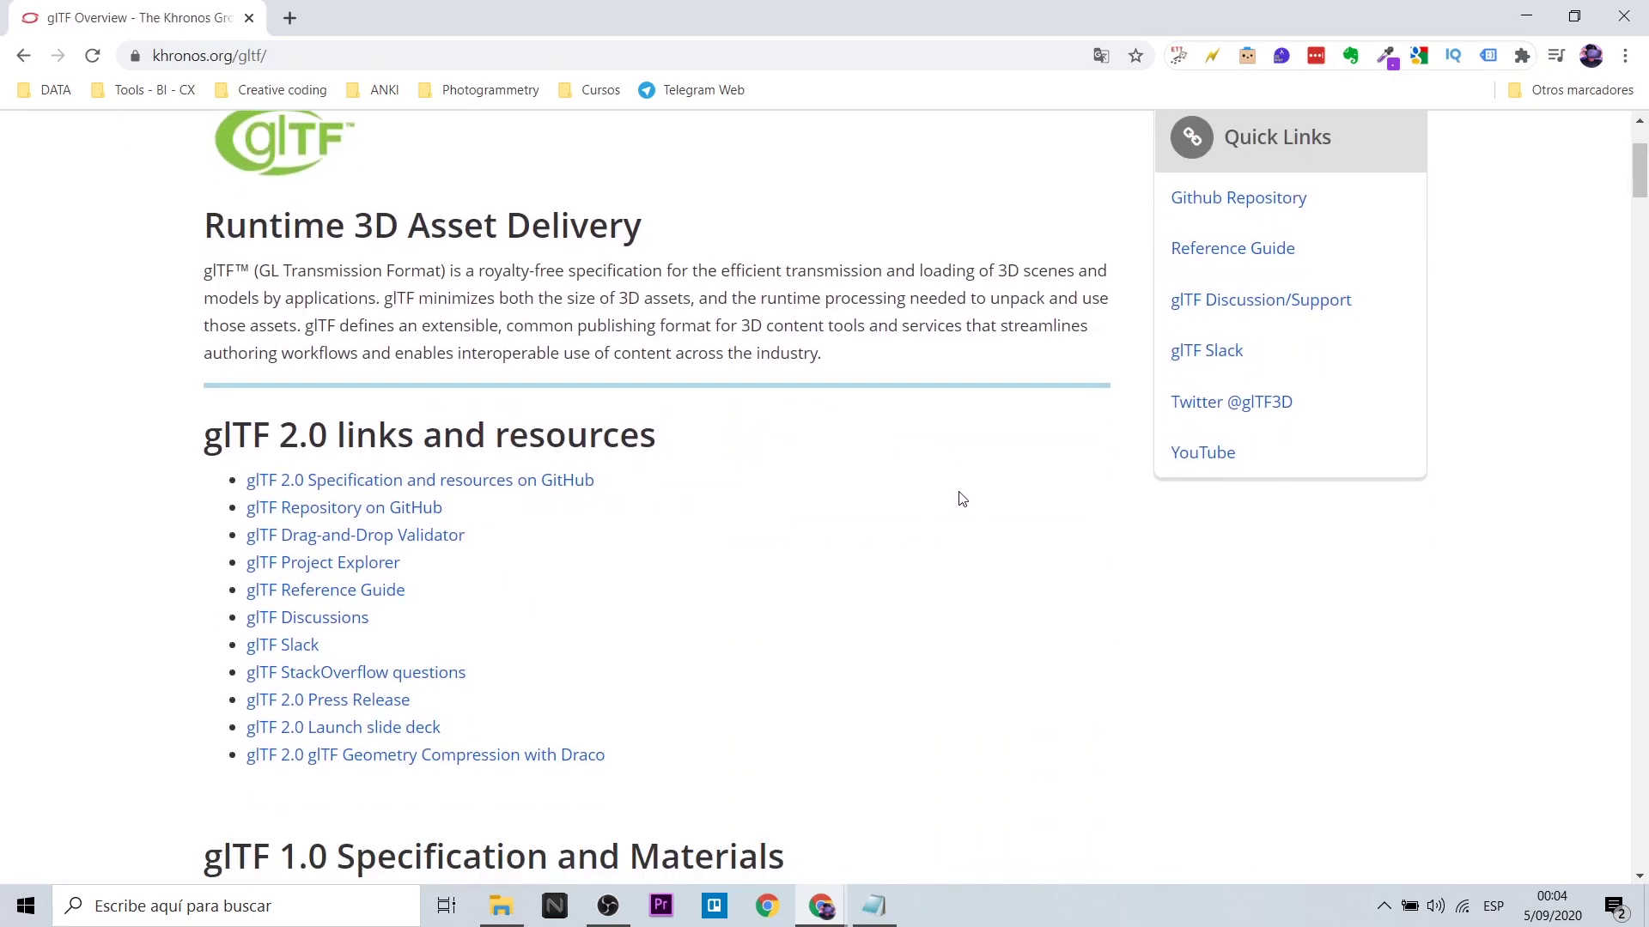
Scroll down to the glTF Demo and orbit the Buster Drone to a higher top-front view.
scroll(961, 499, down, 3)
scroll(961, 499, down, 3)
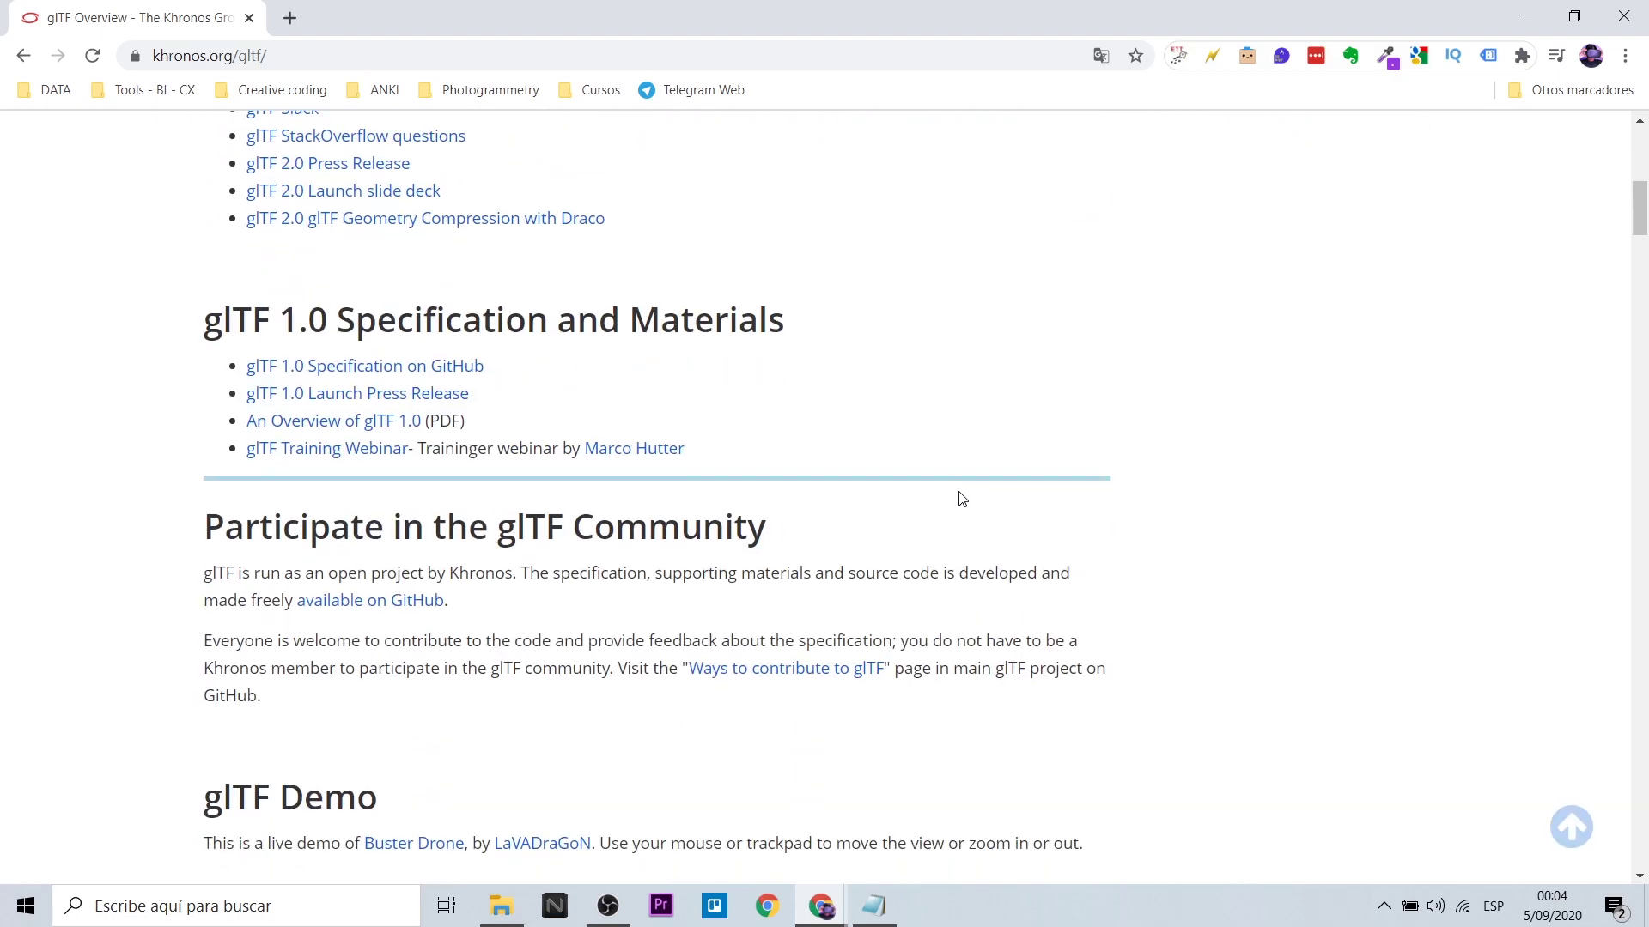
scroll(964, 499, down, 5)
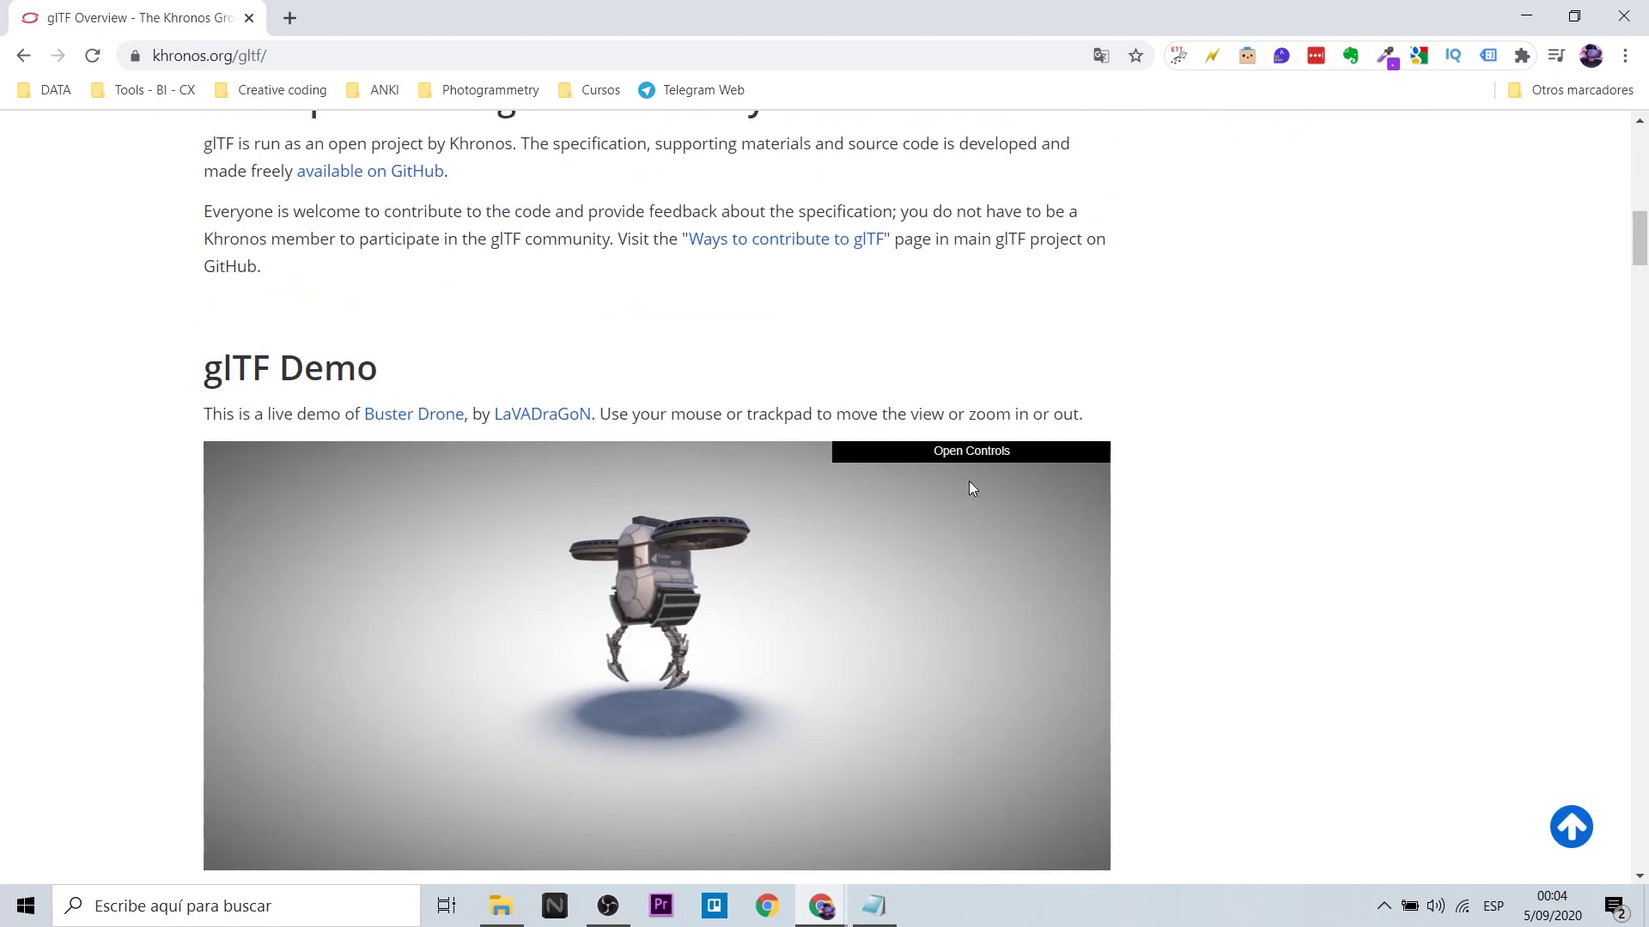
scroll(1265, 452, down, 3)
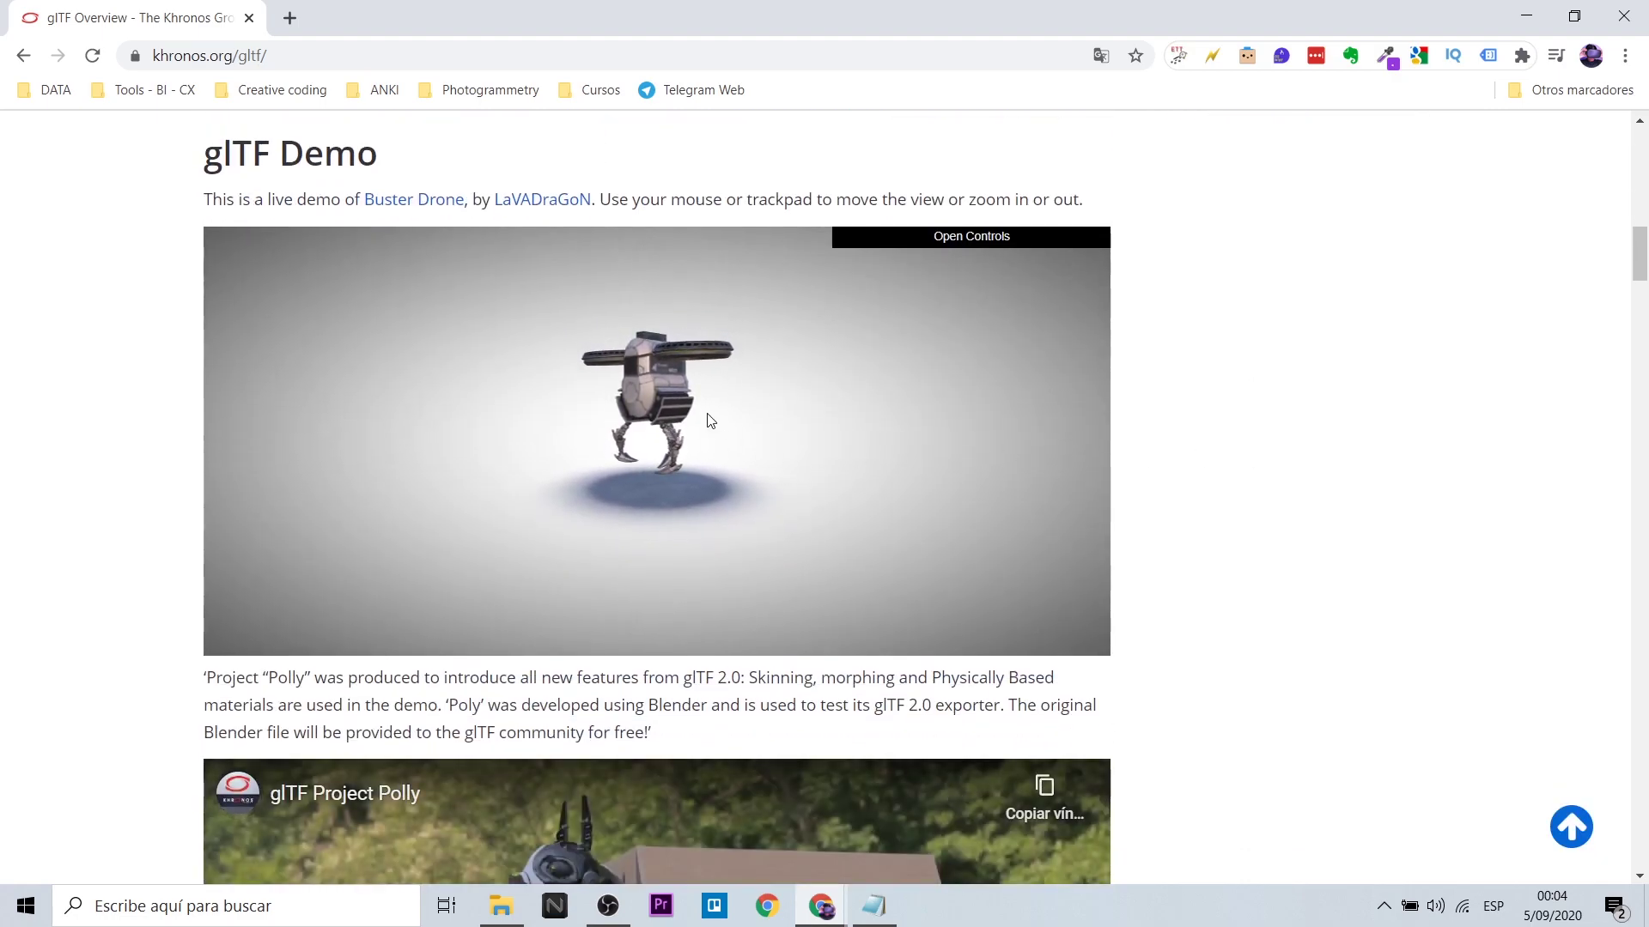
drag(706, 417, 552, 391)
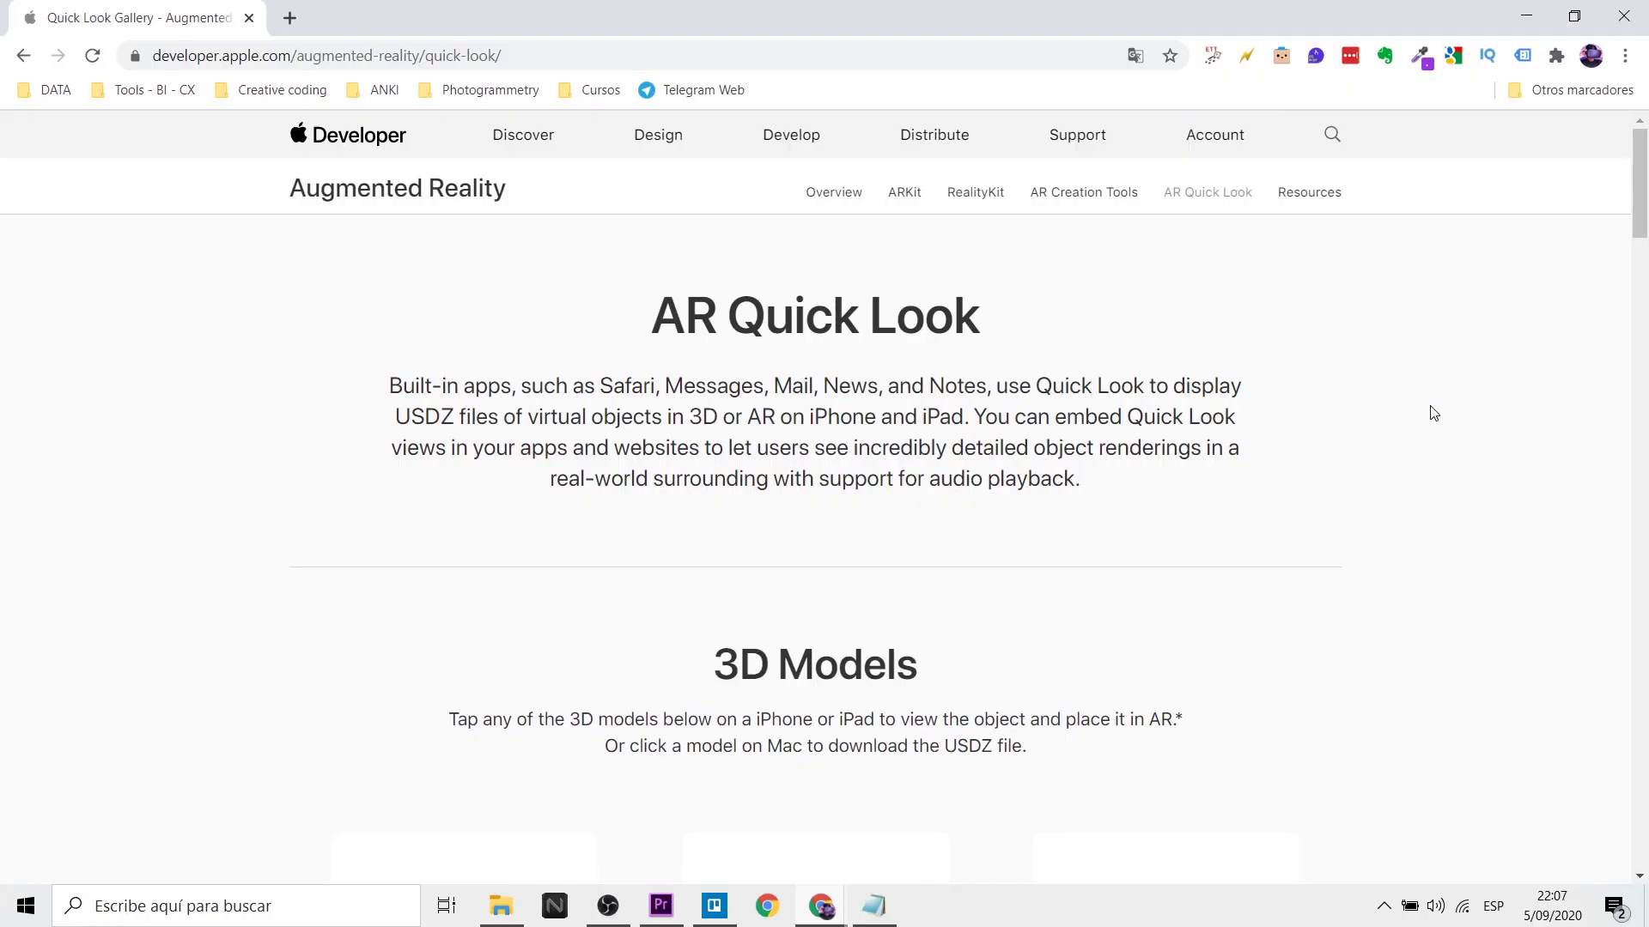
scroll(1433, 413, down, 3)
scroll(1433, 413, down, 2)
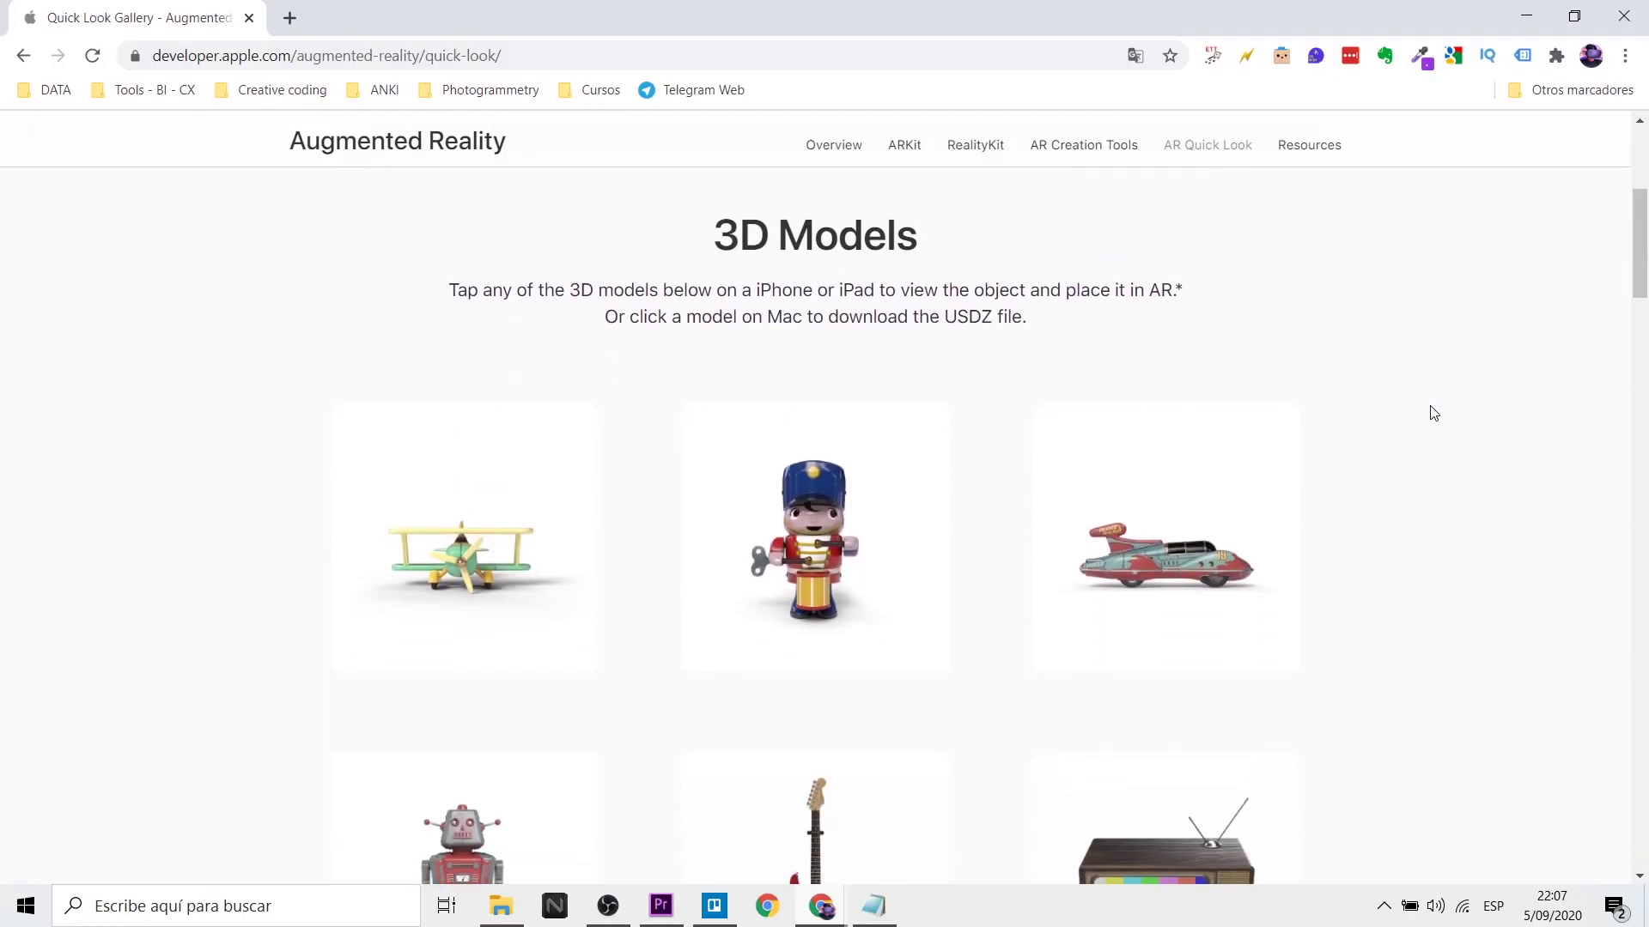
scroll(1434, 392, down, 2)
scroll(1425, 385, down, 1)
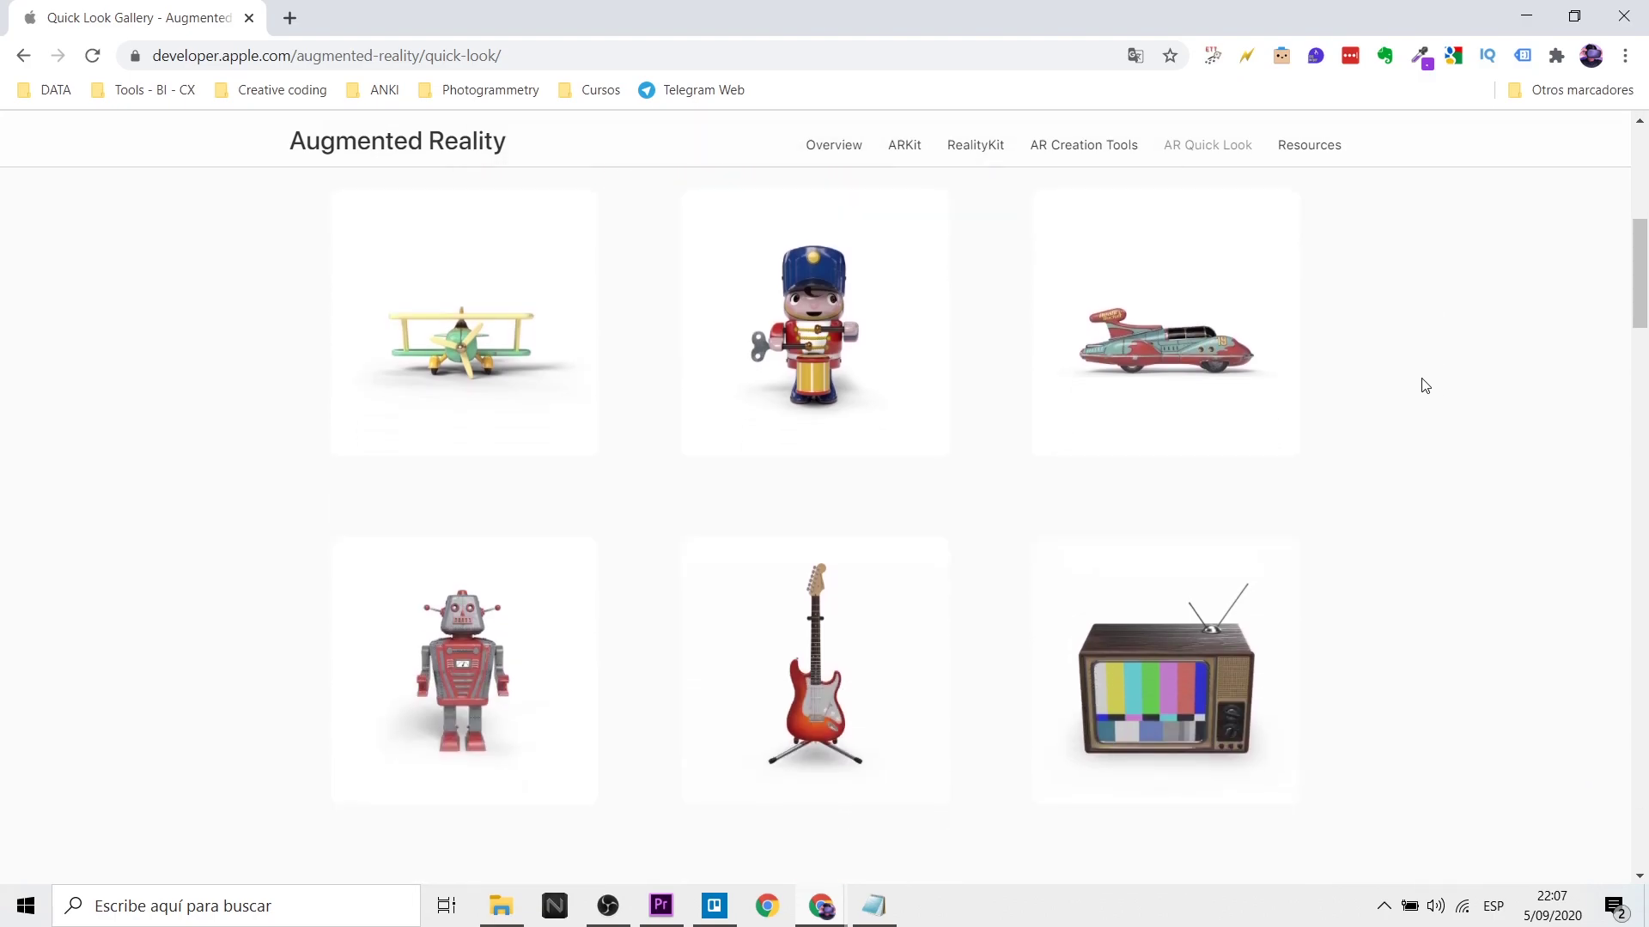
scroll(1422, 383, down, 6)
scroll(1434, 384, down, 7)
scroll(1442, 385, up, 5)
scroll(1445, 390, up, 6)
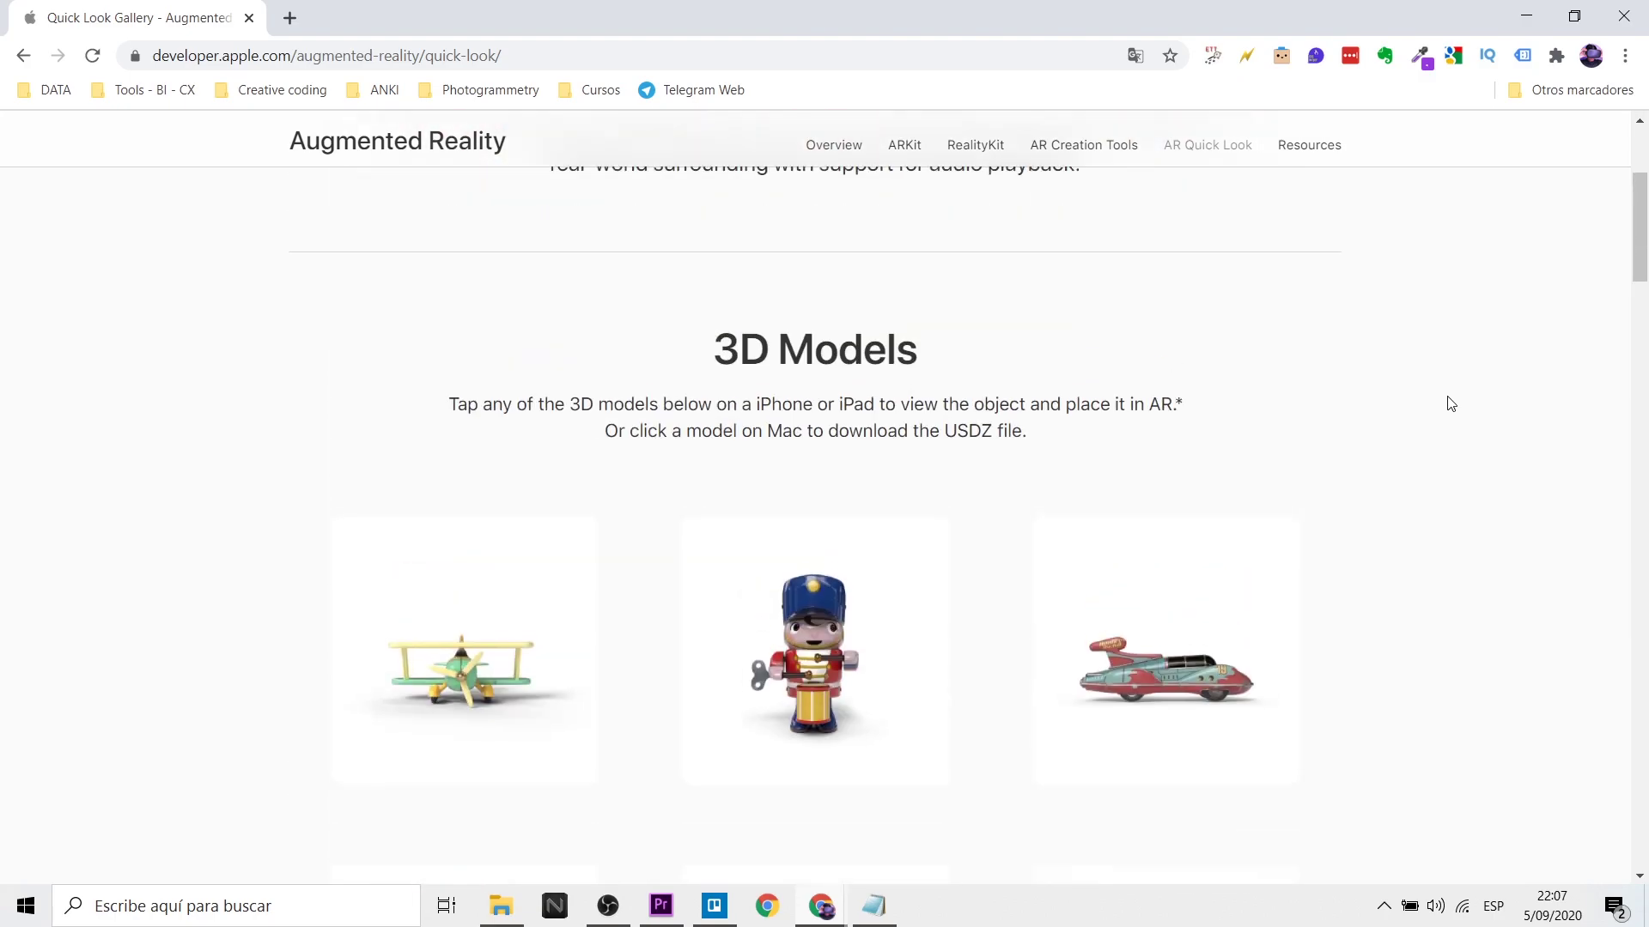
scroll(1448, 399, up, 4)
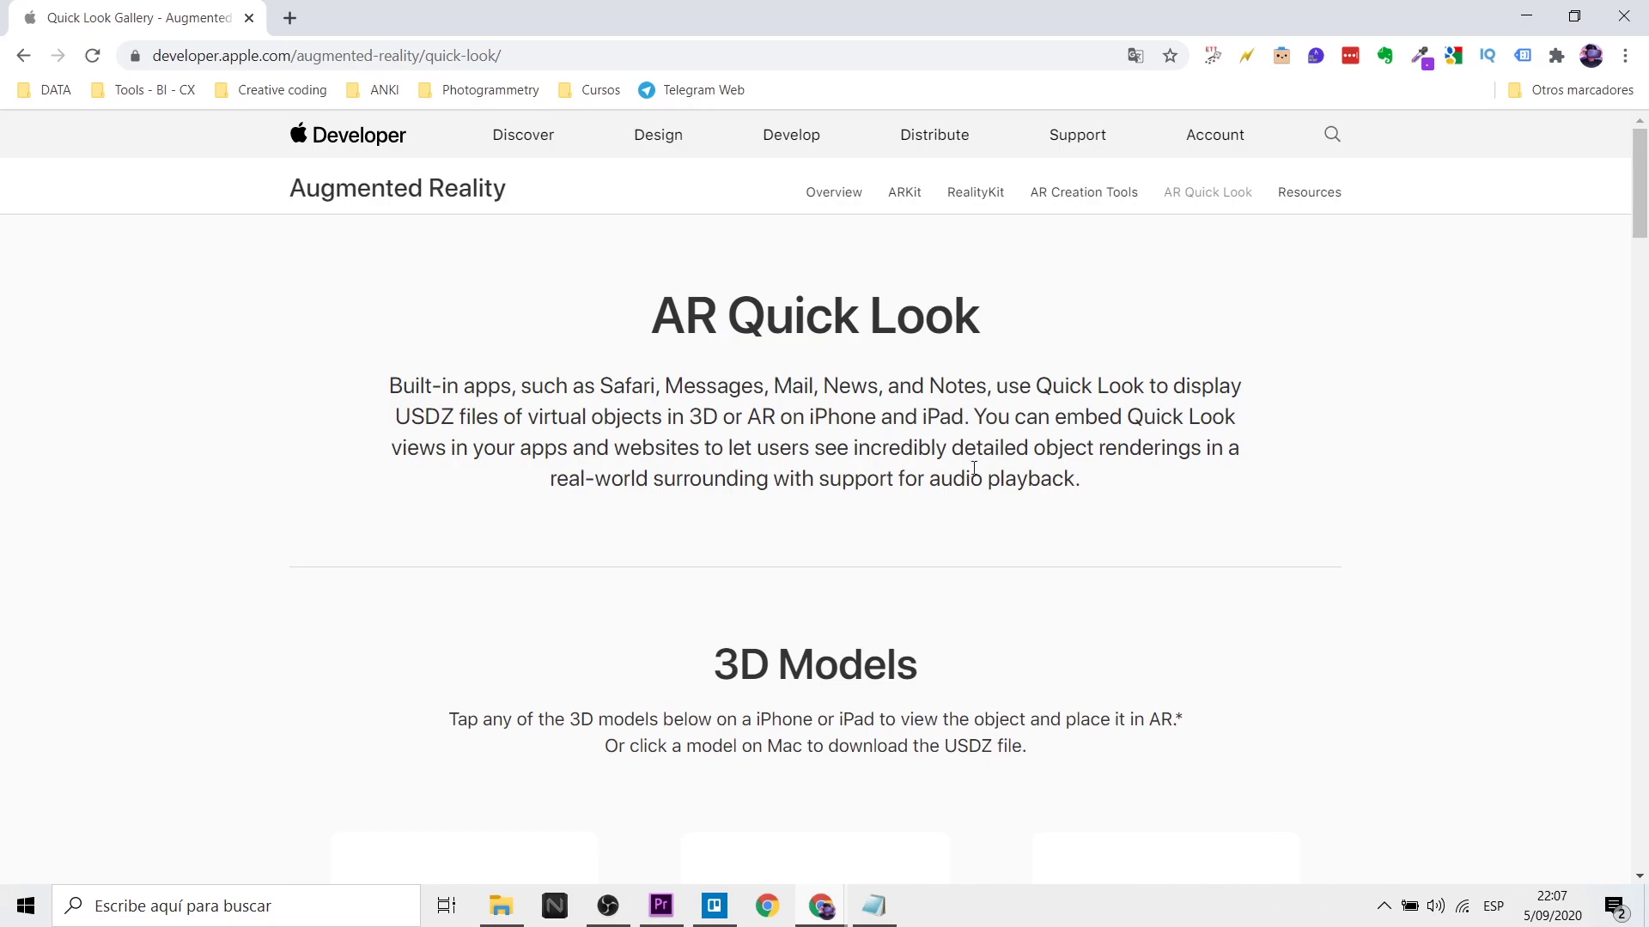
scroll(305, 589, down, 3)
scroll(304, 589, down, 12)
scroll(315, 593, down, 10)
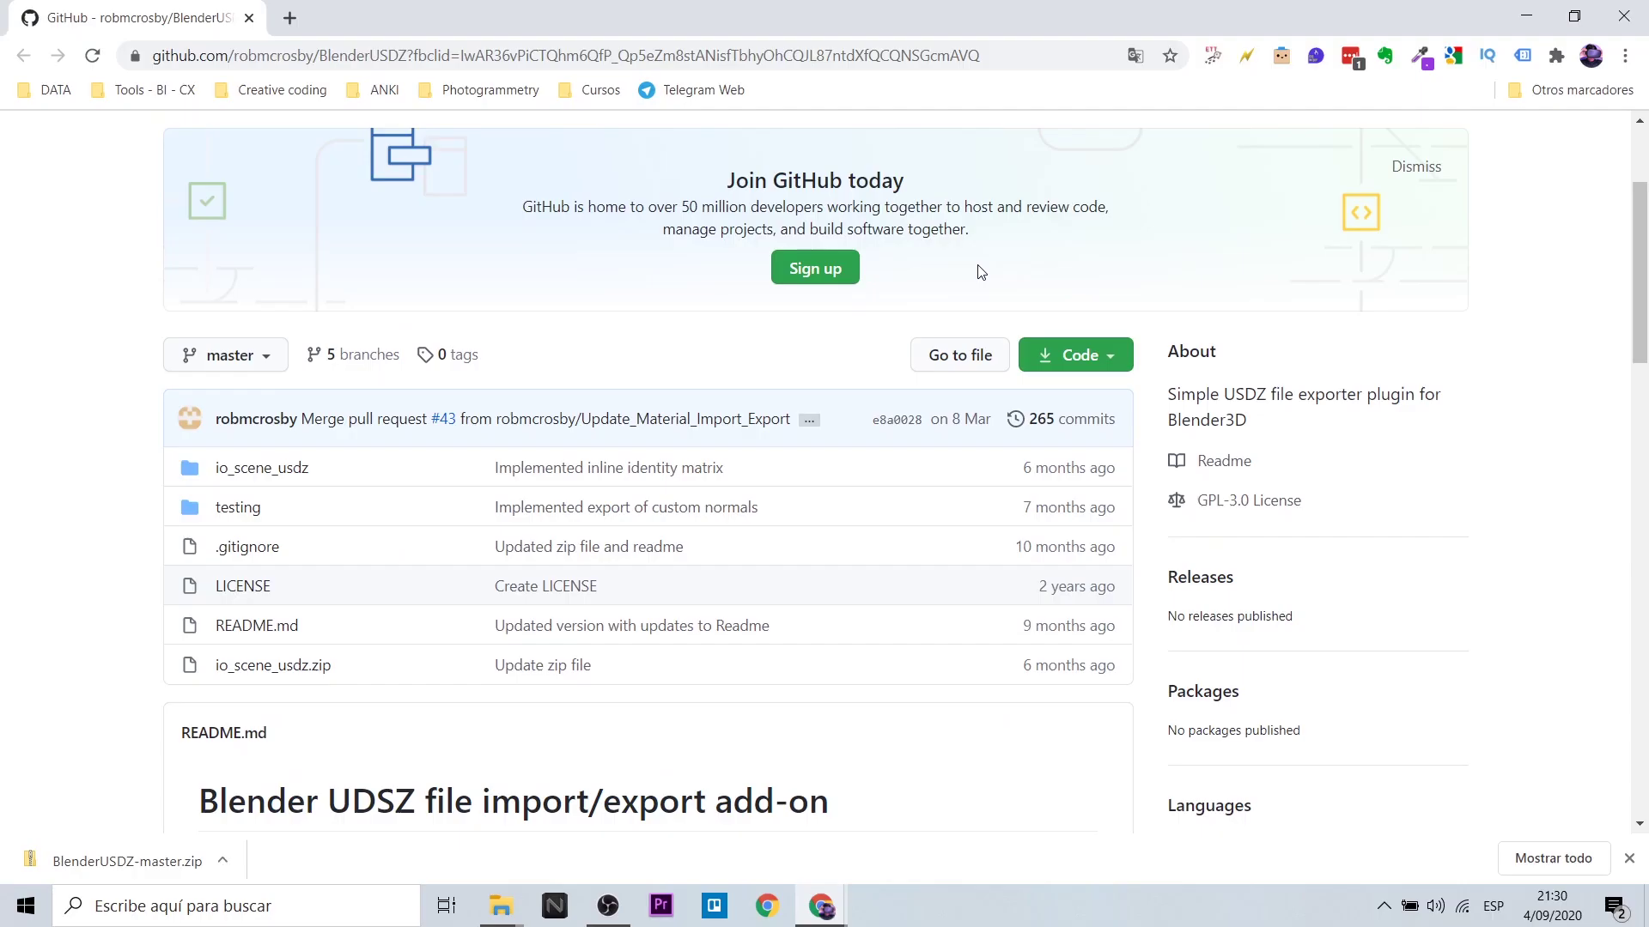
Read the BlenderUSDZ README and reveal the repository's Download ZIP option.
scroll(981, 272, down, 3)
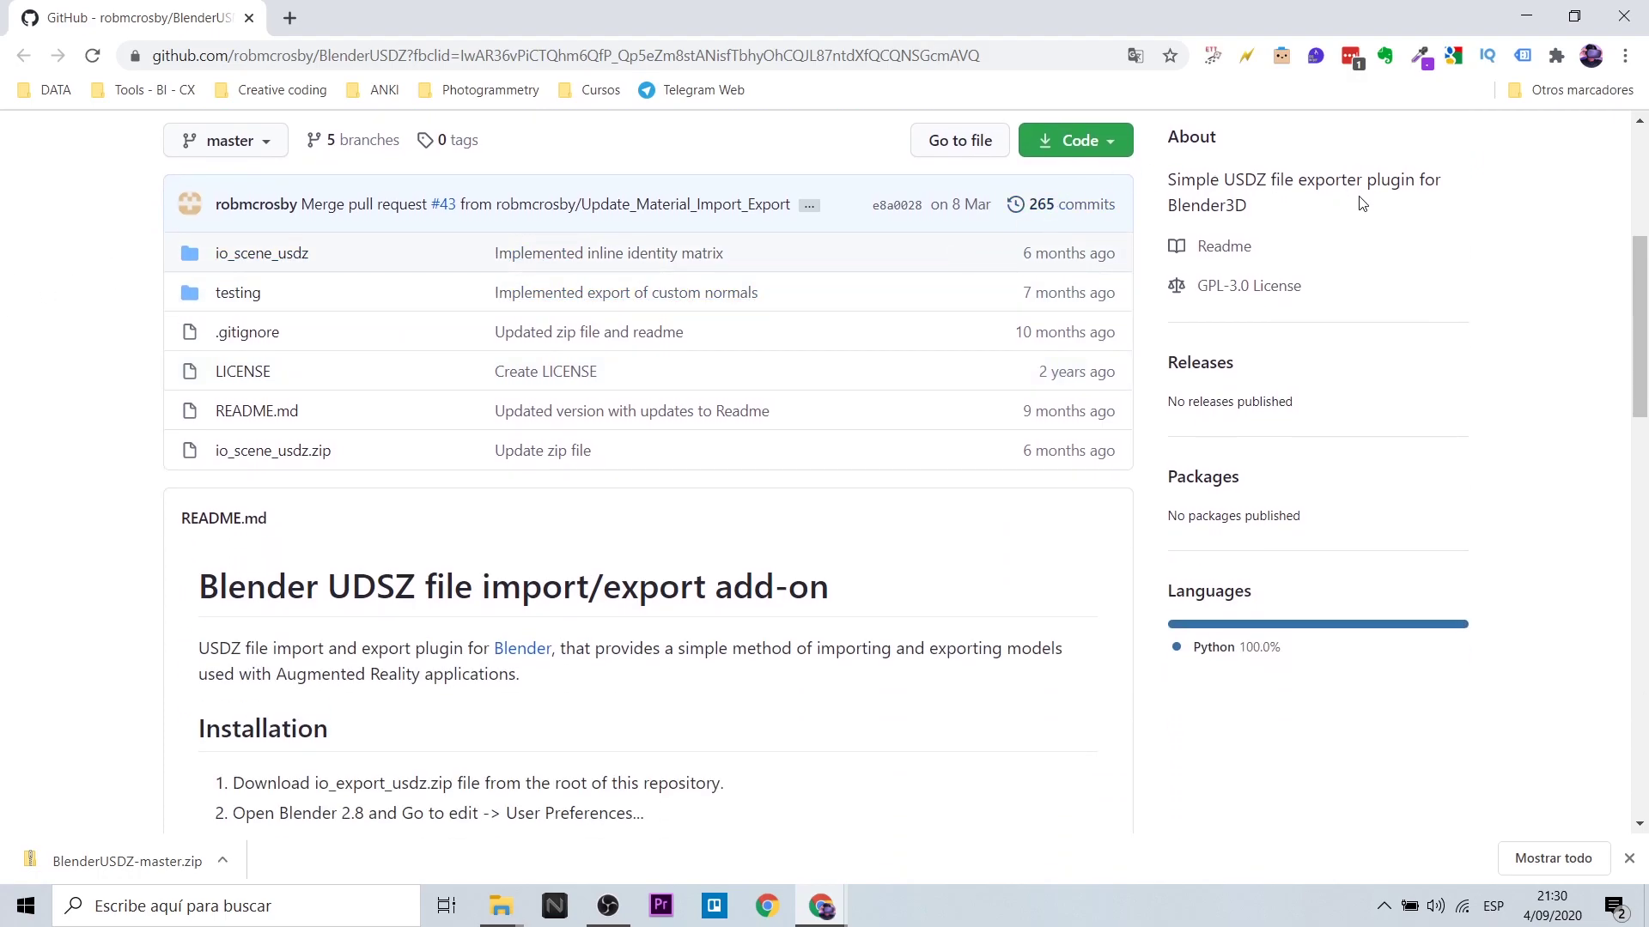
scroll(764, 475, down, 3)
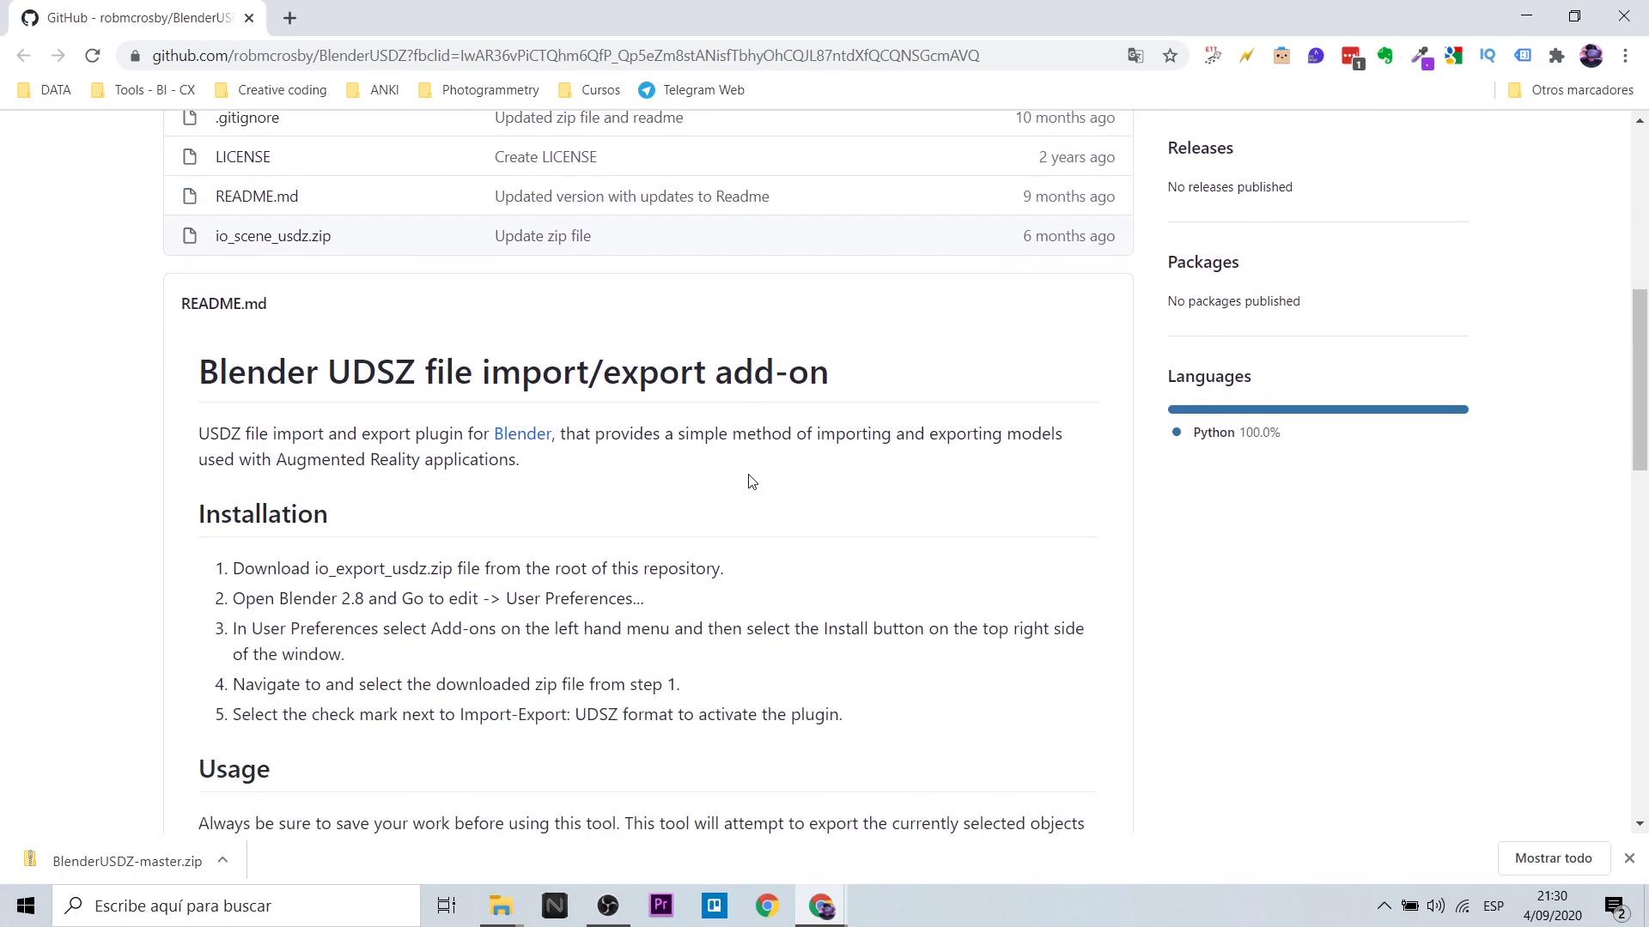
scroll(1055, 394, up, 7)
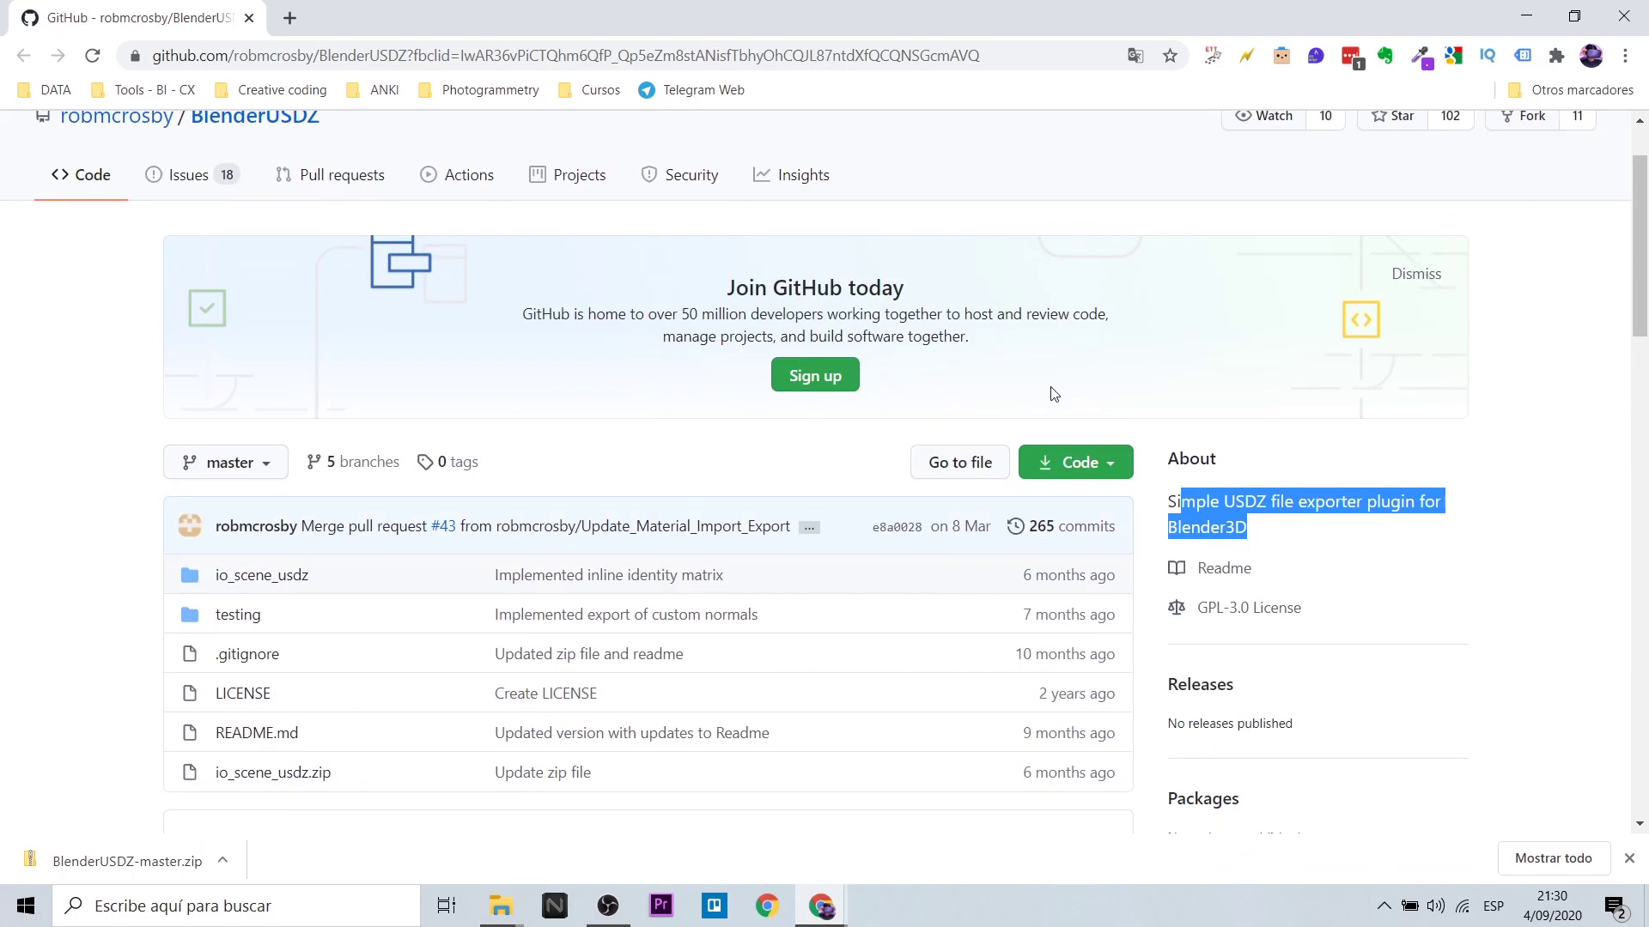
click(1113, 462)
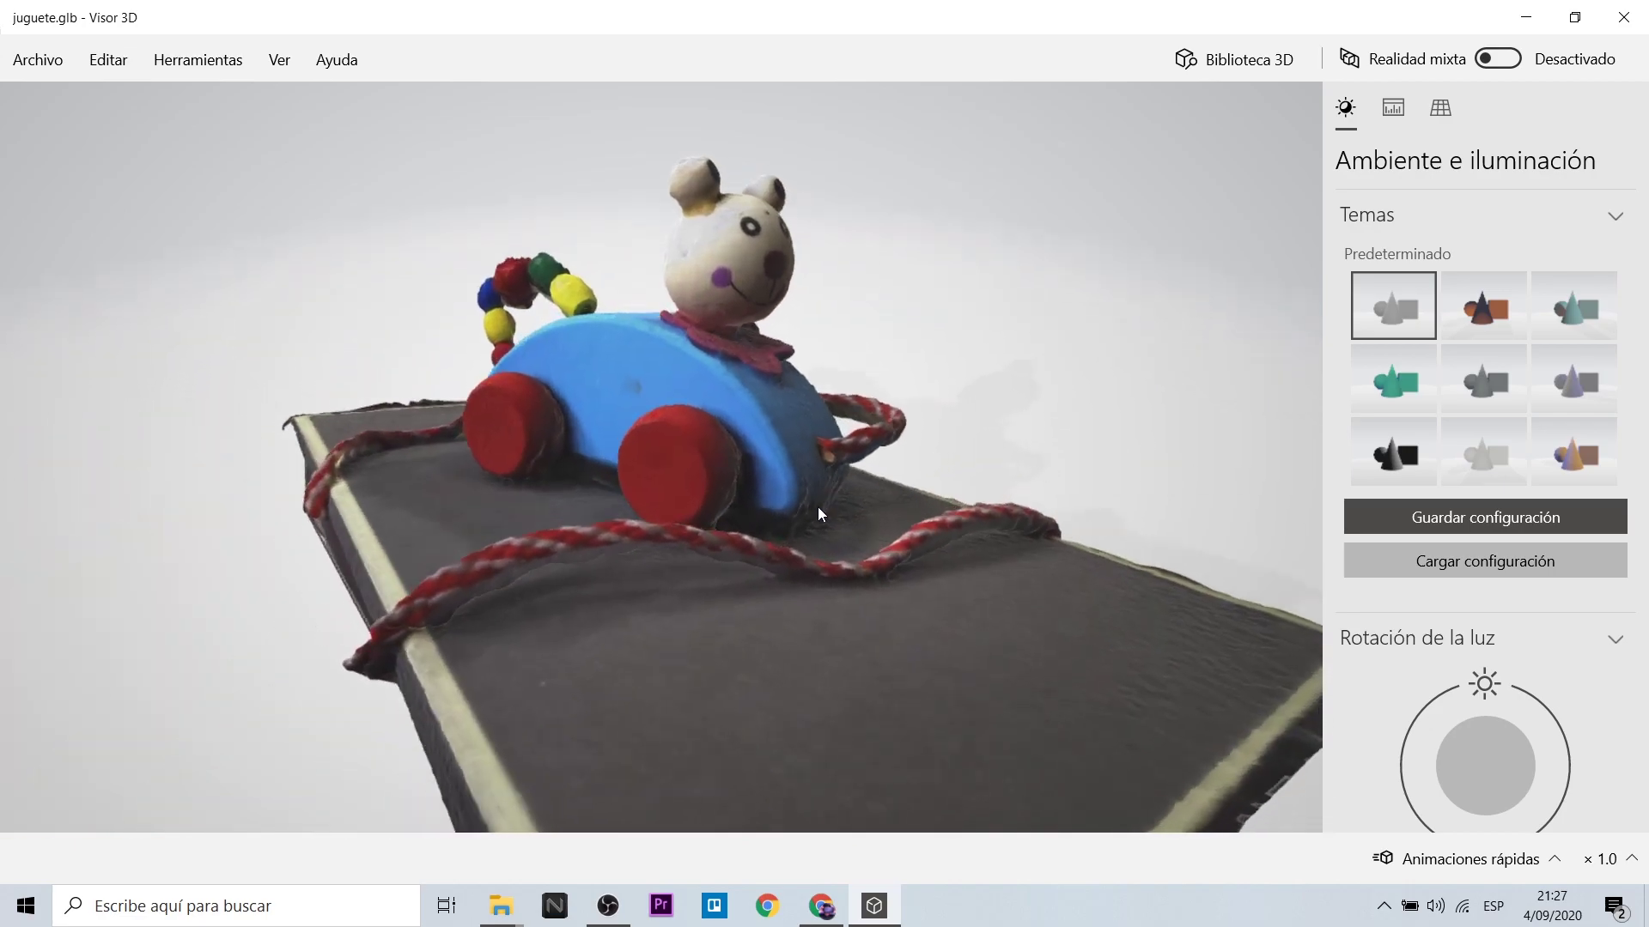
Rotate juguete.glb to inspect its sides and zoom in on the toy.
drag(701, 496, 751, 259)
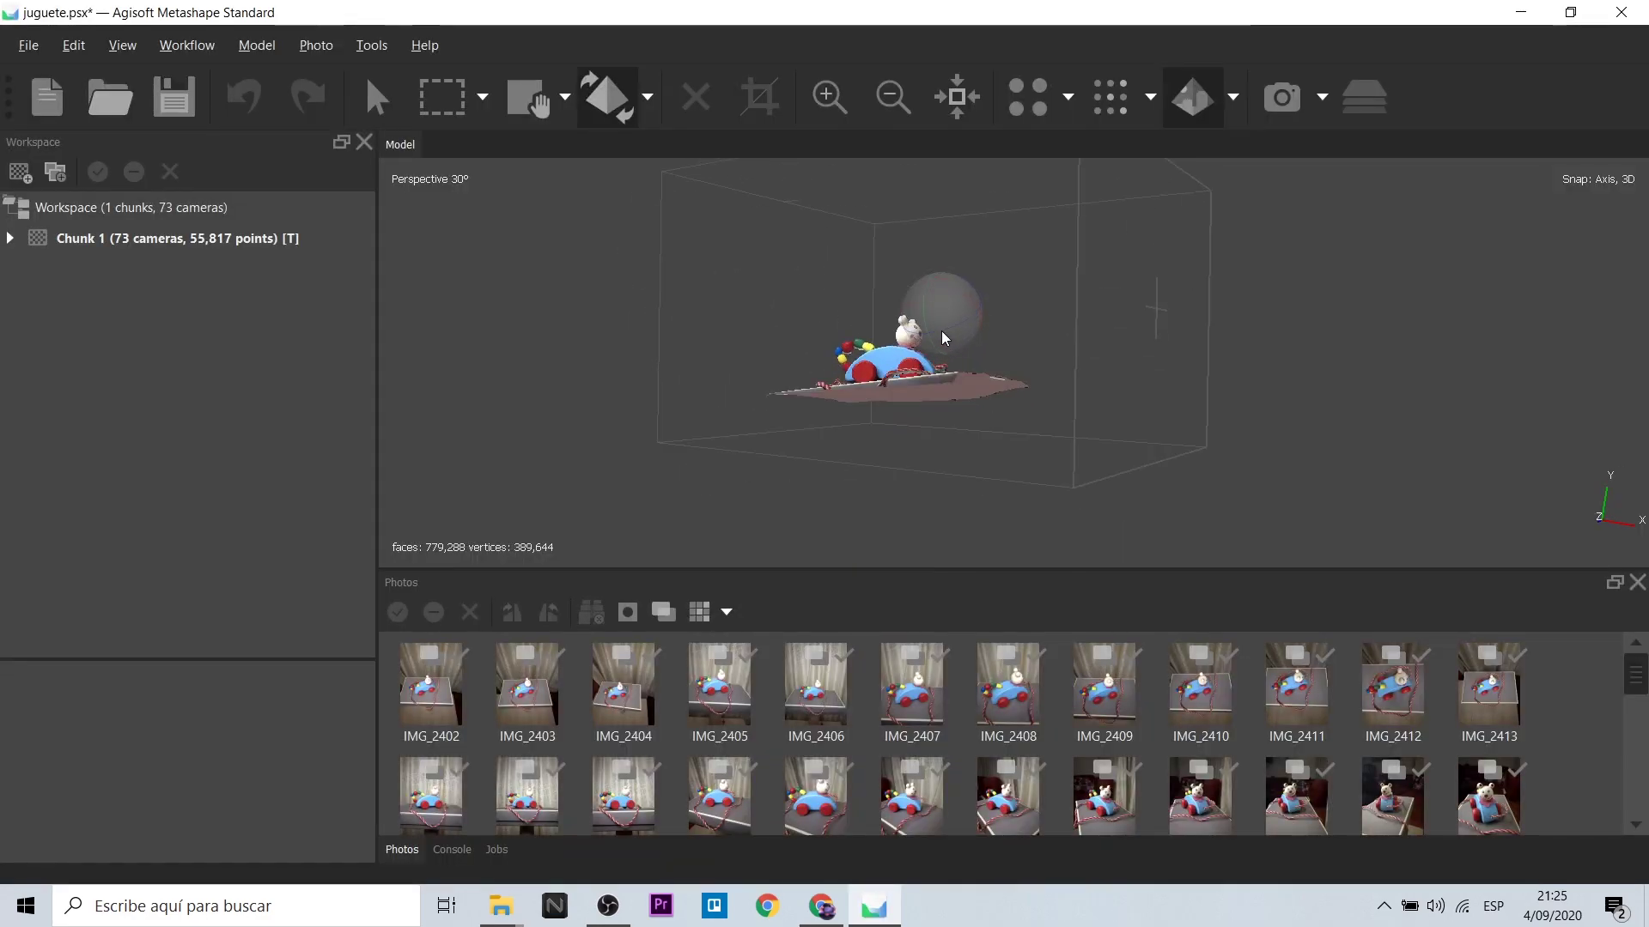
mouse_move(944, 337)
mouse_down()
mouse_move(832, 253)
mouse_move(831, 228)
mouse_up()
scroll(827, 250, up, 5)
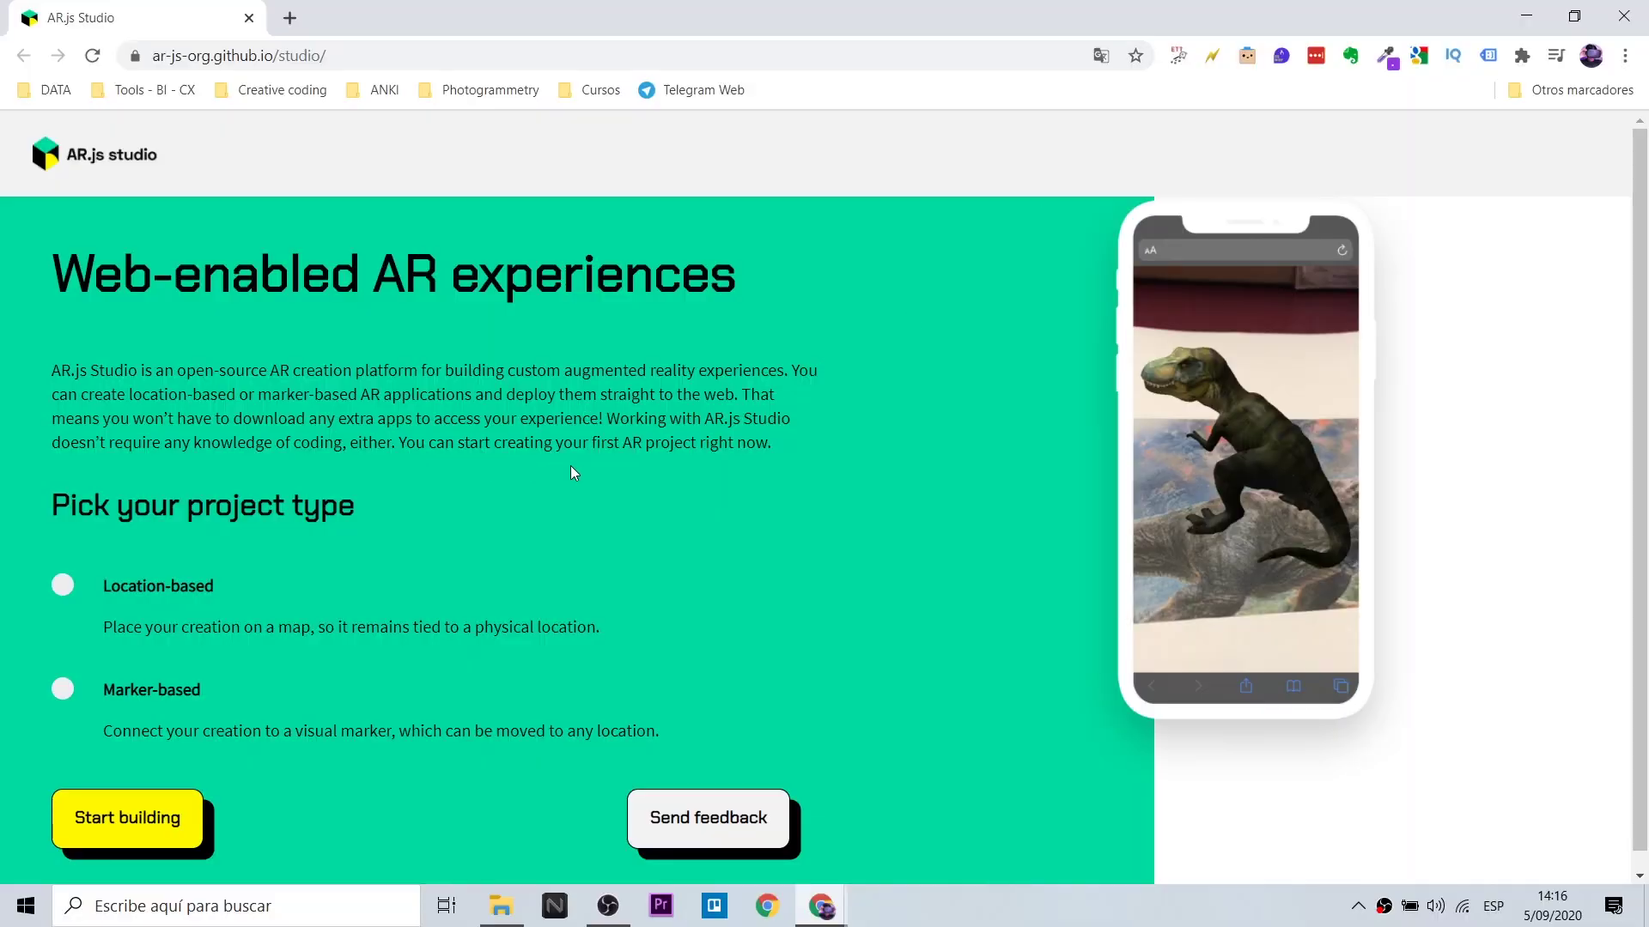
scroll(574, 473, down, 1)
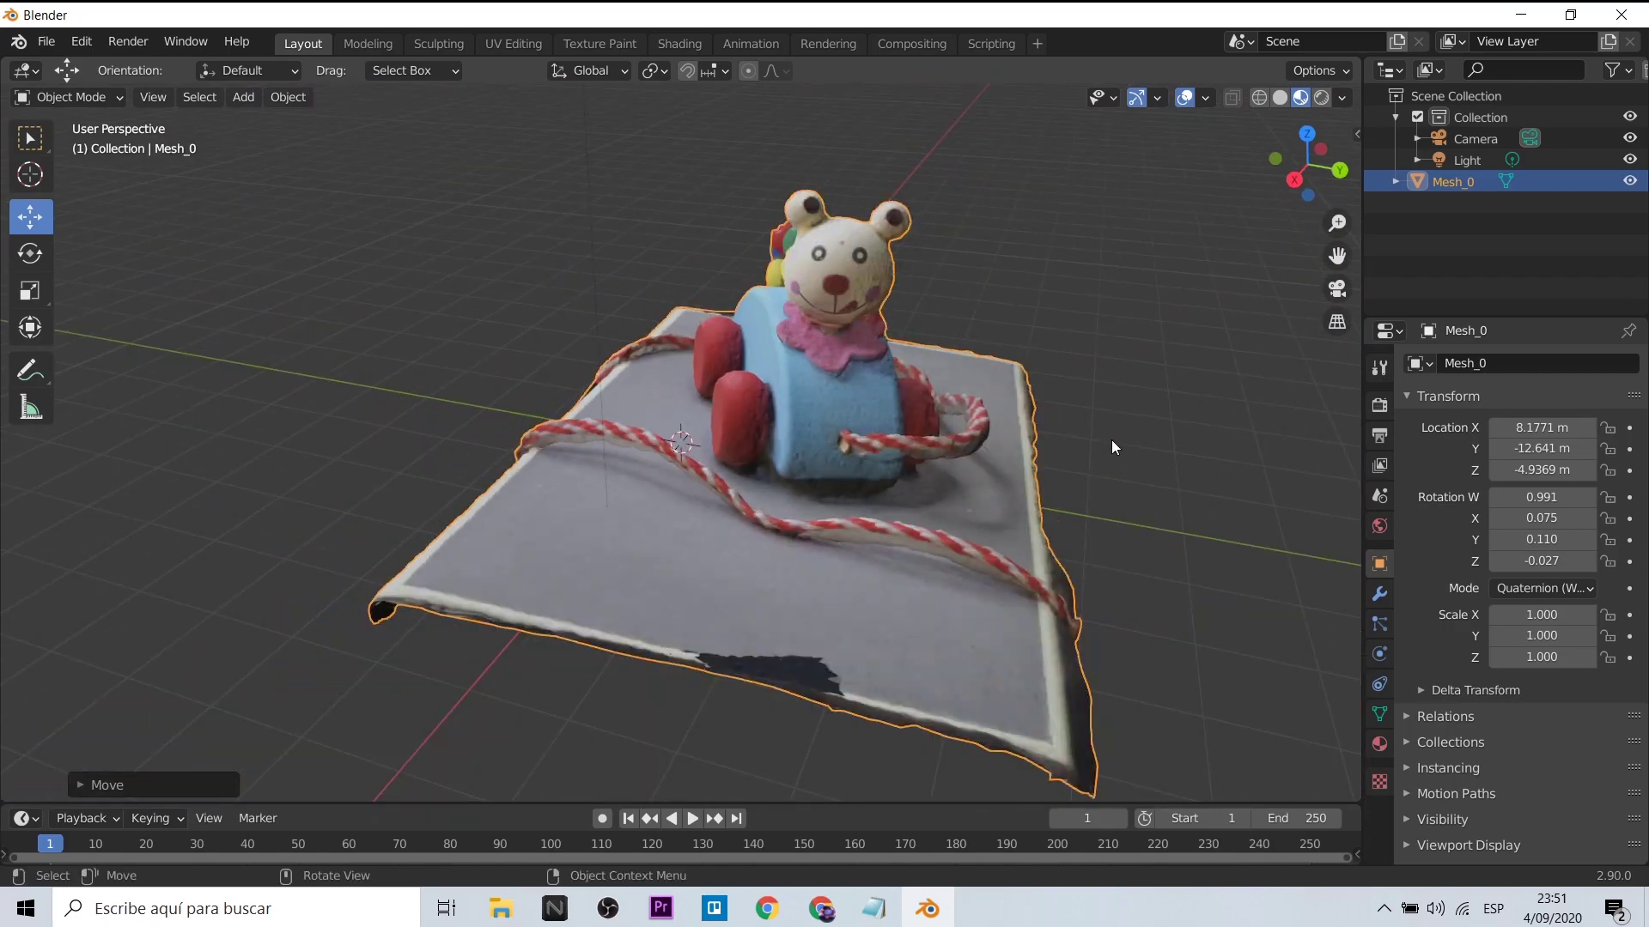
Decimate the toy mesh at about 0.16 ratio to 31505 faces and apply the modifier.
click(1379, 594)
click(1520, 363)
click(1171, 507)
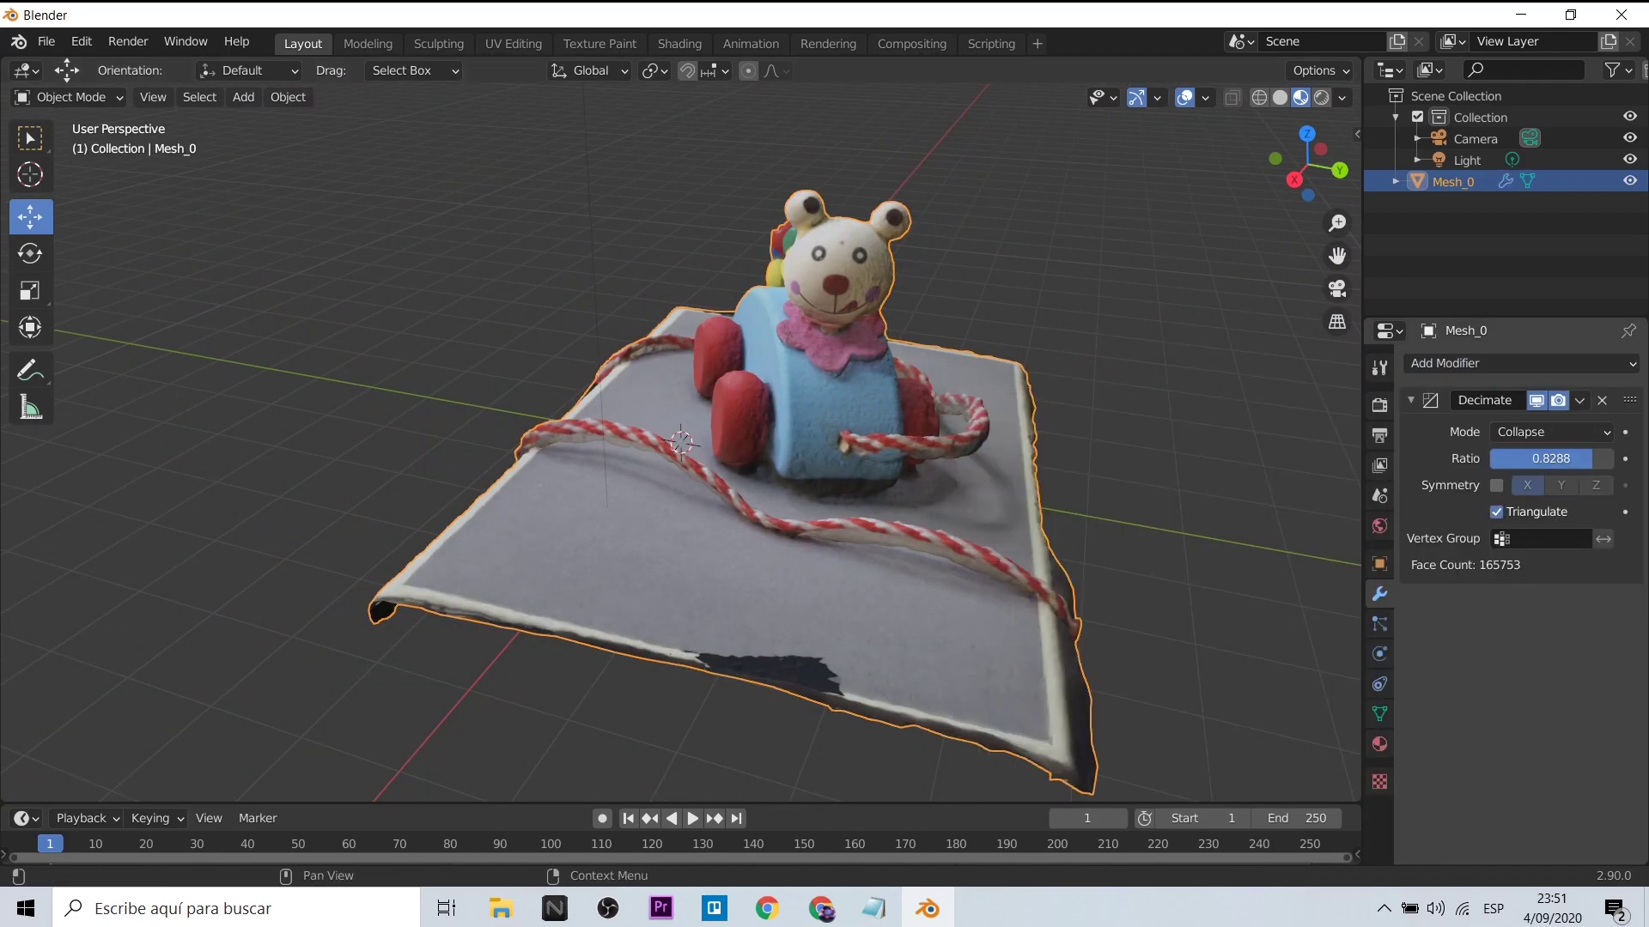
drag(1591, 458, 1550, 458)
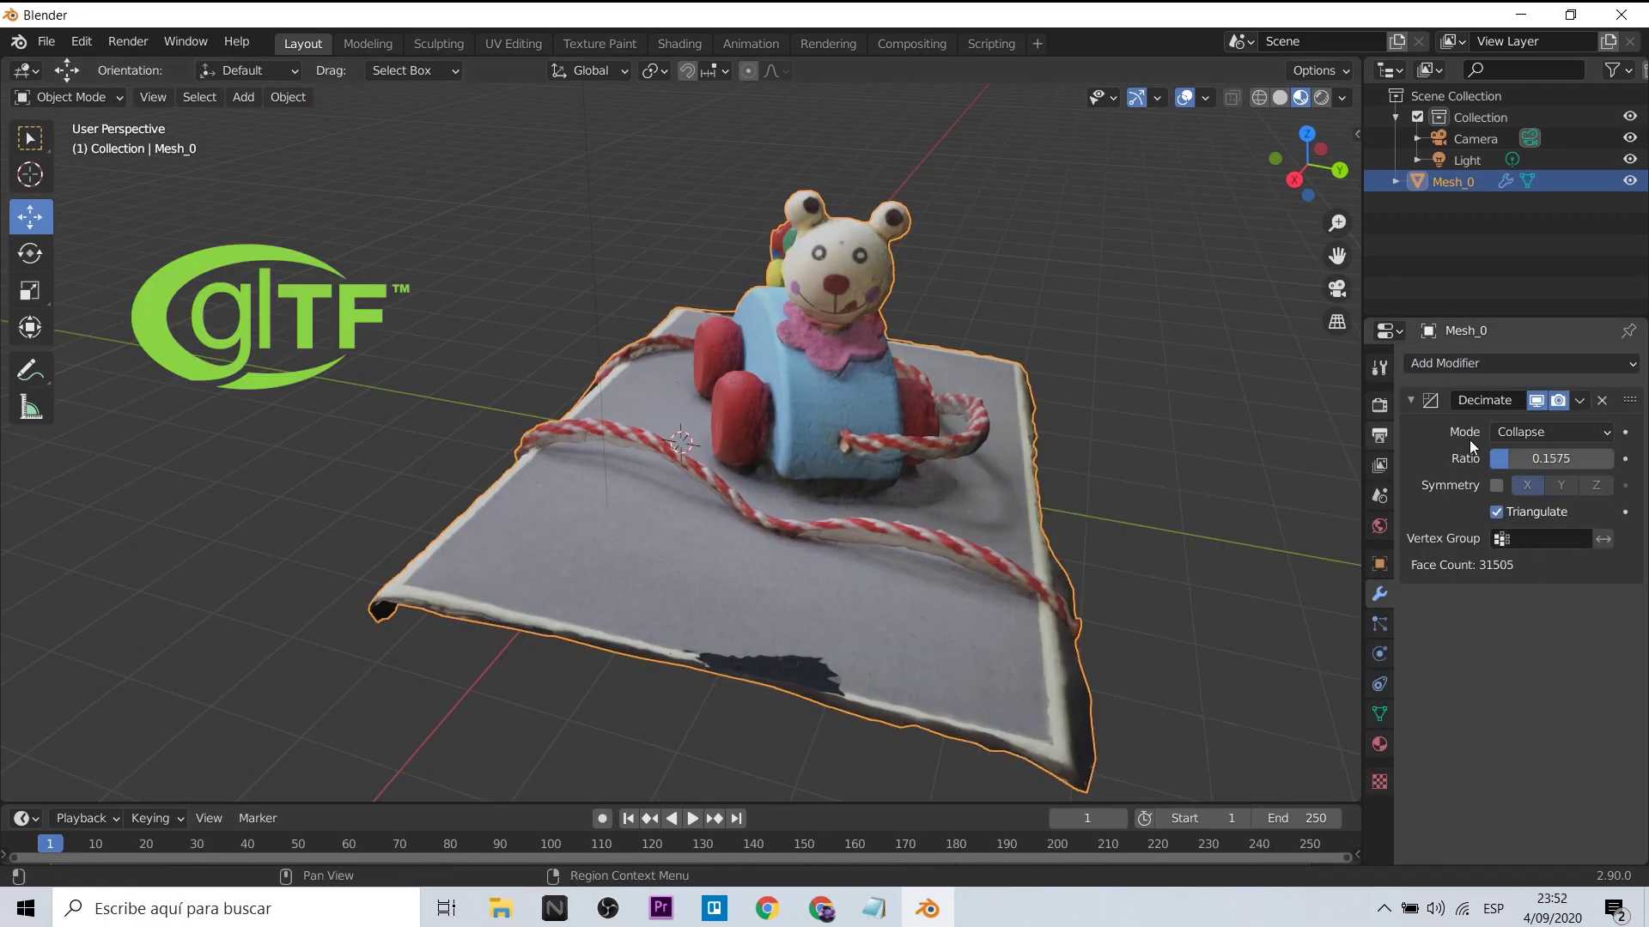
click(1579, 400)
click(1542, 429)
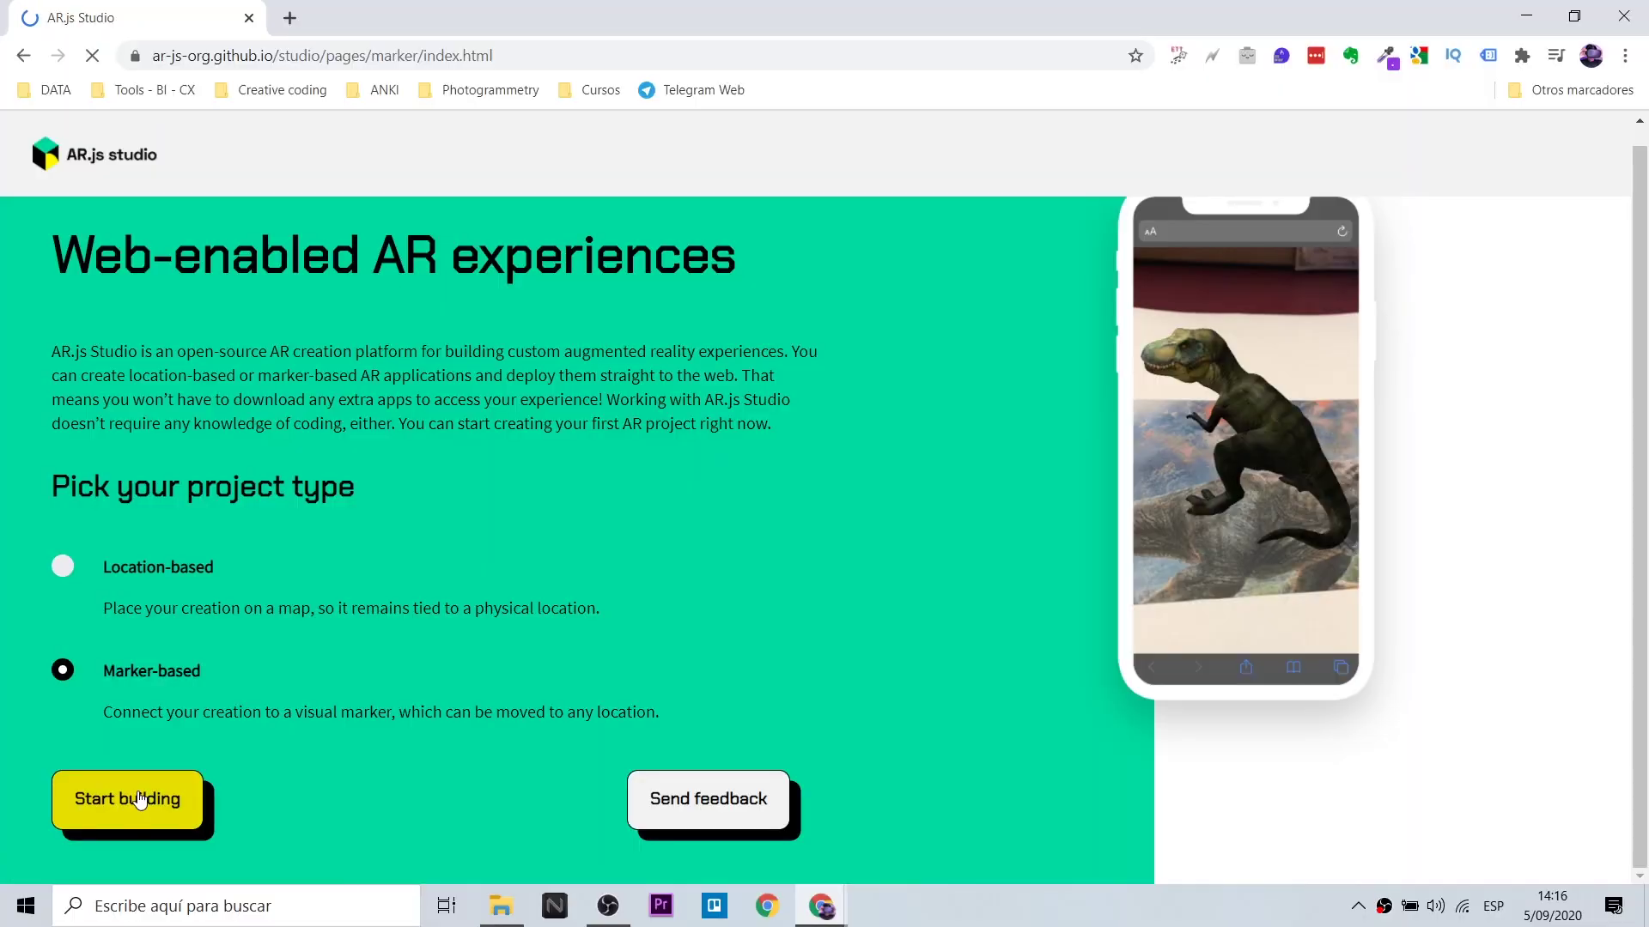
Set toy_optimizado as the marker project's 3D content and download the ar.zip package.
scroll(79, 647, down, 1)
scroll(60, 626, down, 4)
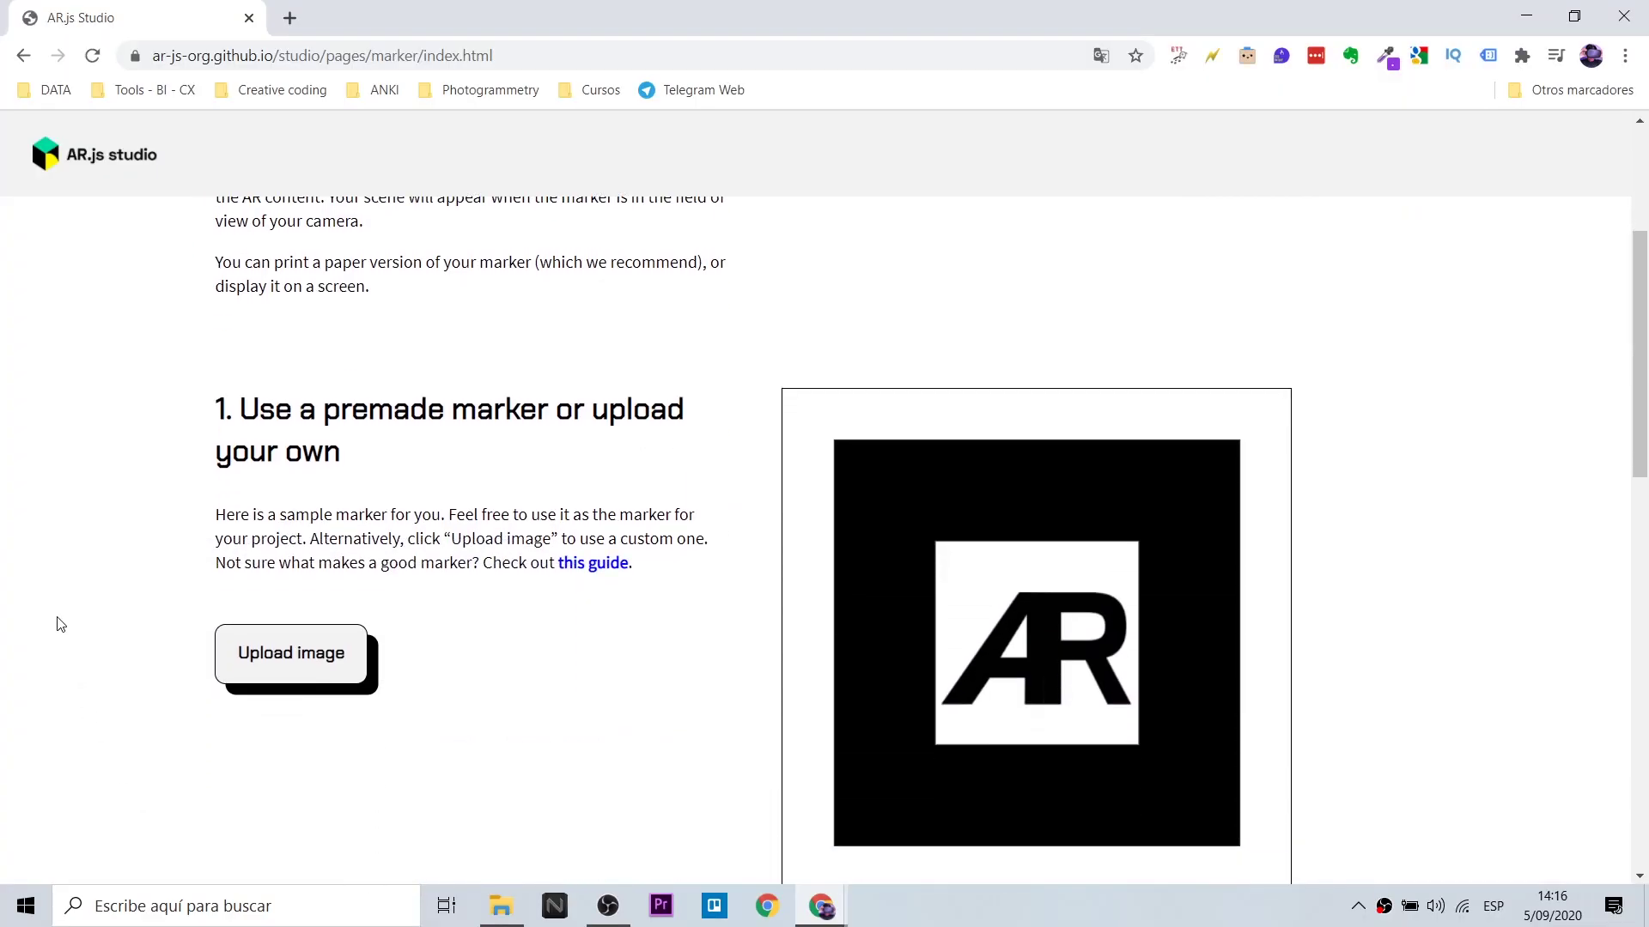
scroll(50, 488, down, 5)
scroll(52, 486, down, 3)
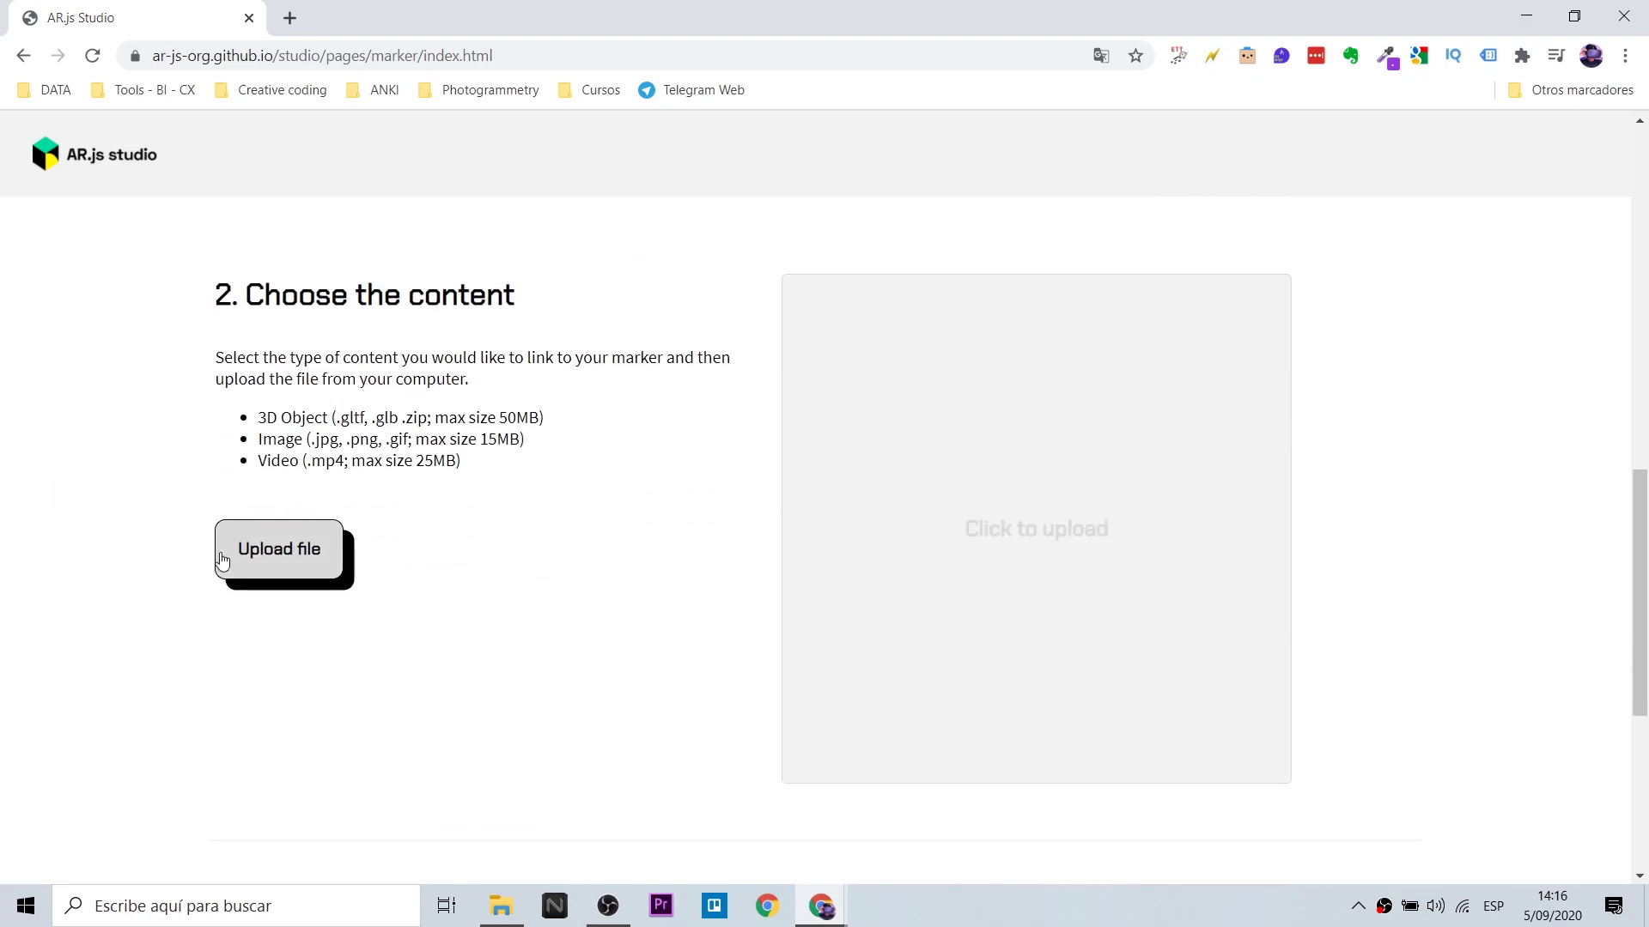
click(242, 566)
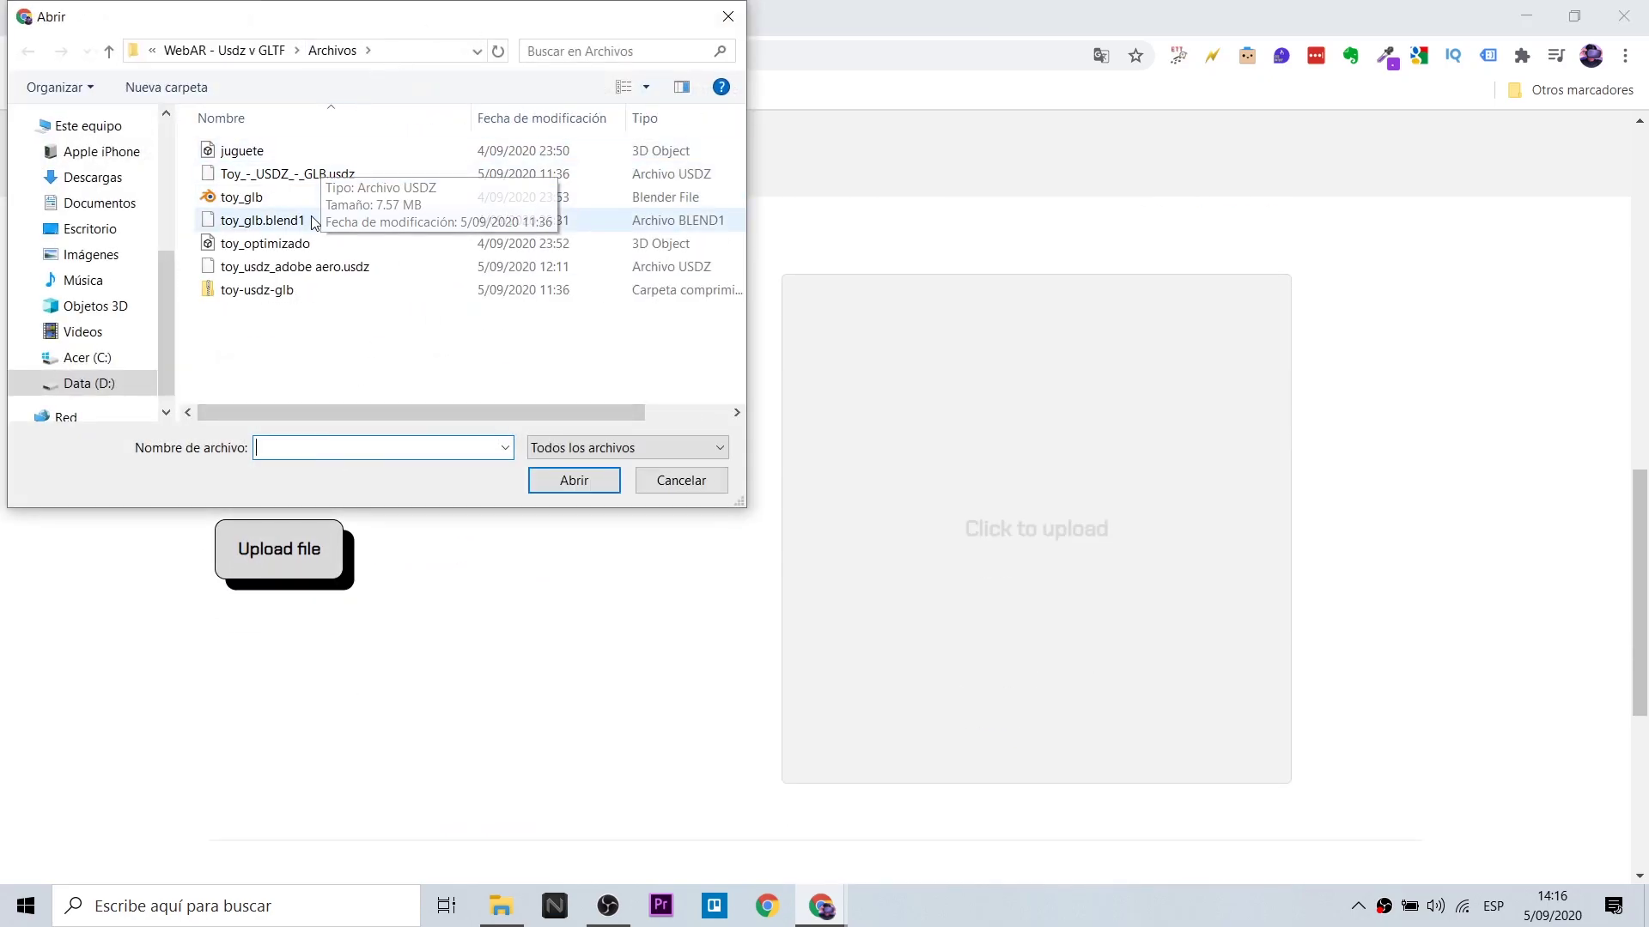
click(308, 245)
click(589, 476)
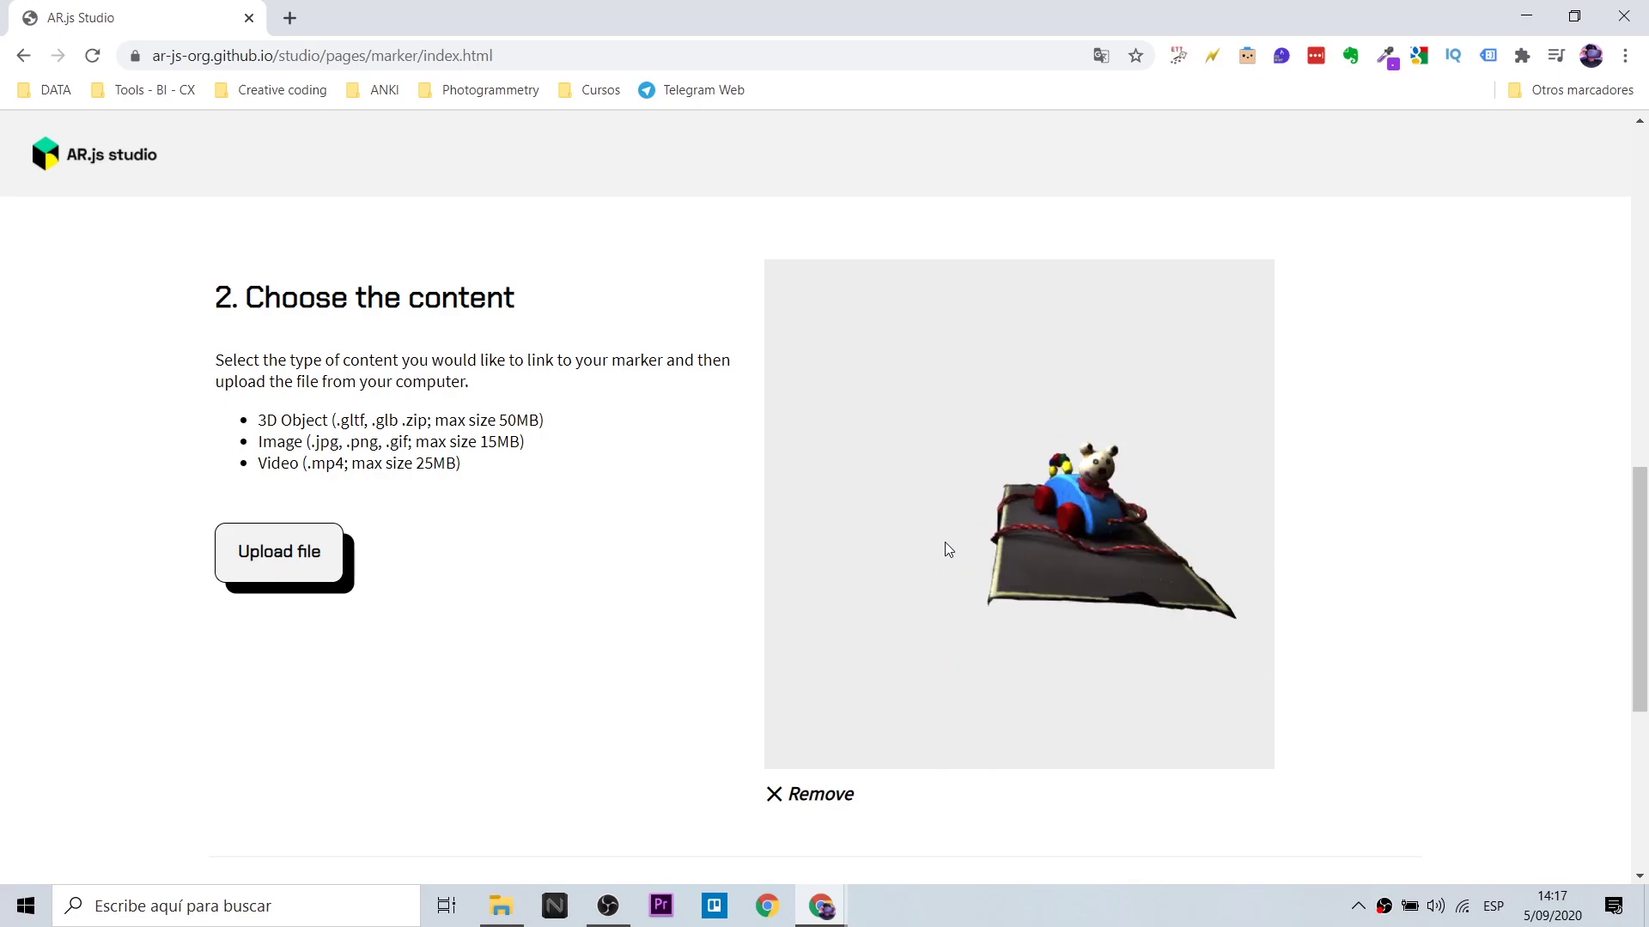
scroll(620, 571, down, 5)
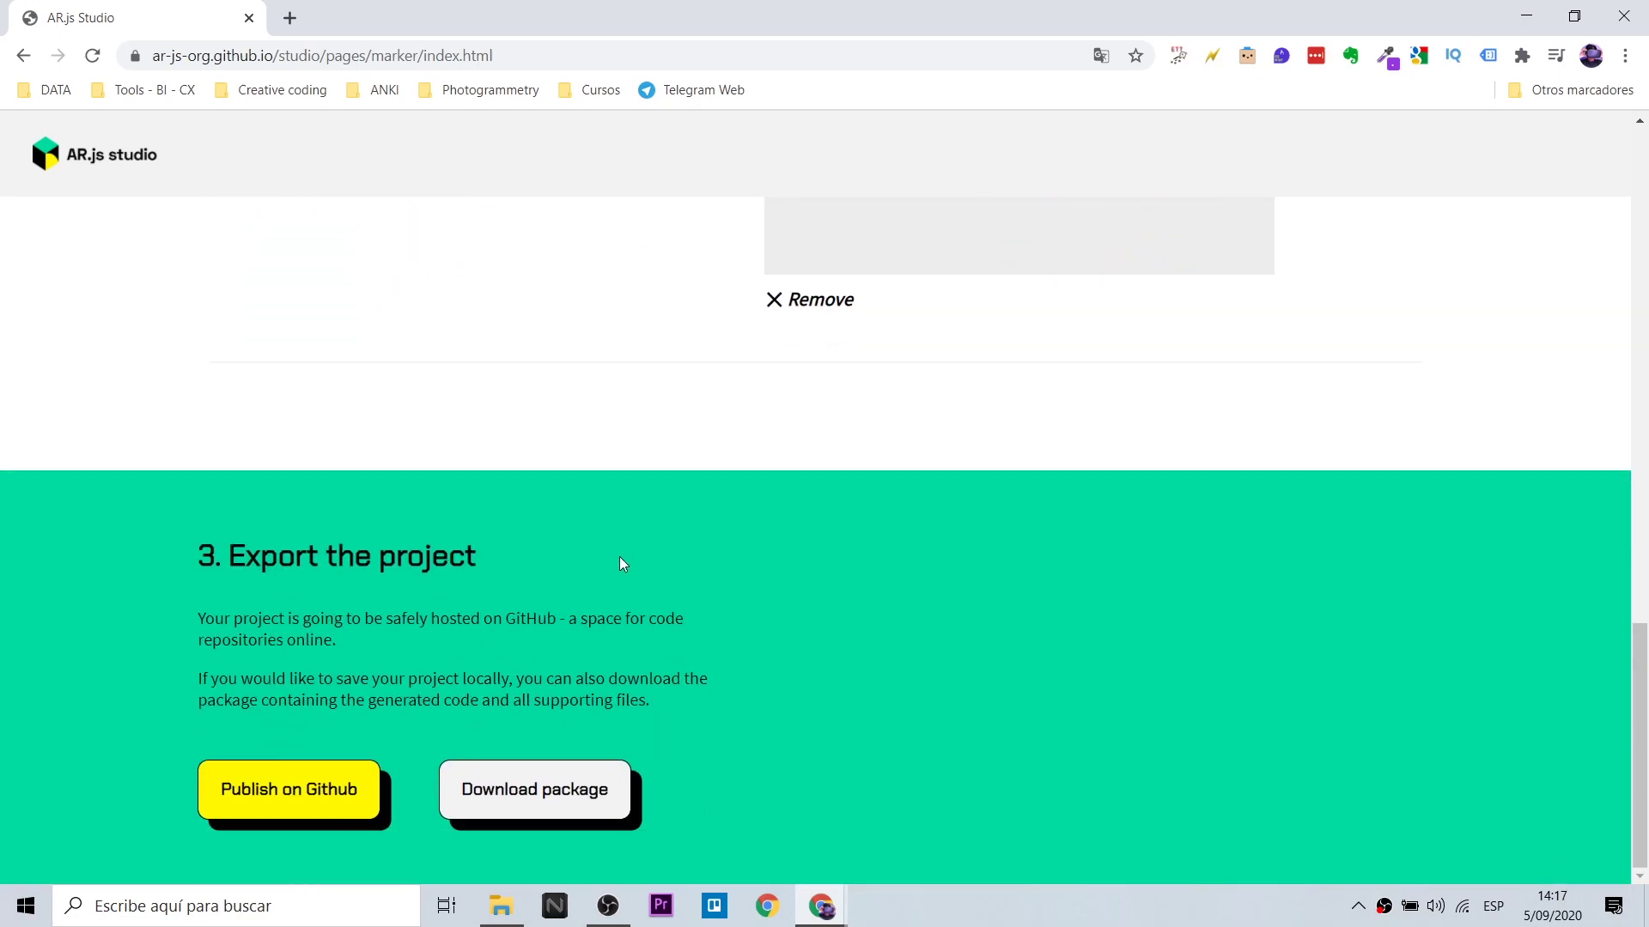
click(569, 796)
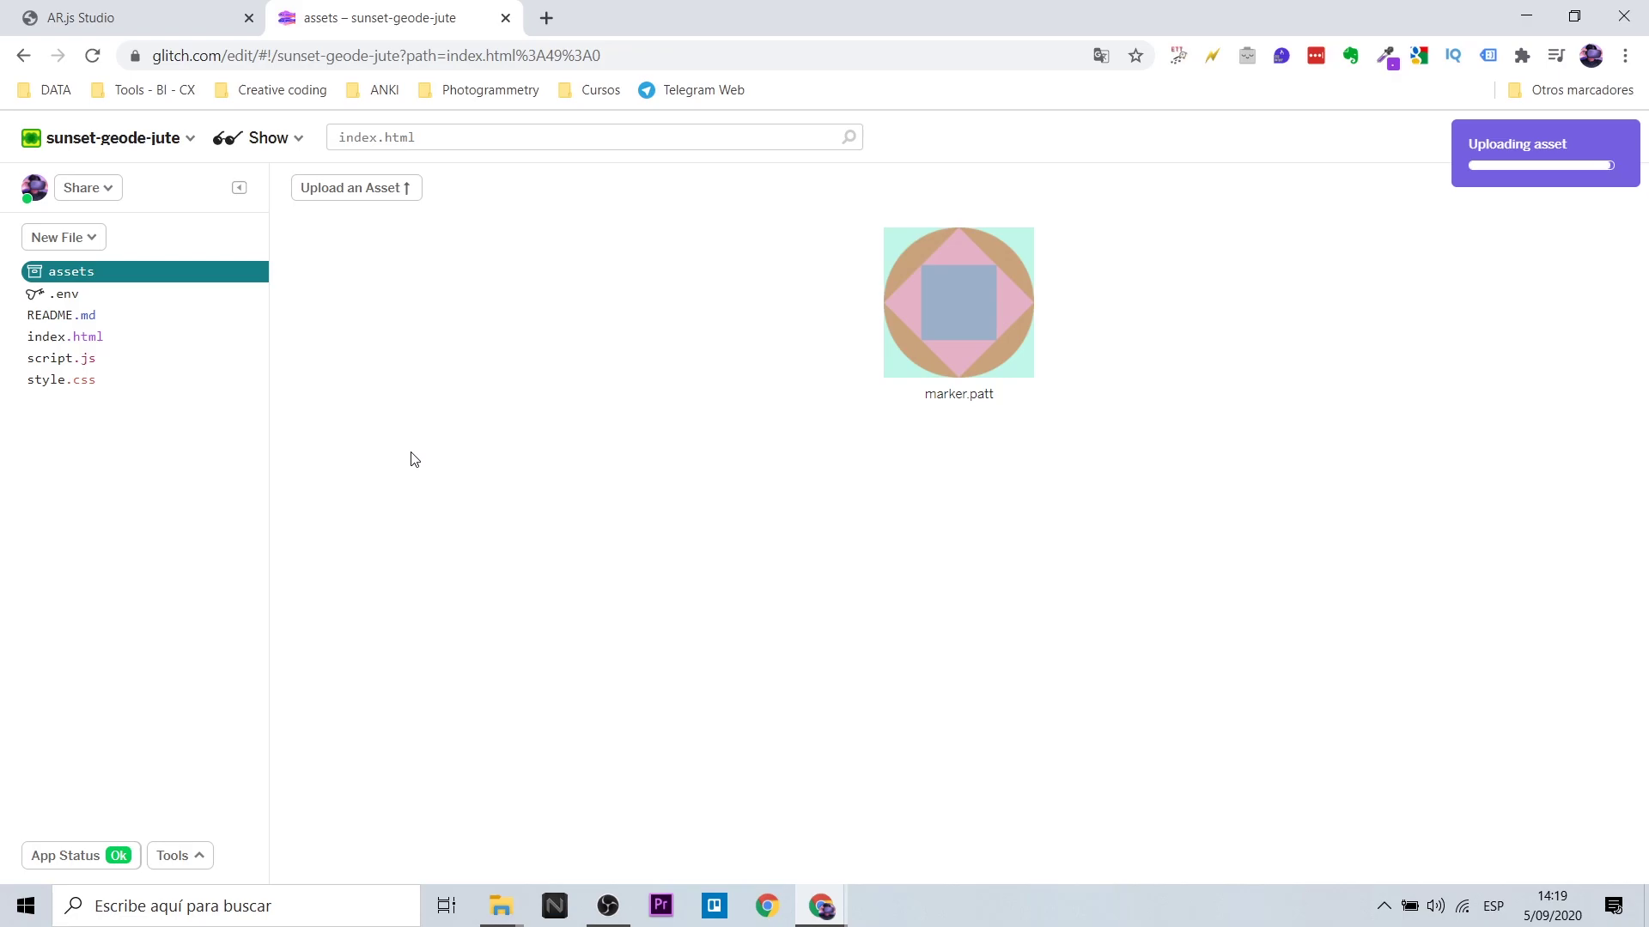
Point line 22's src at the GLB's CDN URL and the marker url at marker.patt's CDN URL.
click(1023, 313)
click(1130, 442)
click(140, 337)
drag(683, 380, 814, 381)
key(ctrl+v)
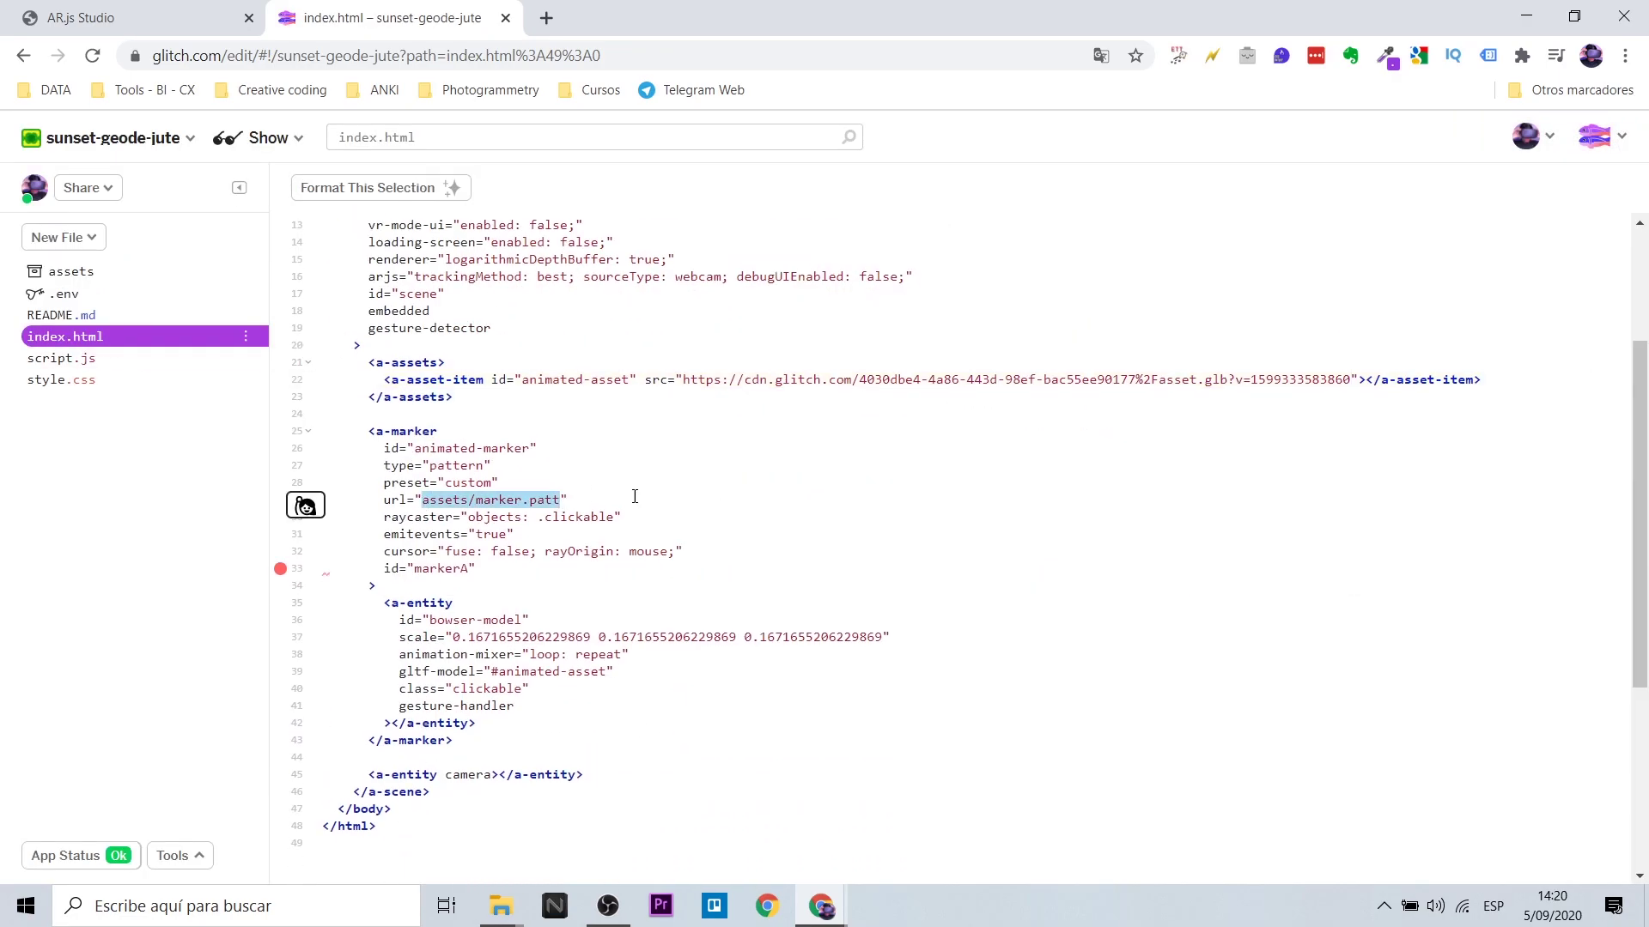
key(ctrl+v)
click(88, 187)
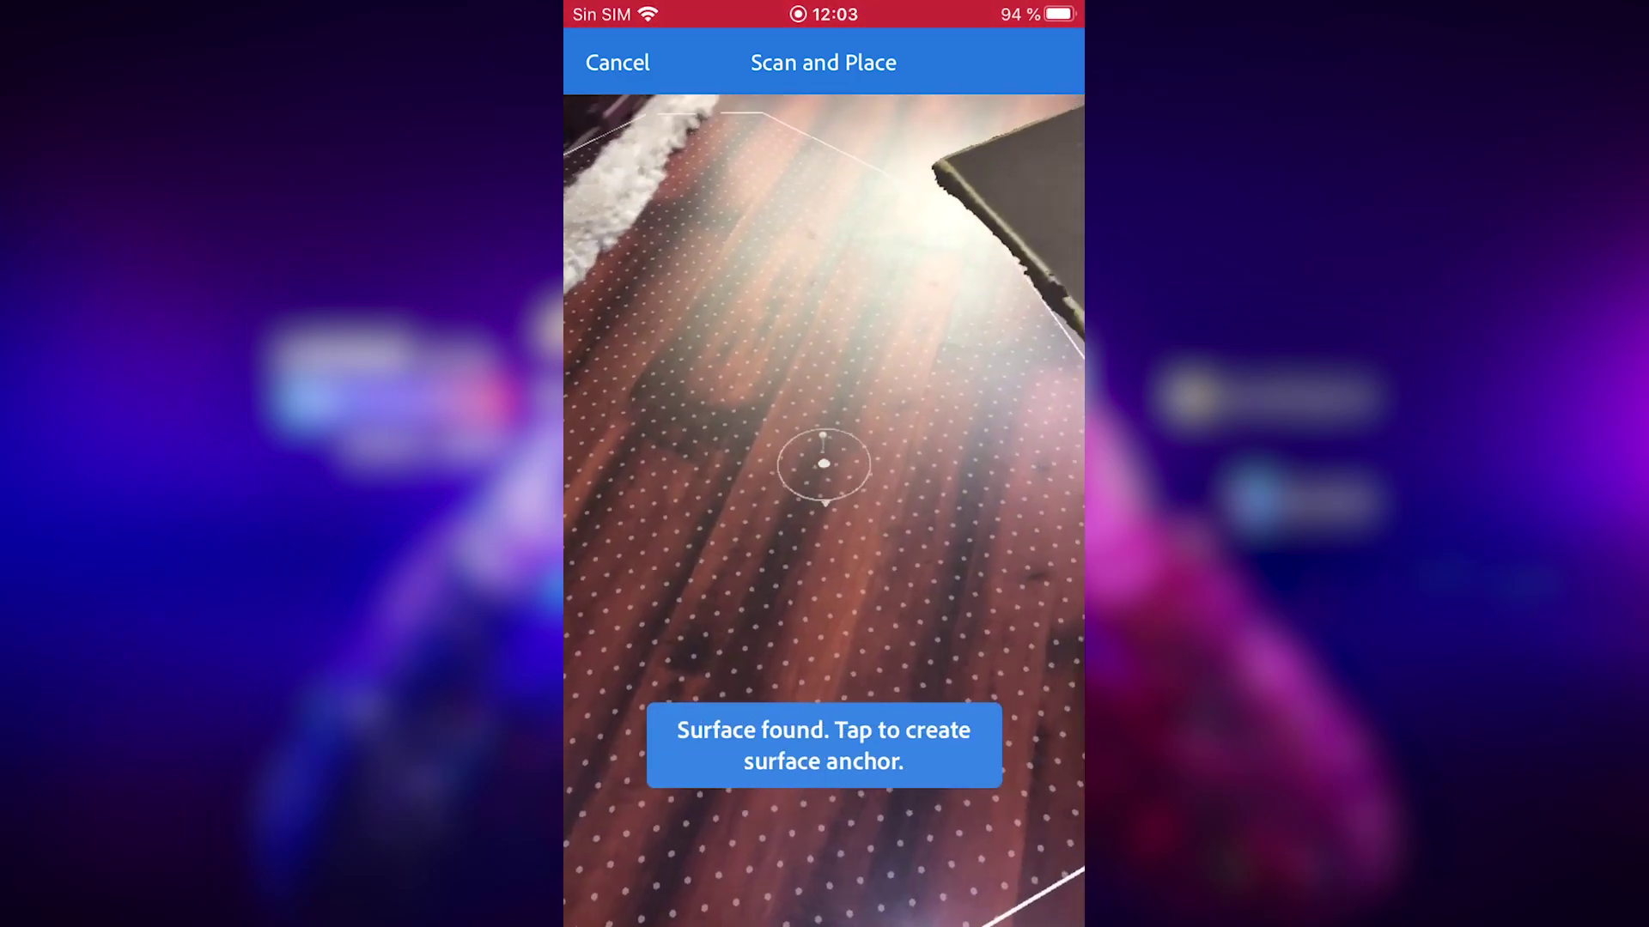
Anchor the juguete toy on the detected floor and move it to the centre.
click(824, 464)
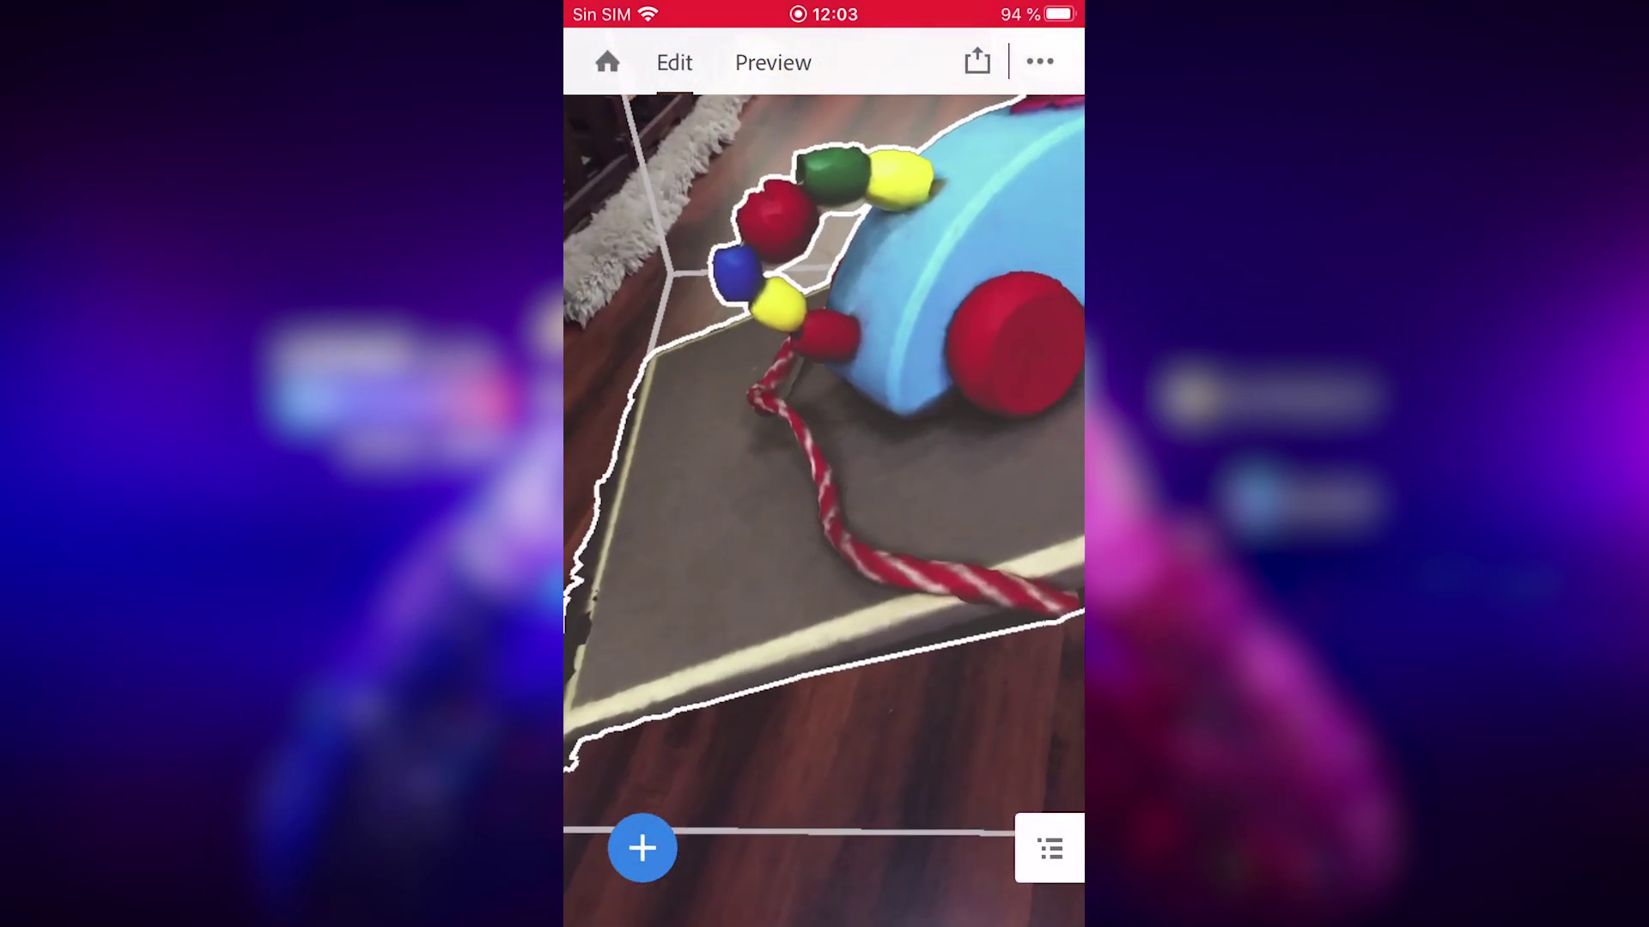
drag(1005, 369, 790, 378)
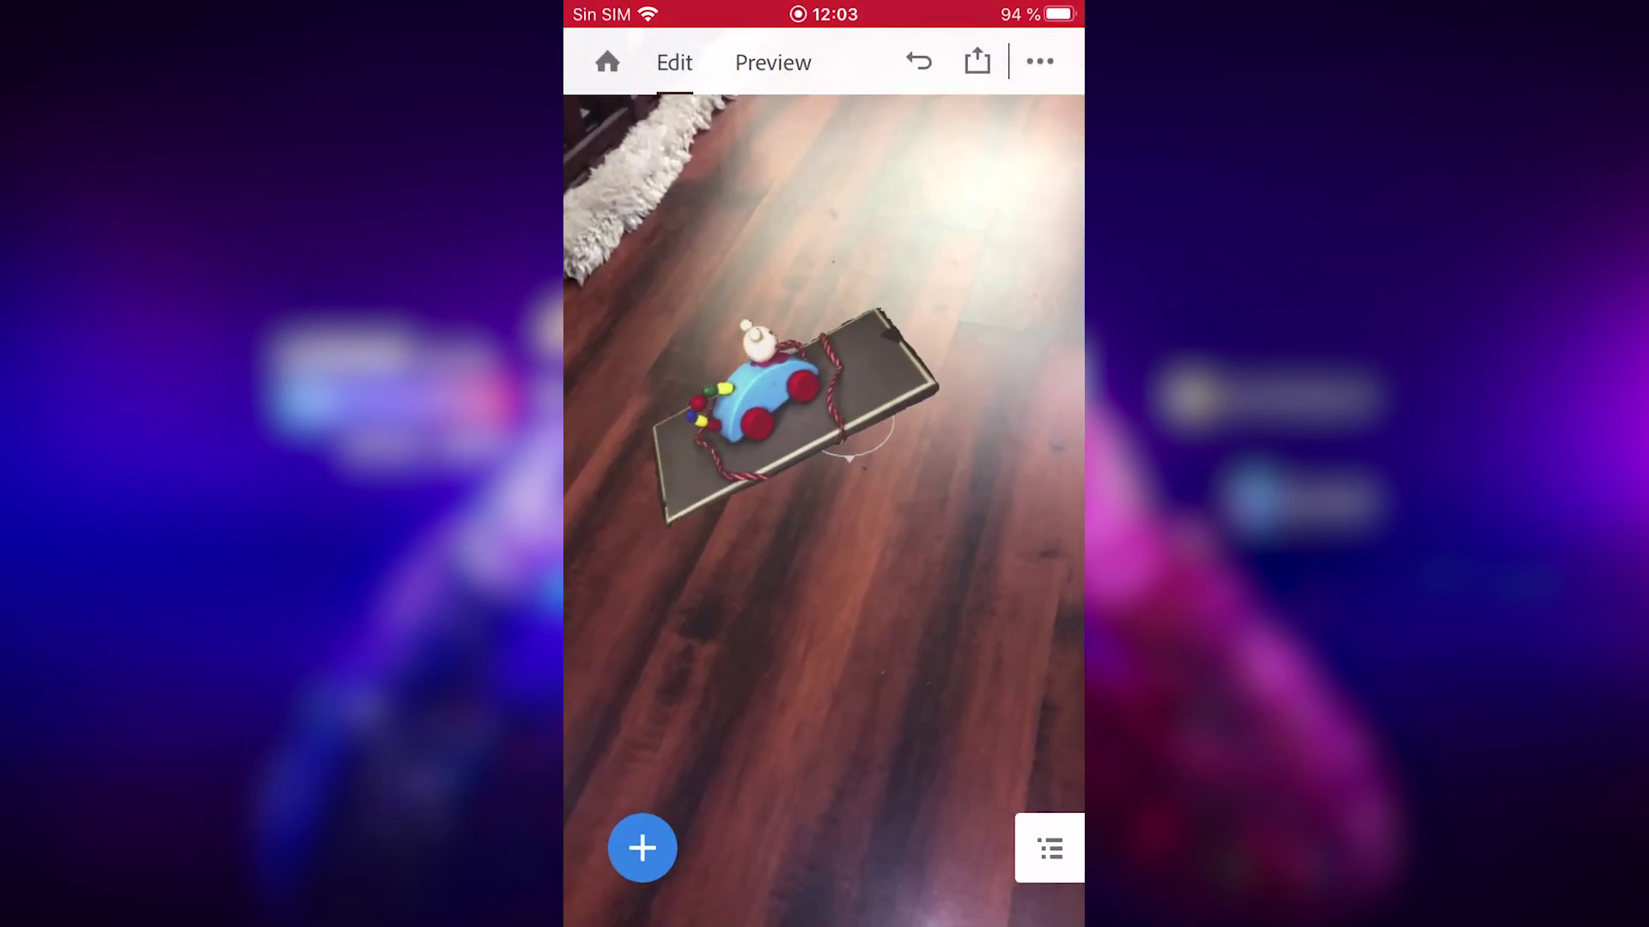
click(768, 404)
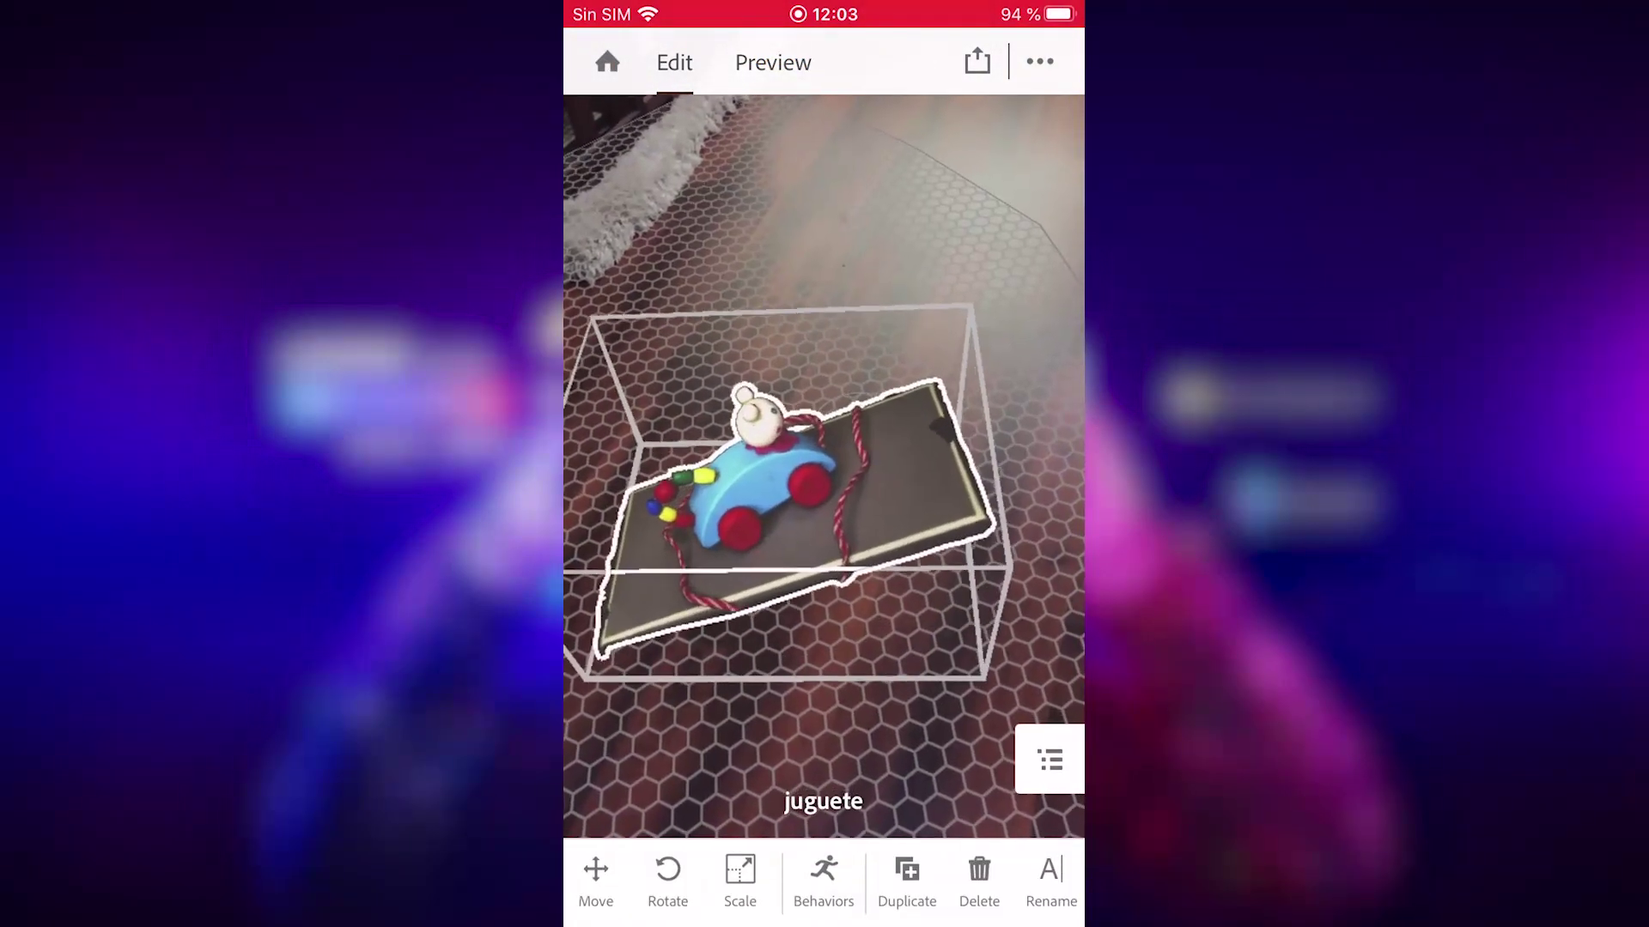
Add a Spin action to the toy's tap trigger alongside Play audio.
click(824, 881)
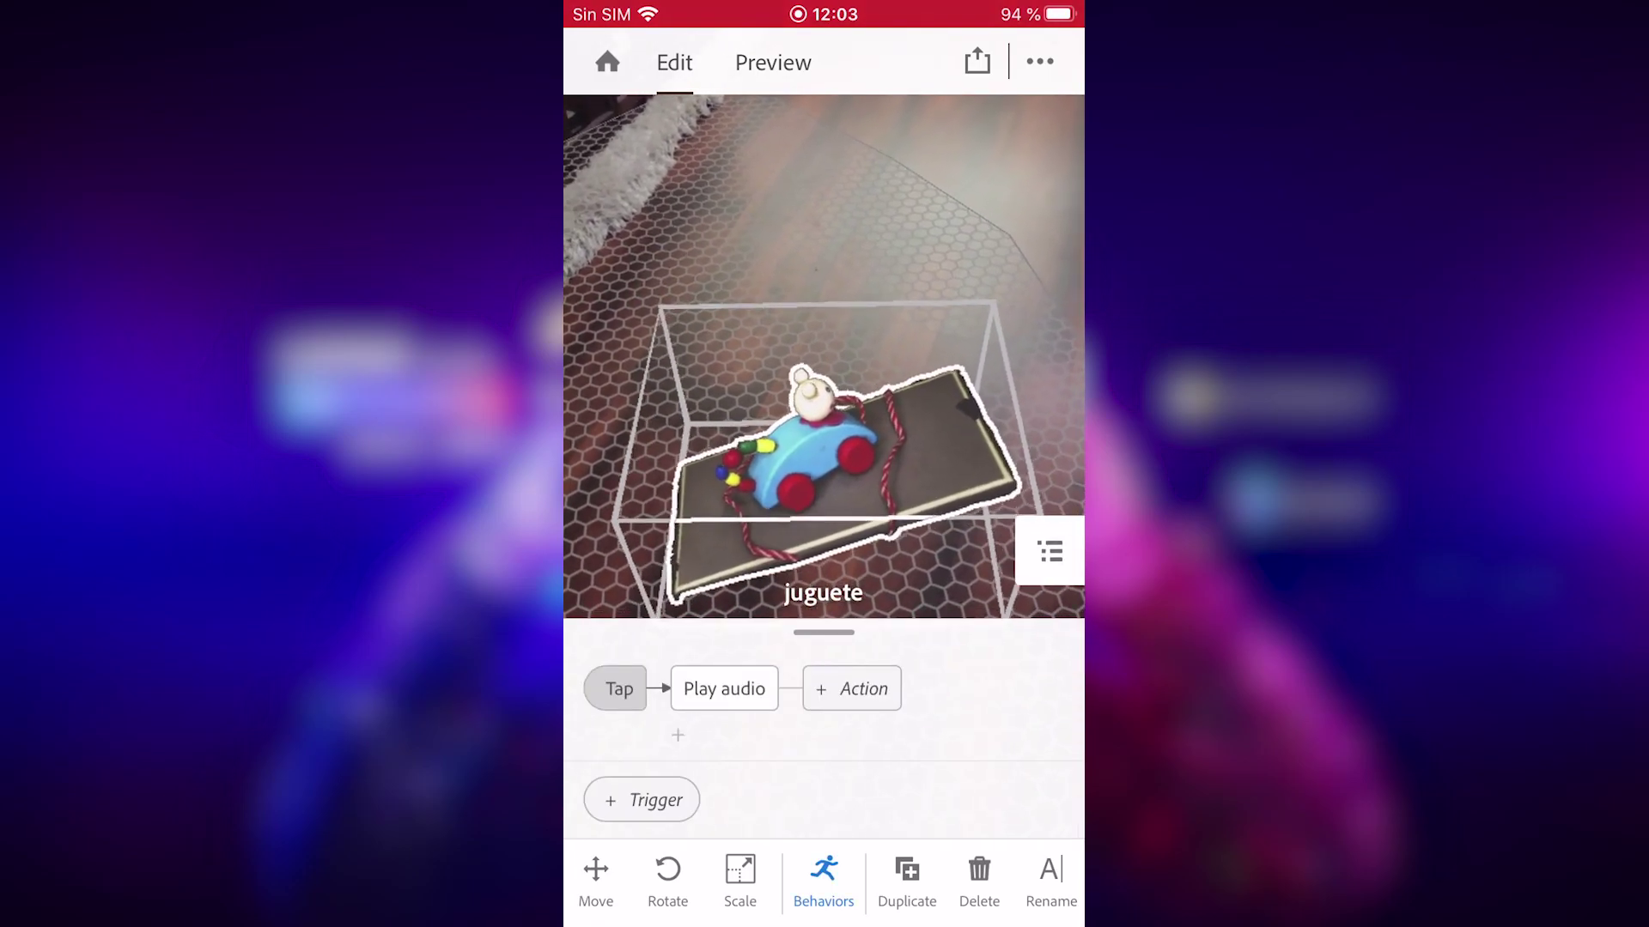
click(724, 688)
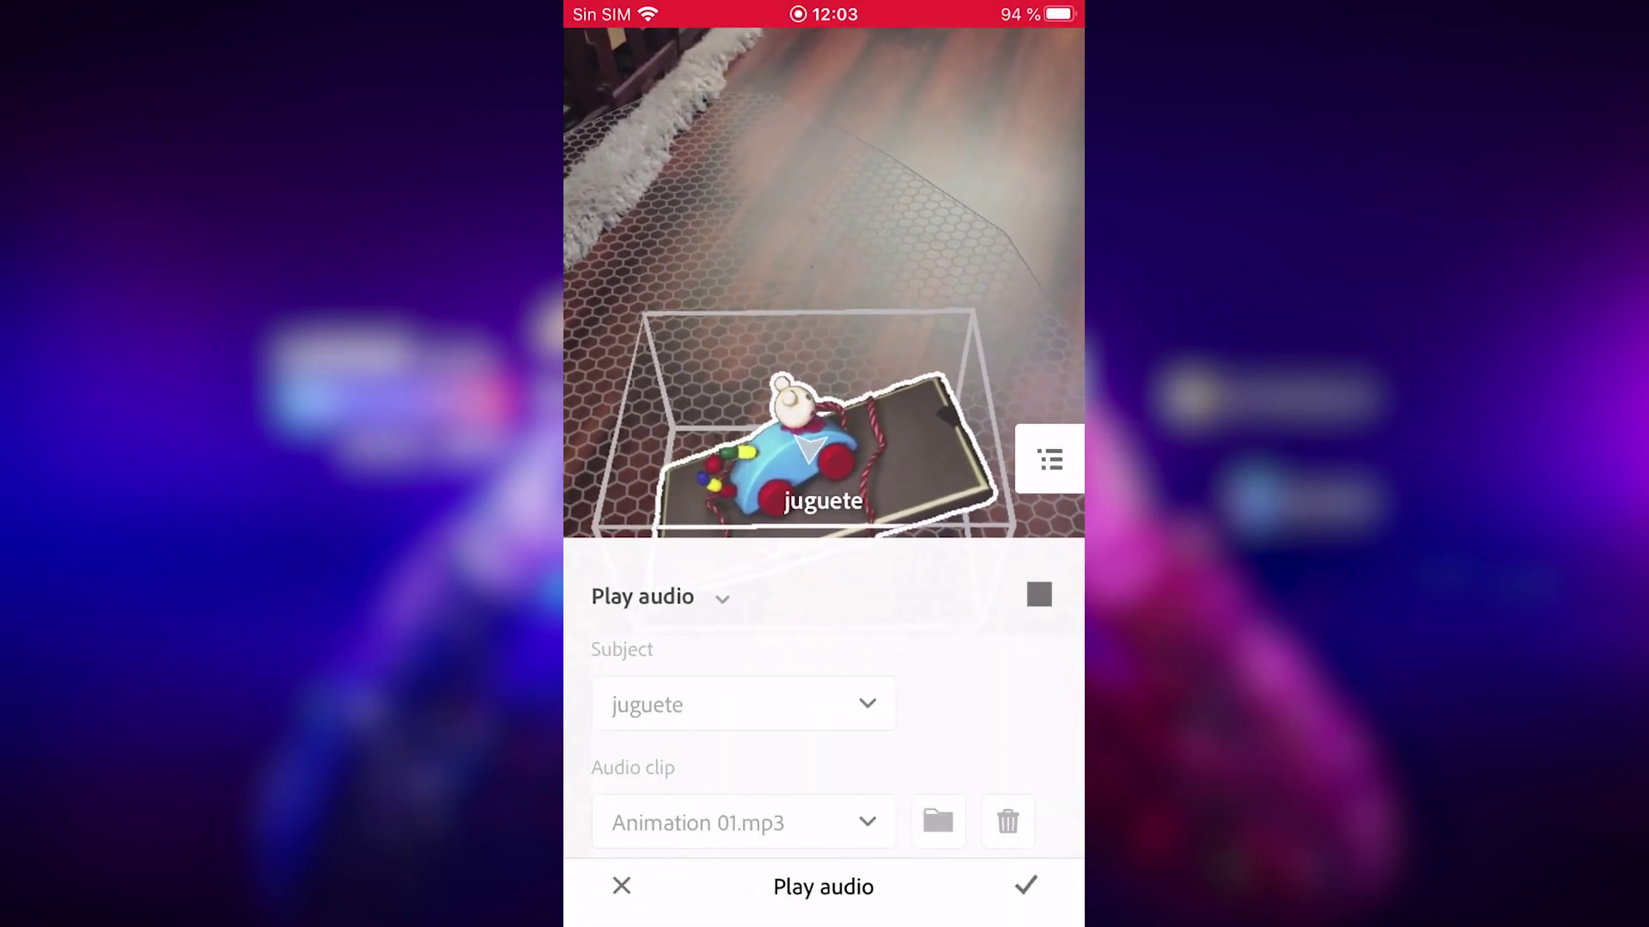
click(1026, 885)
click(854, 677)
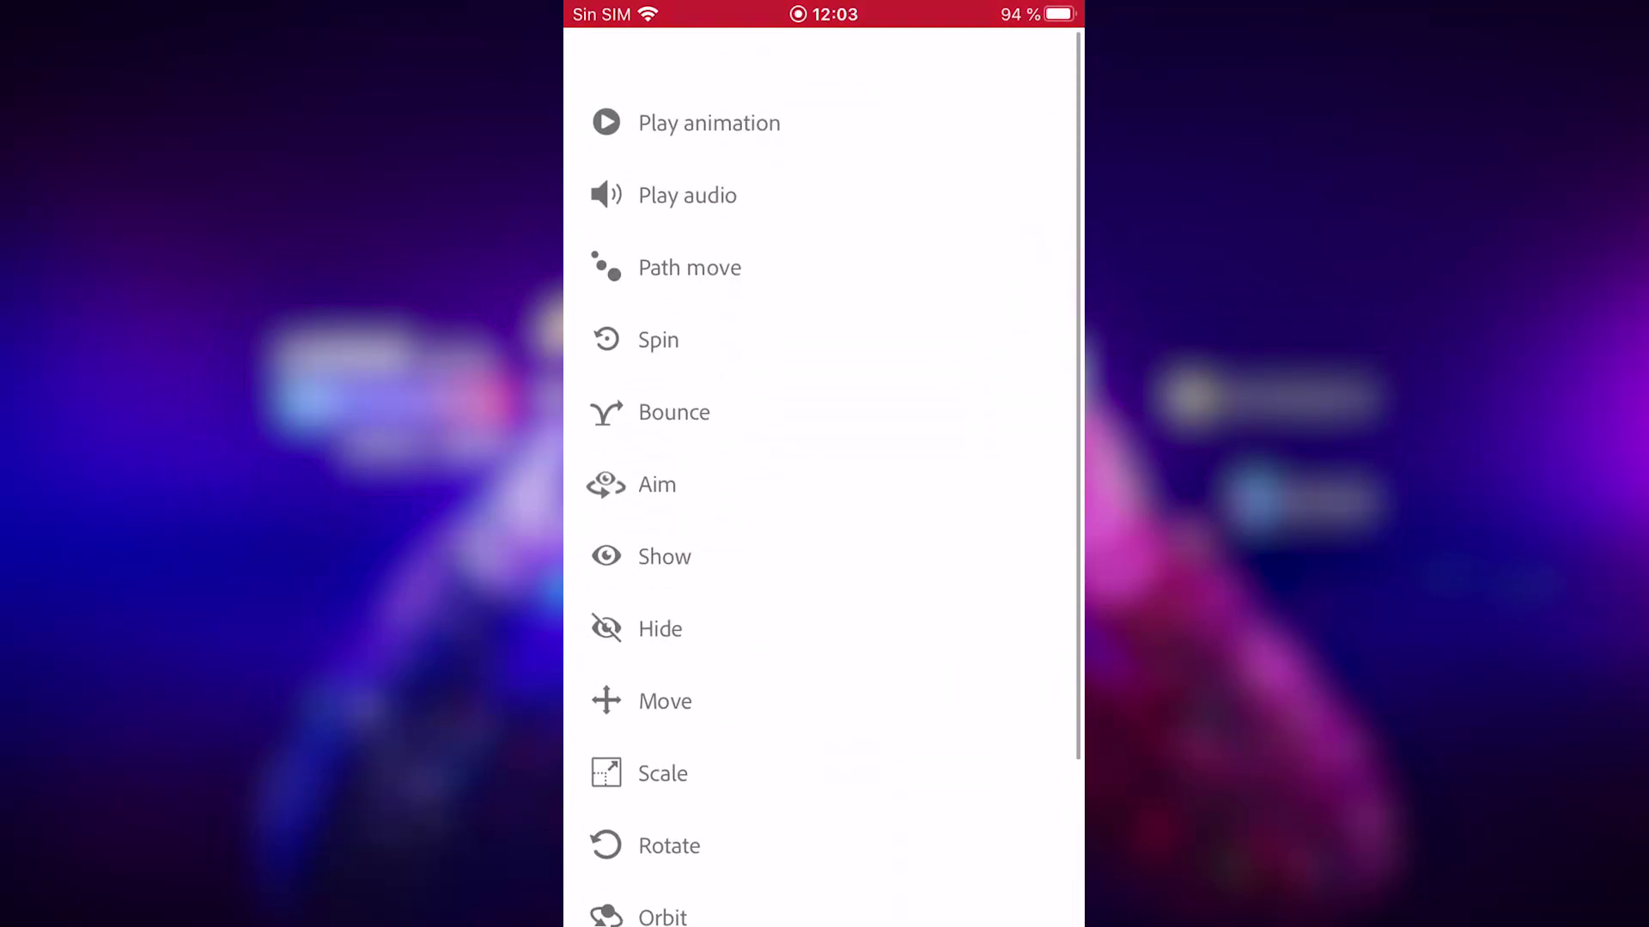
click(658, 295)
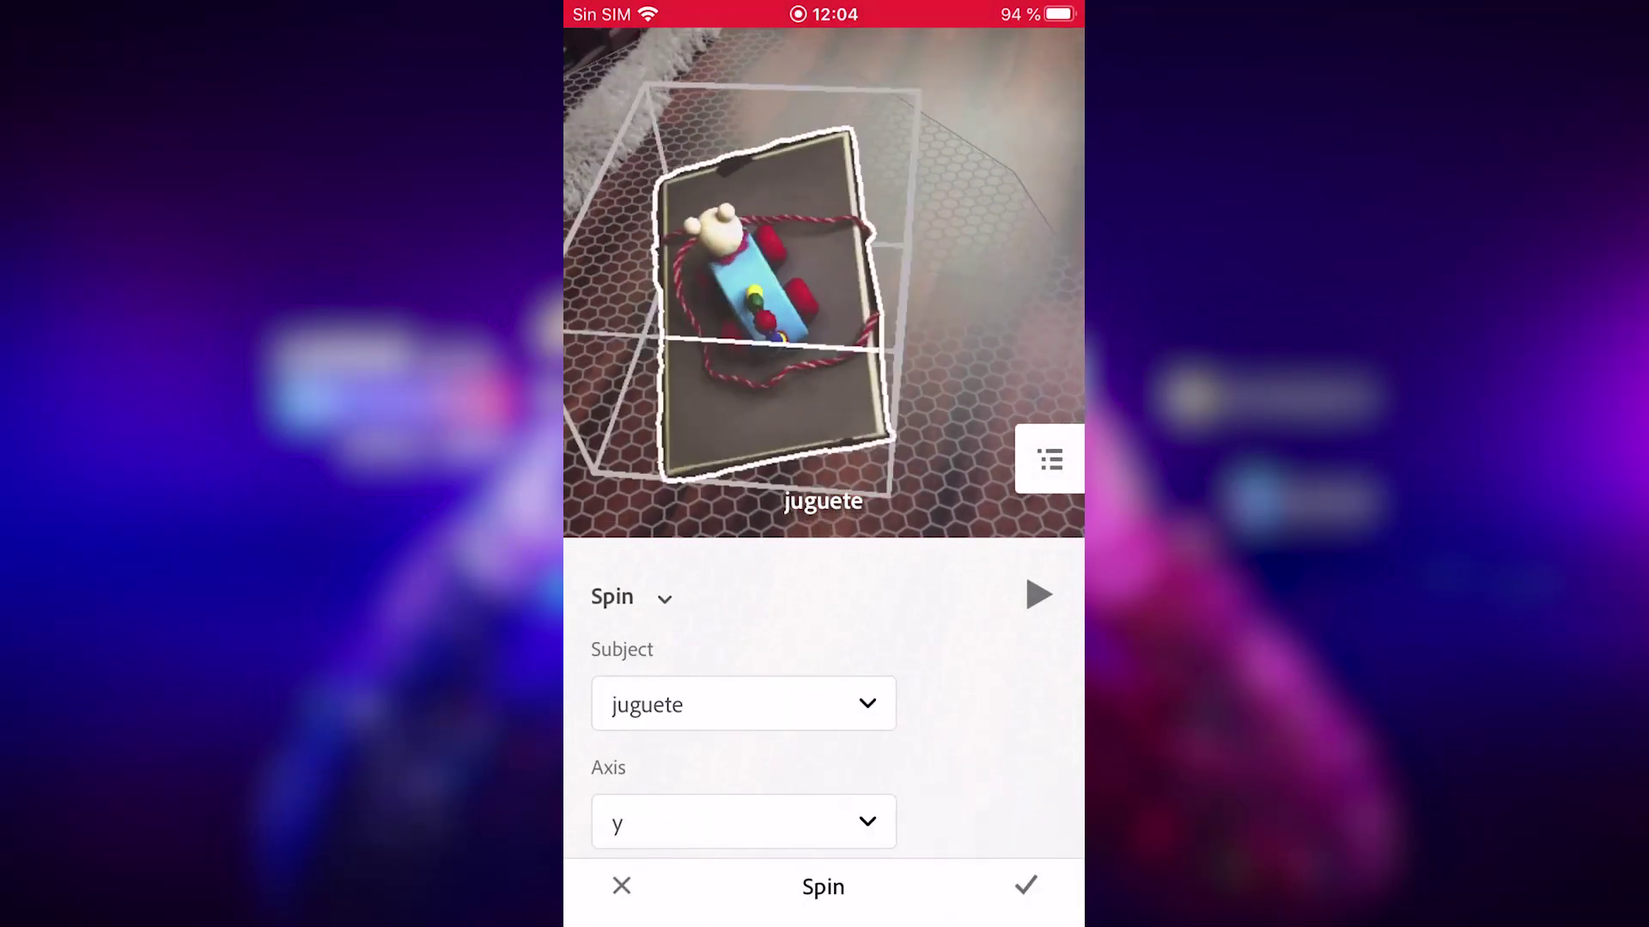
click(1025, 886)
click(824, 601)
Export the Aero scene as a .usdz file.
click(977, 61)
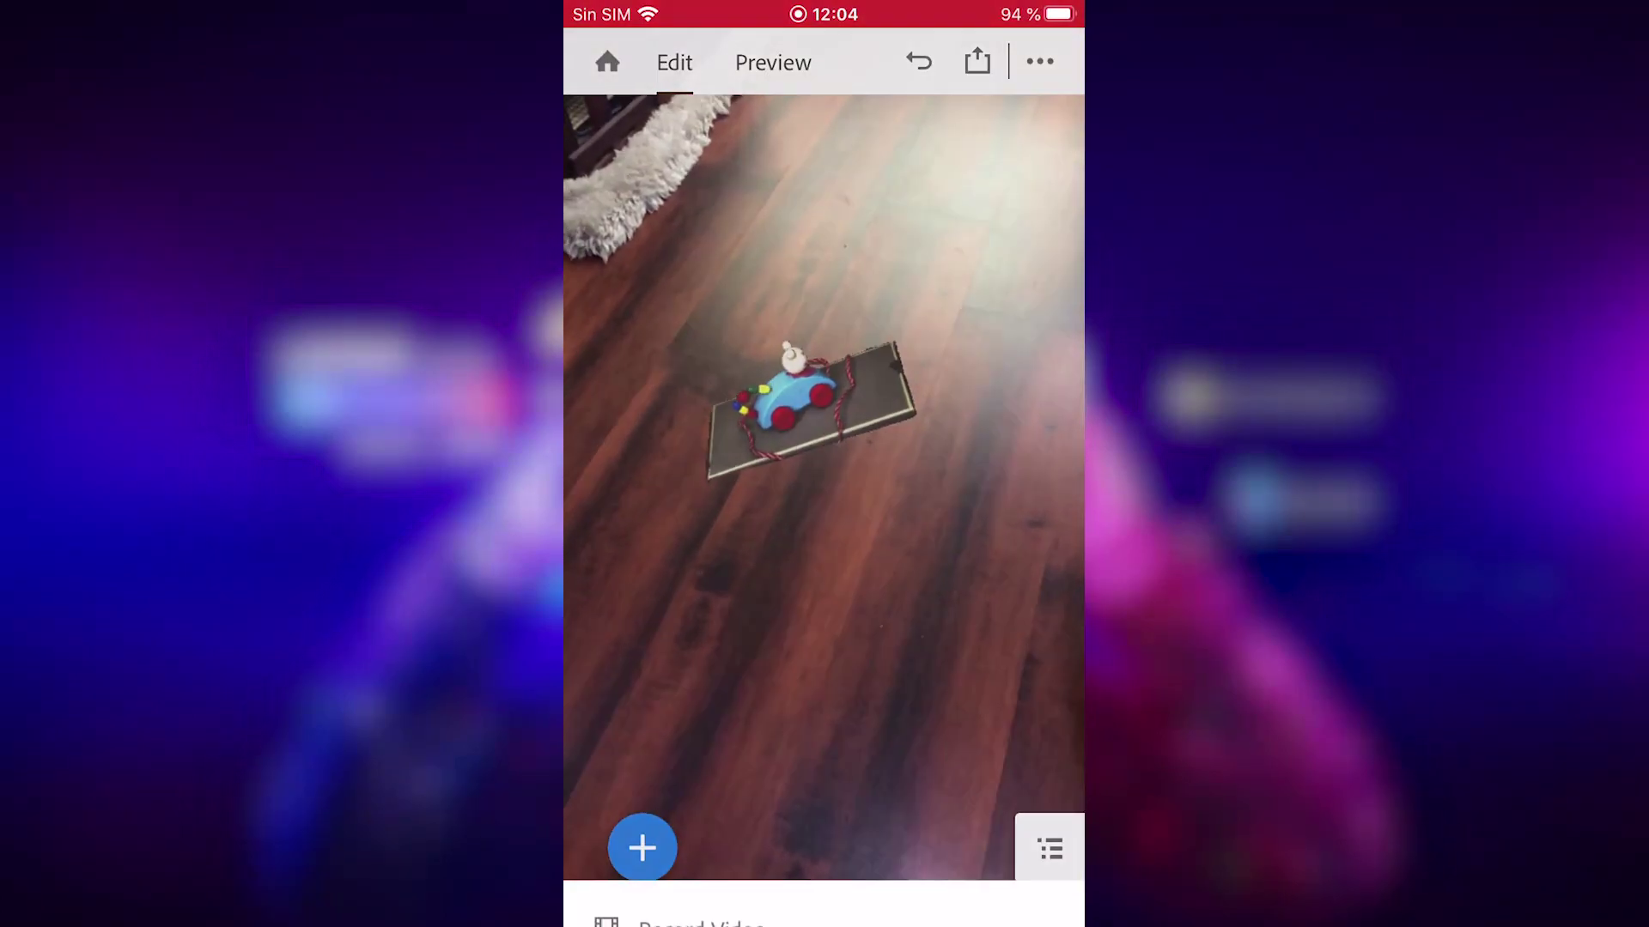
click(684, 880)
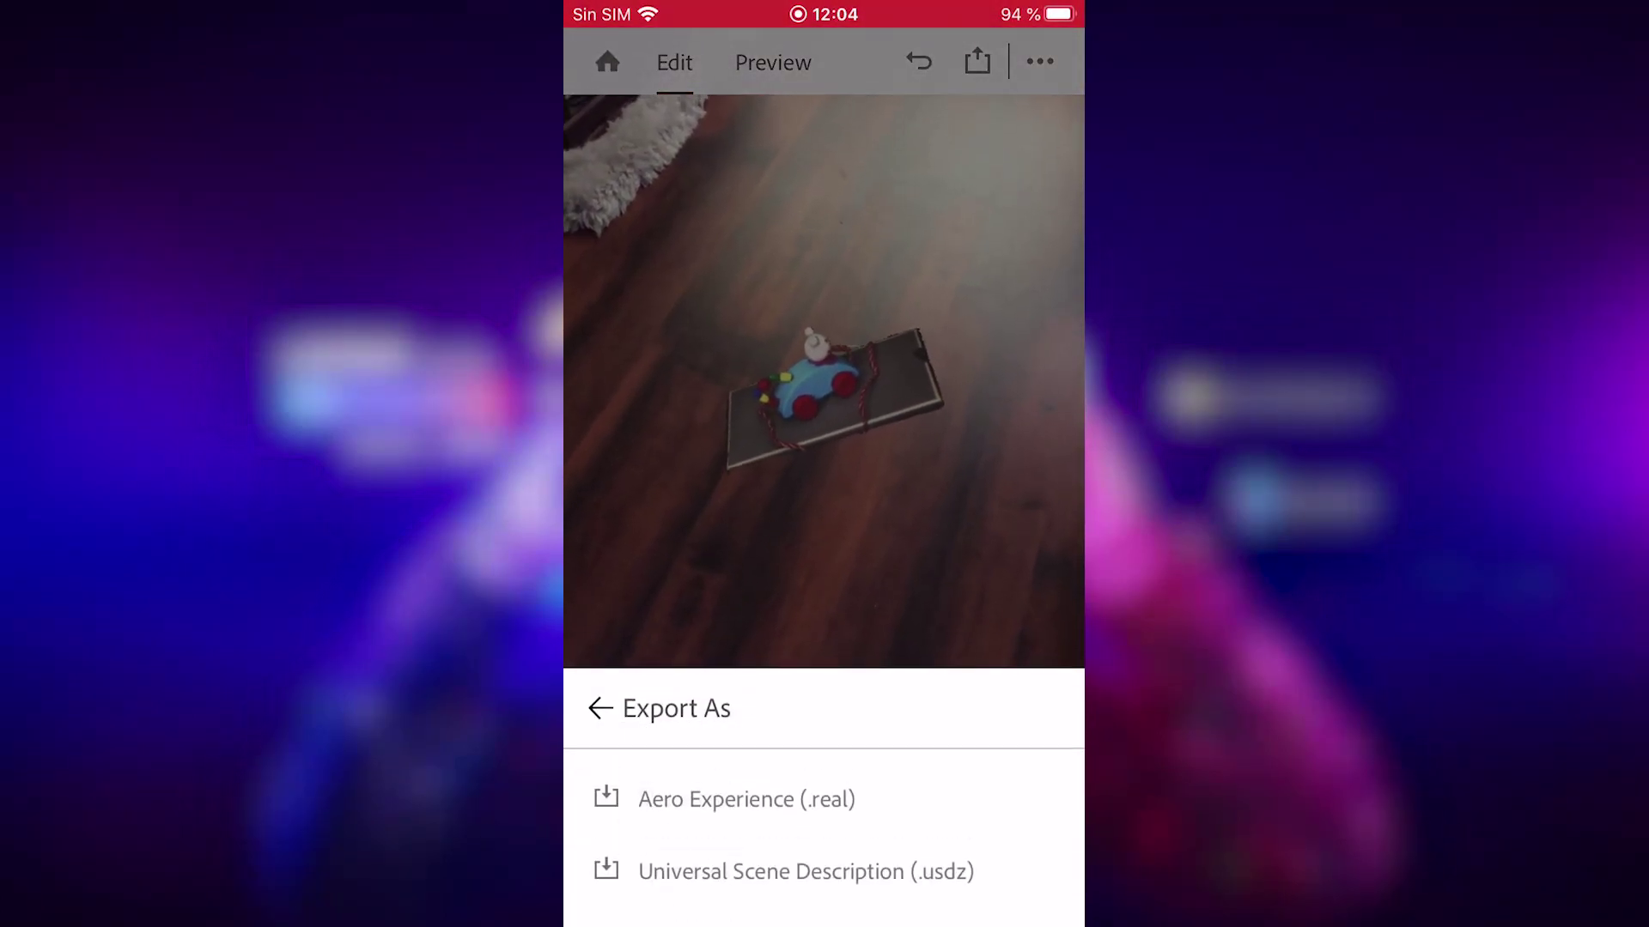
click(805, 872)
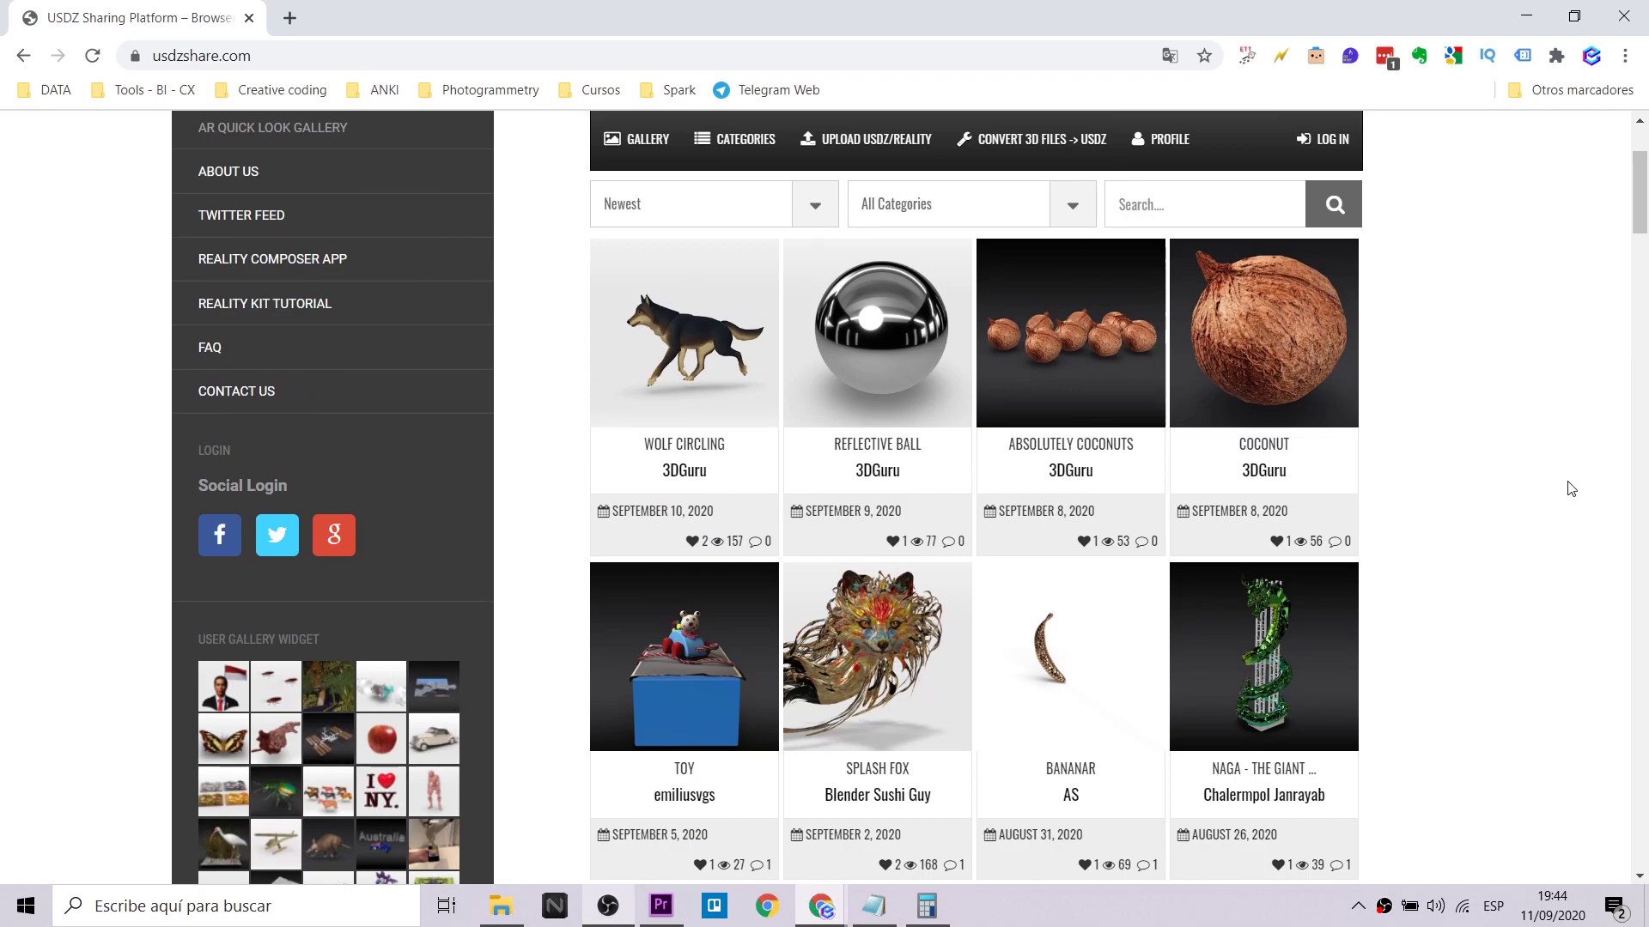
Append '- example with sound' to the description and set the category to Games & Toys.
scroll(1570, 489, down, 1)
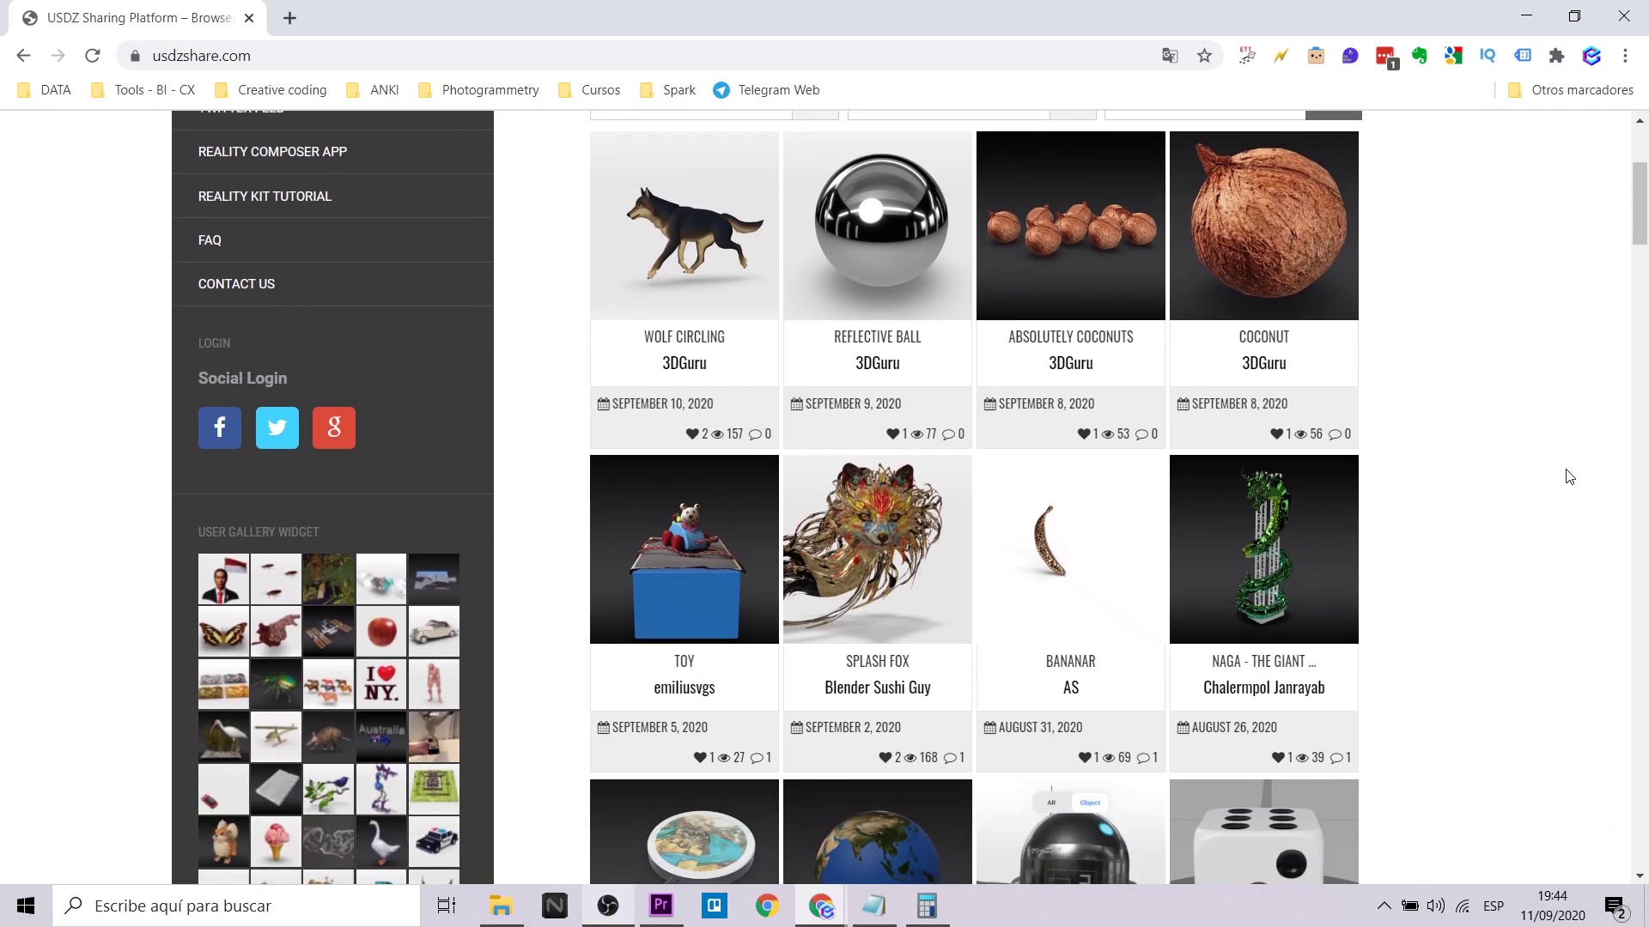
scroll(1571, 477, down, 1)
scroll(1563, 471, down, 1)
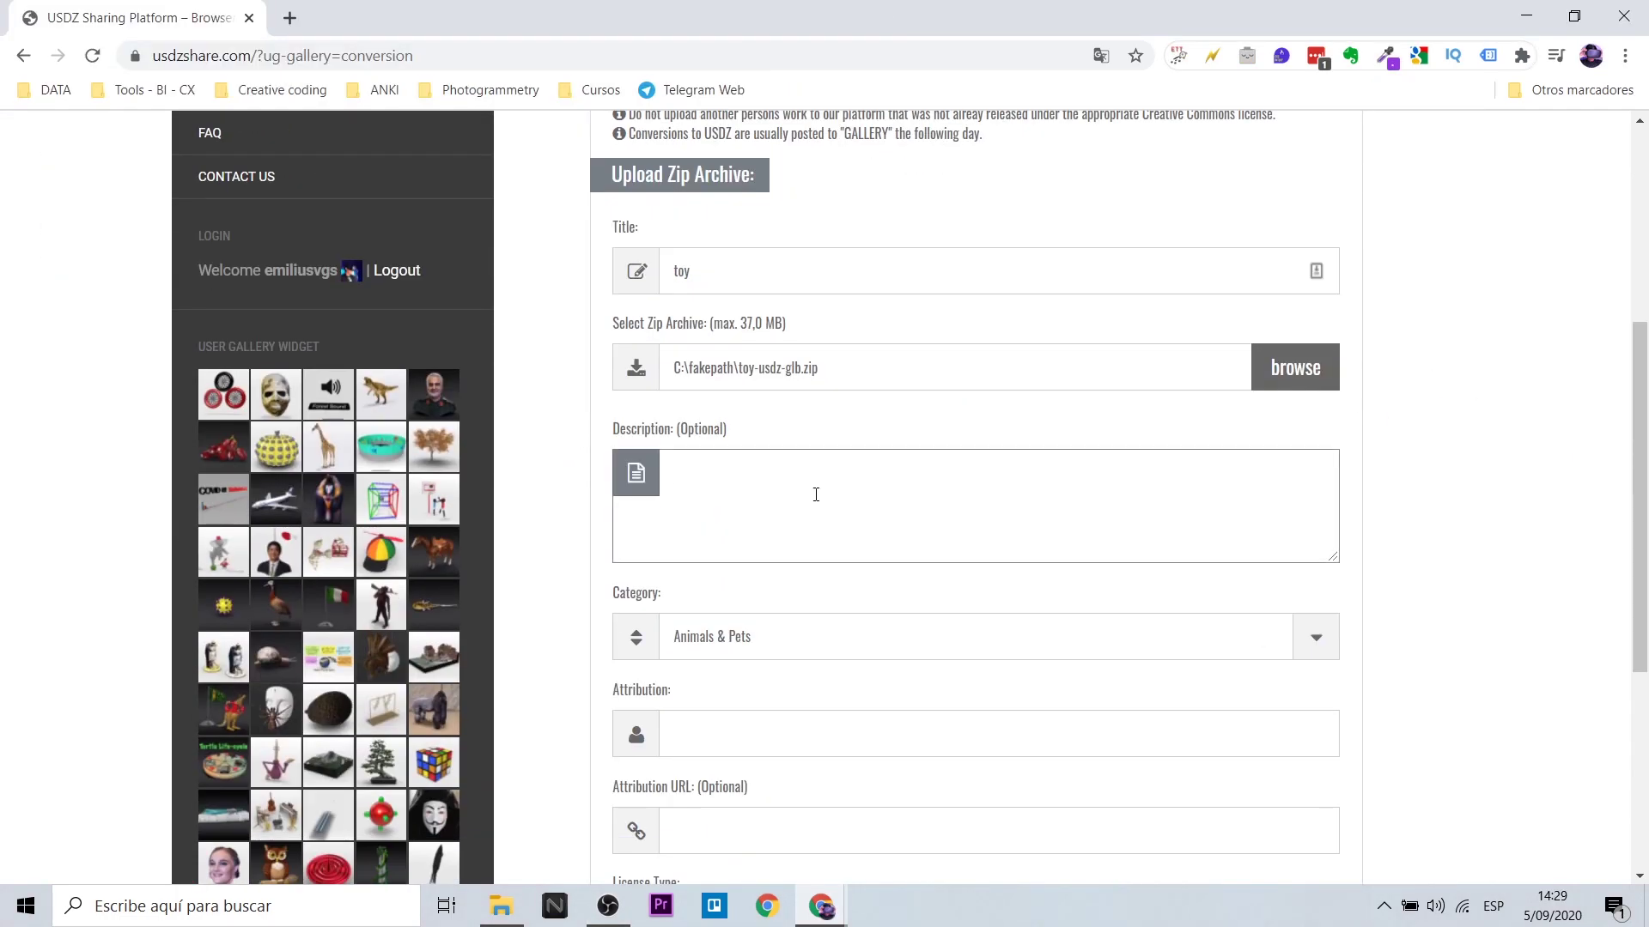
text(- example with sound)
click(958, 423)
click(922, 631)
Enter the creator's attribution name and the start of their URL.
text(Emiliusvgs)
click(710, 515)
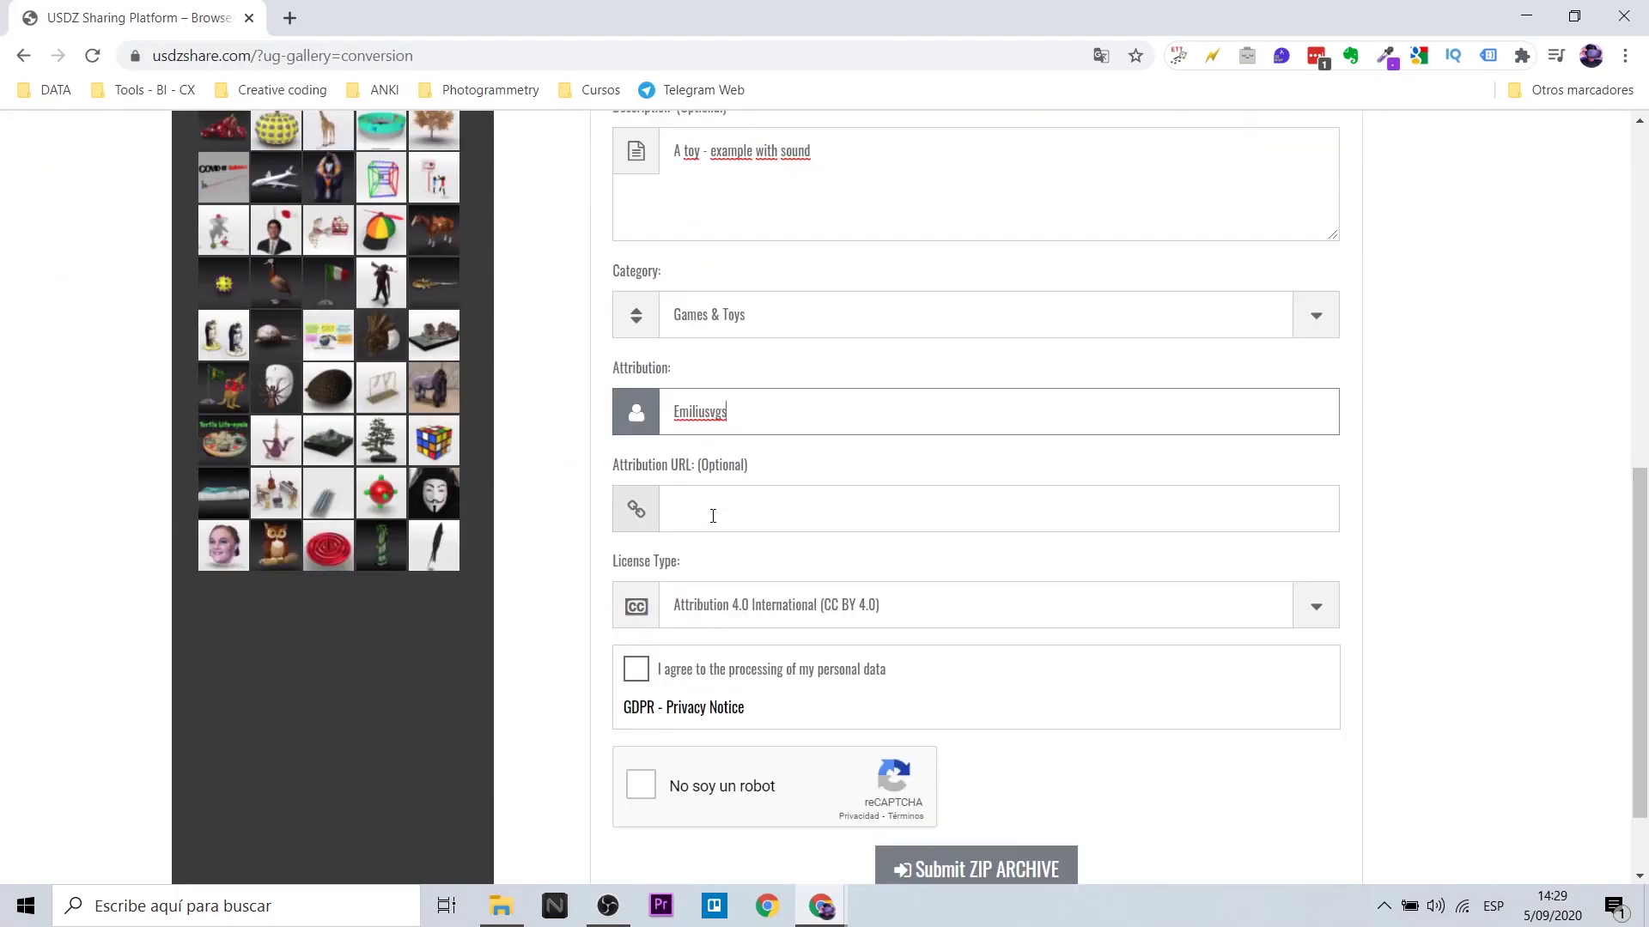
text(https://emiliusvgs.com)
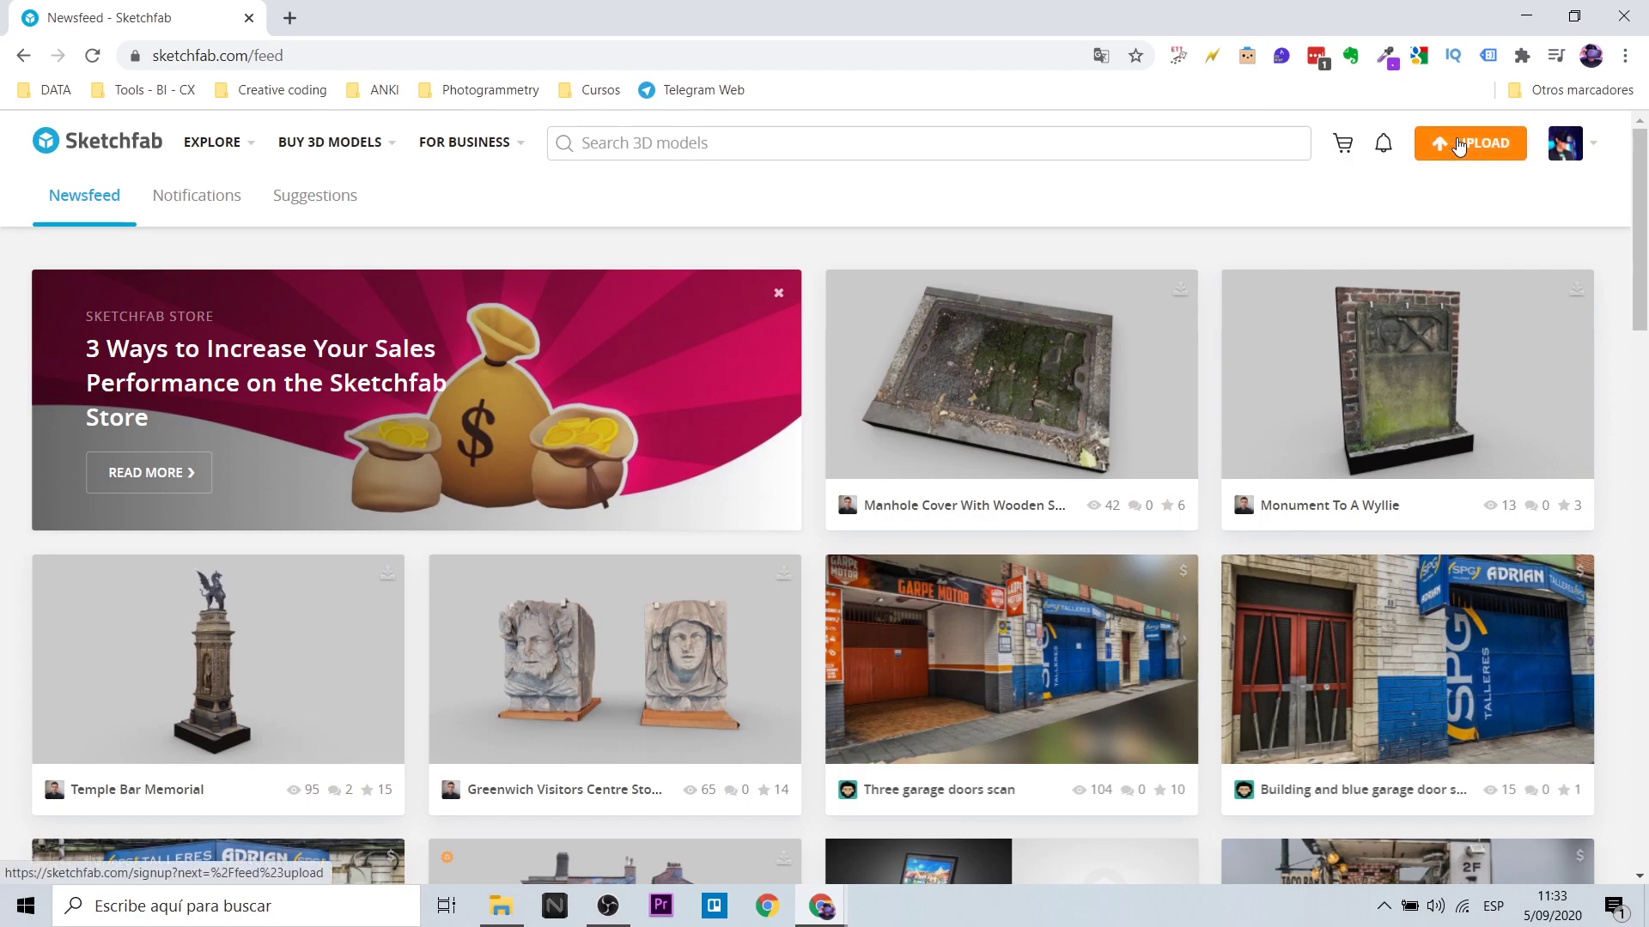
Upload juguete.glb to Sketchfab as a new model.
click(1460, 148)
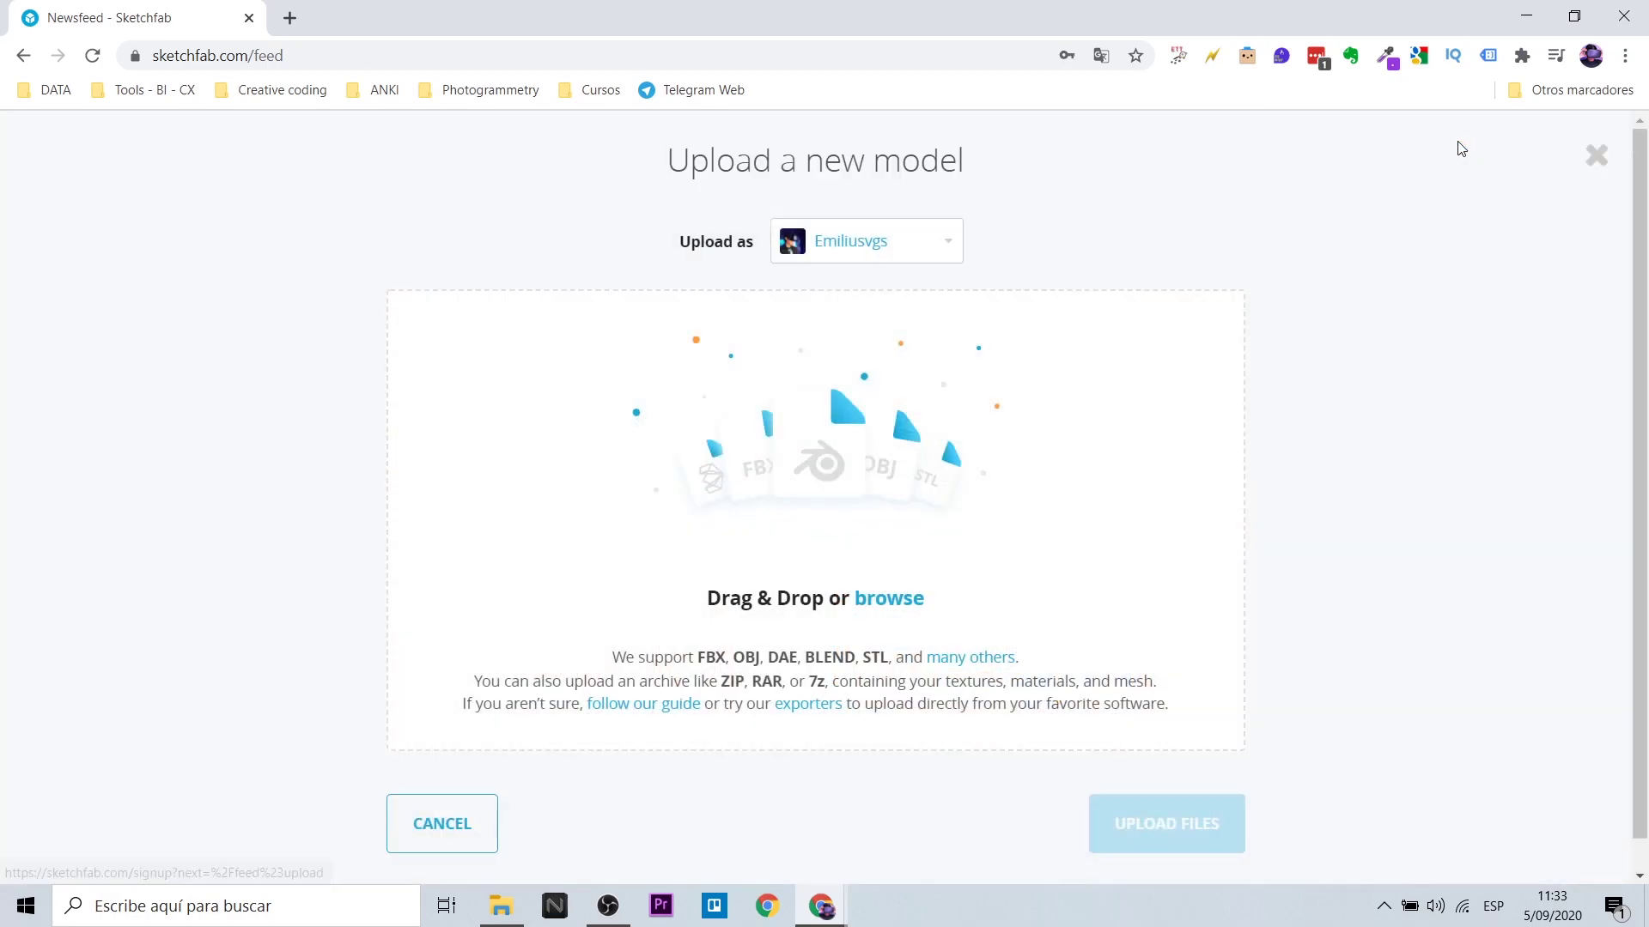
click(871, 604)
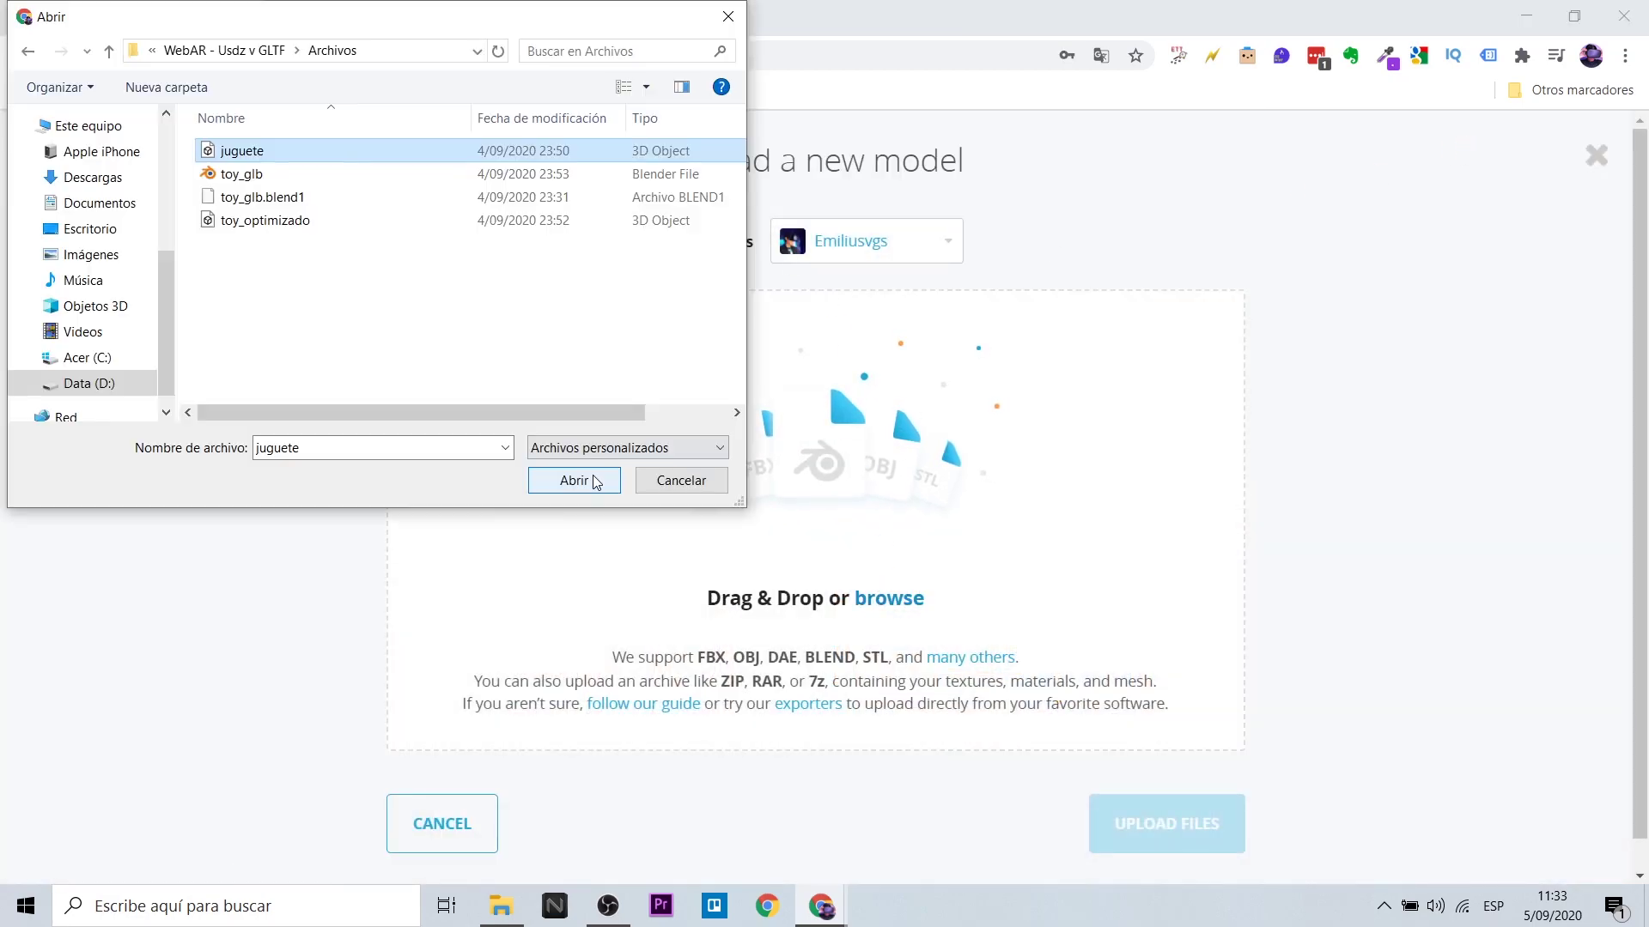
click(598, 473)
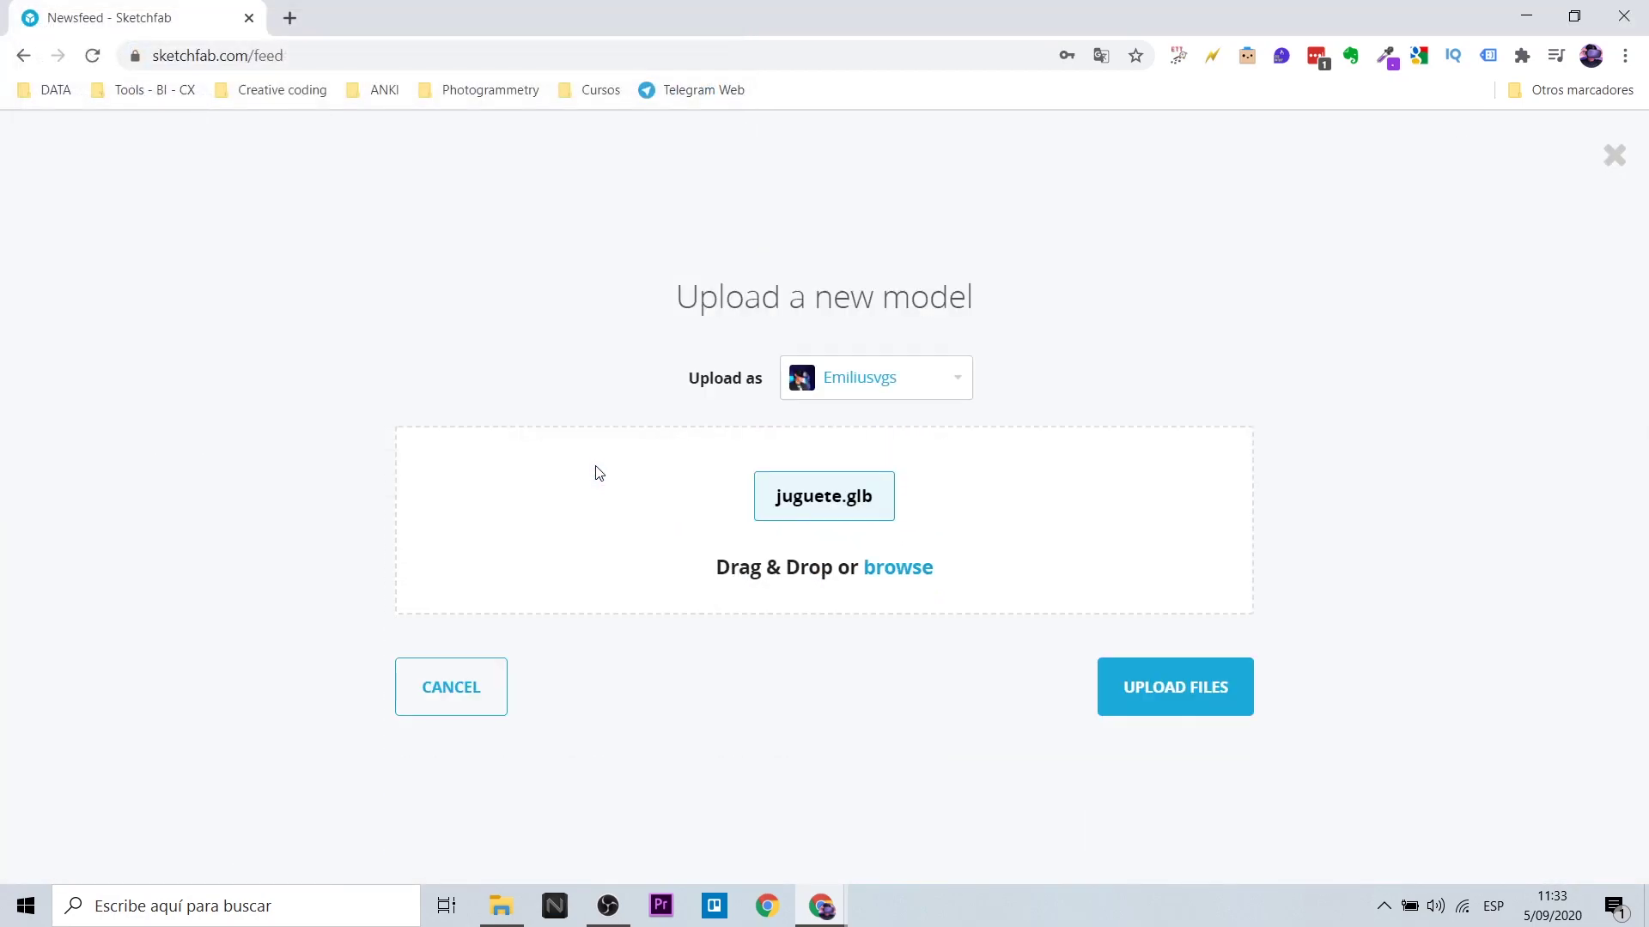
click(1133, 687)
Title the model 'Toy - USDZ - GLB' with description 'A little toy' and 'Example!'.
double_click(632, 270)
text(Toy - USDZ - GLB)
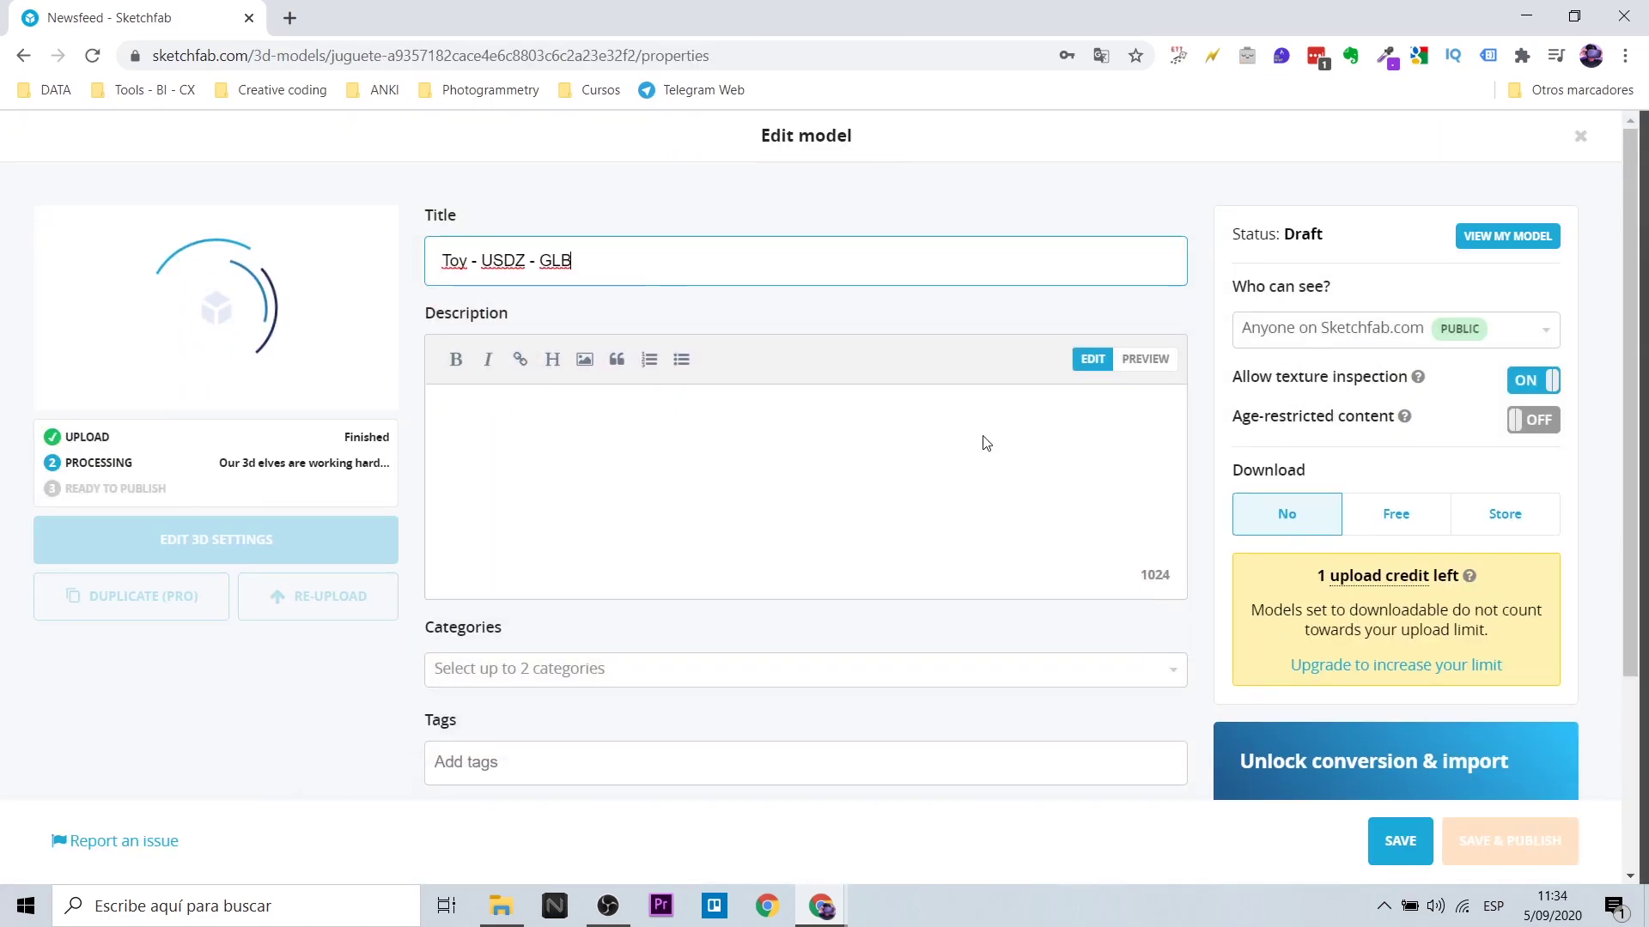
click(772, 429)
text(A little toy)
key(Return)
text(Example!)
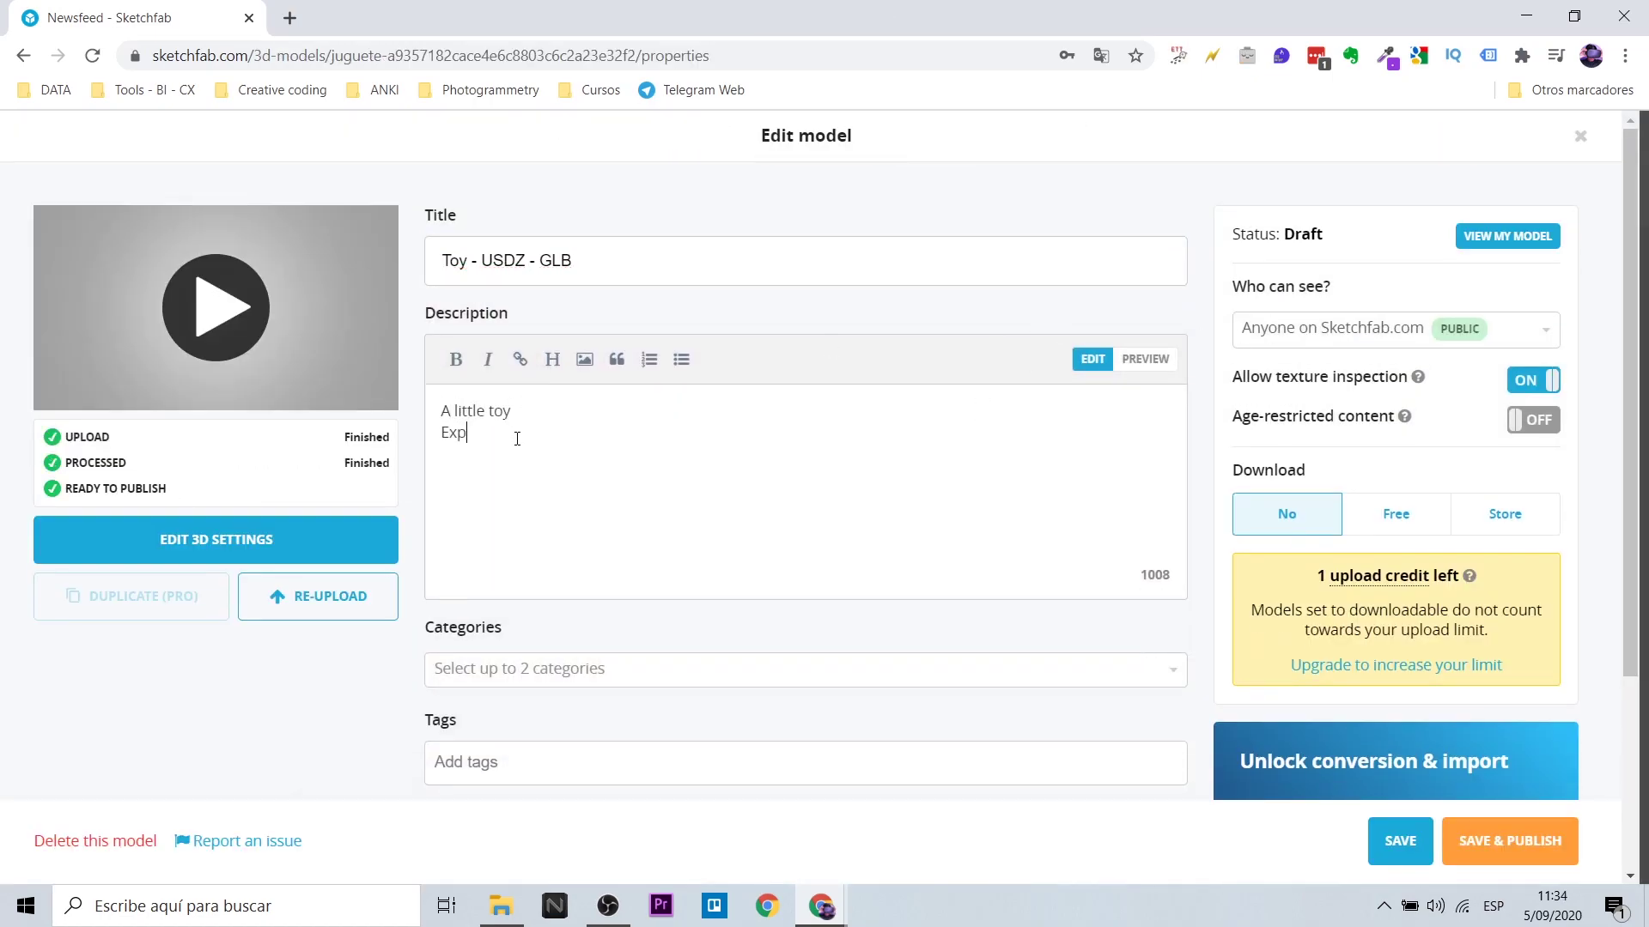
Choose a category and make the model freely downloadable.
click(764, 670)
scroll(765, 674, down, 3)
scroll(630, 696, down, 3)
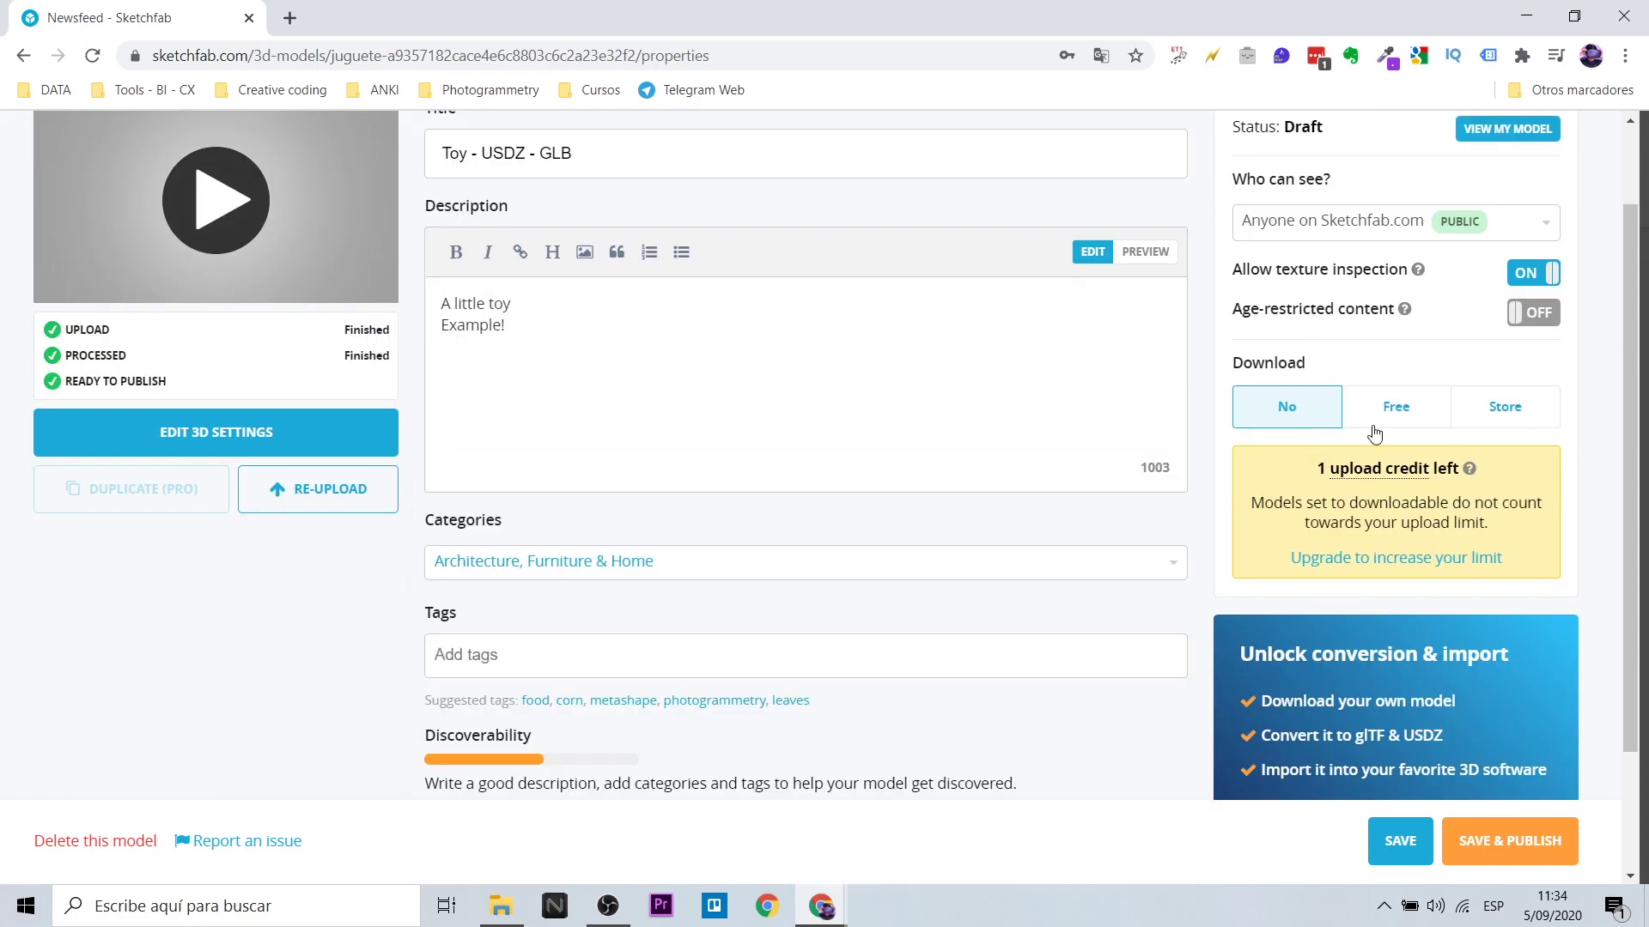
click(1395, 404)
scroll(1130, 514, down, 2)
scroll(1130, 513, up, 3)
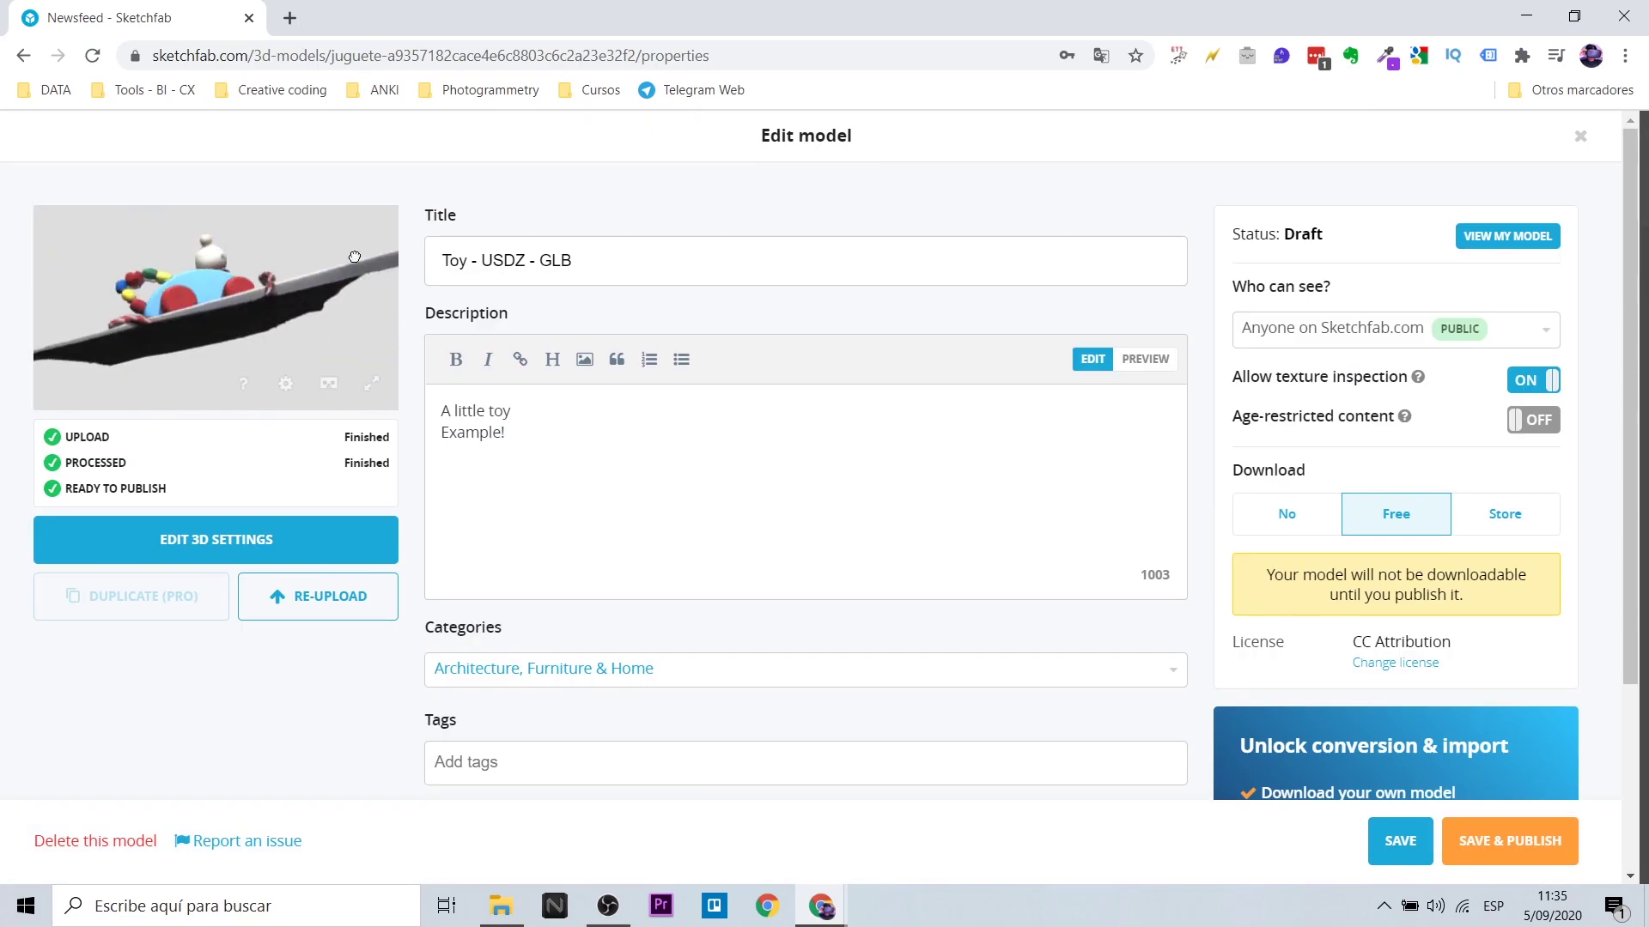
scroll(1204, 473, down, 1)
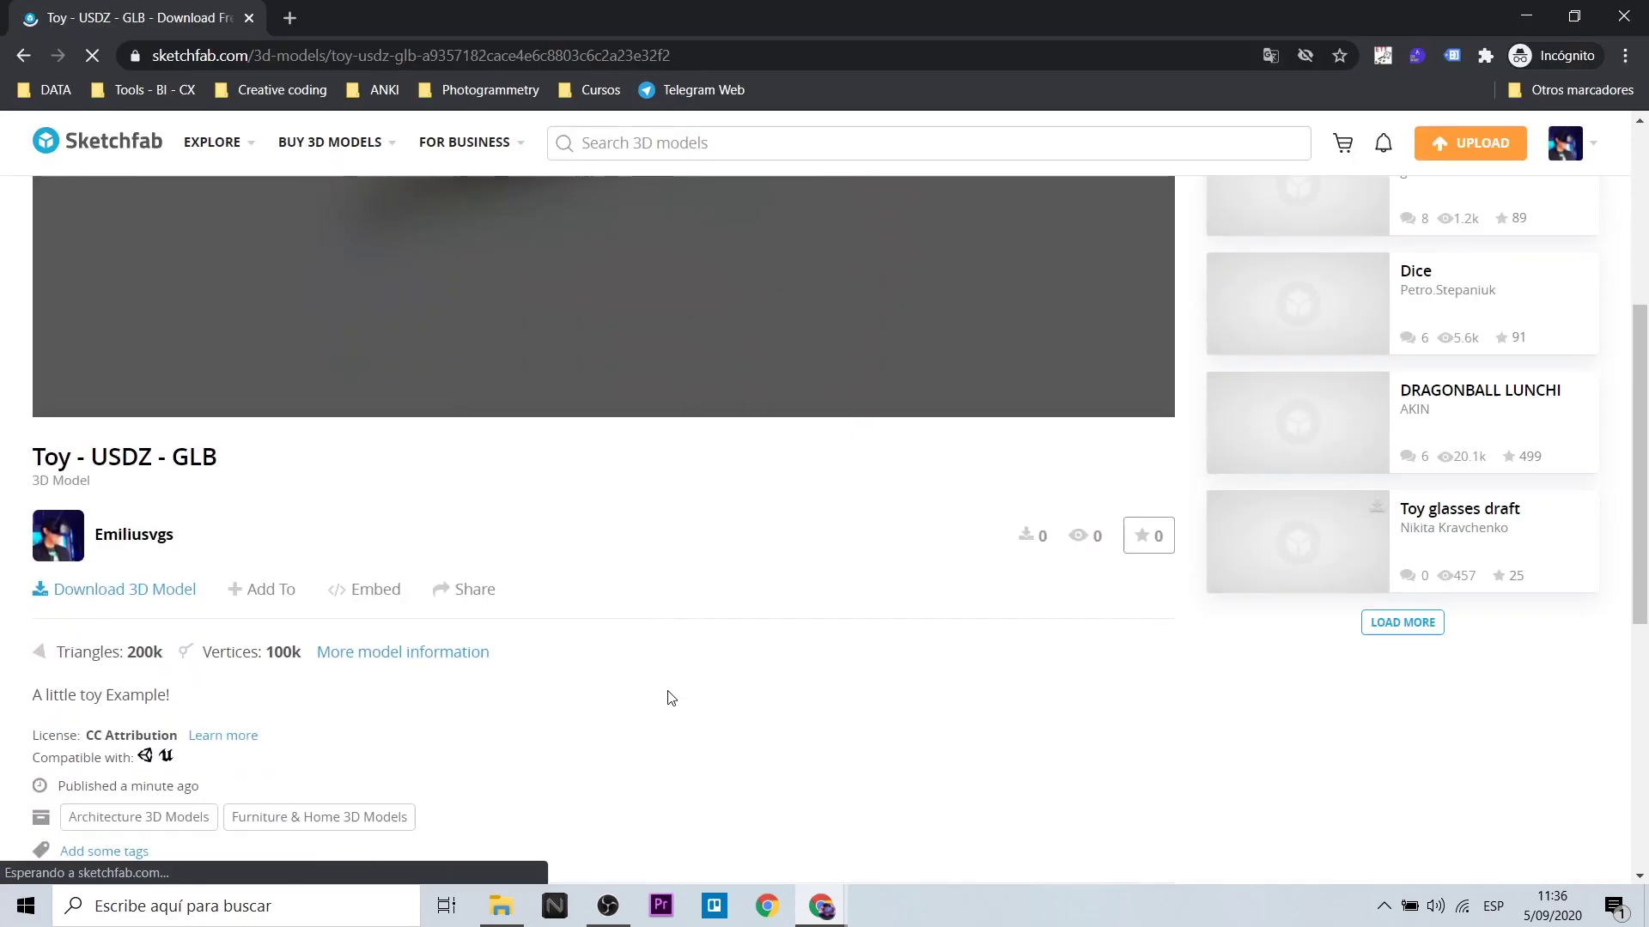
scroll(678, 687, down, 2)
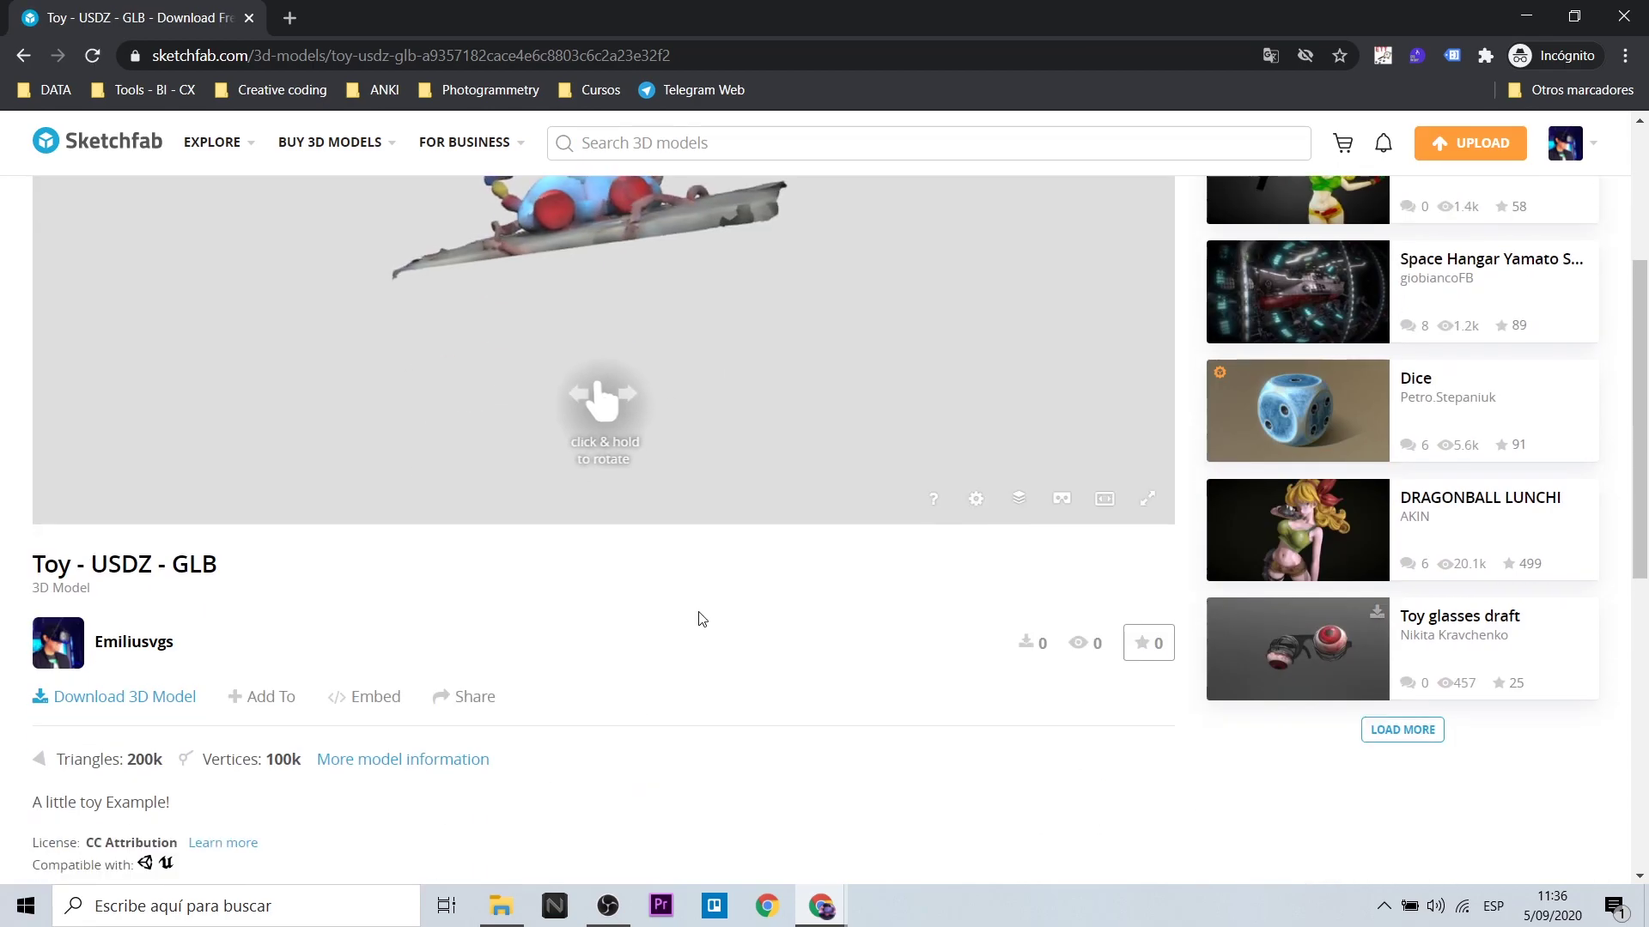
Download the model's USDZ augmented reality version and original glb file.
click(162, 698)
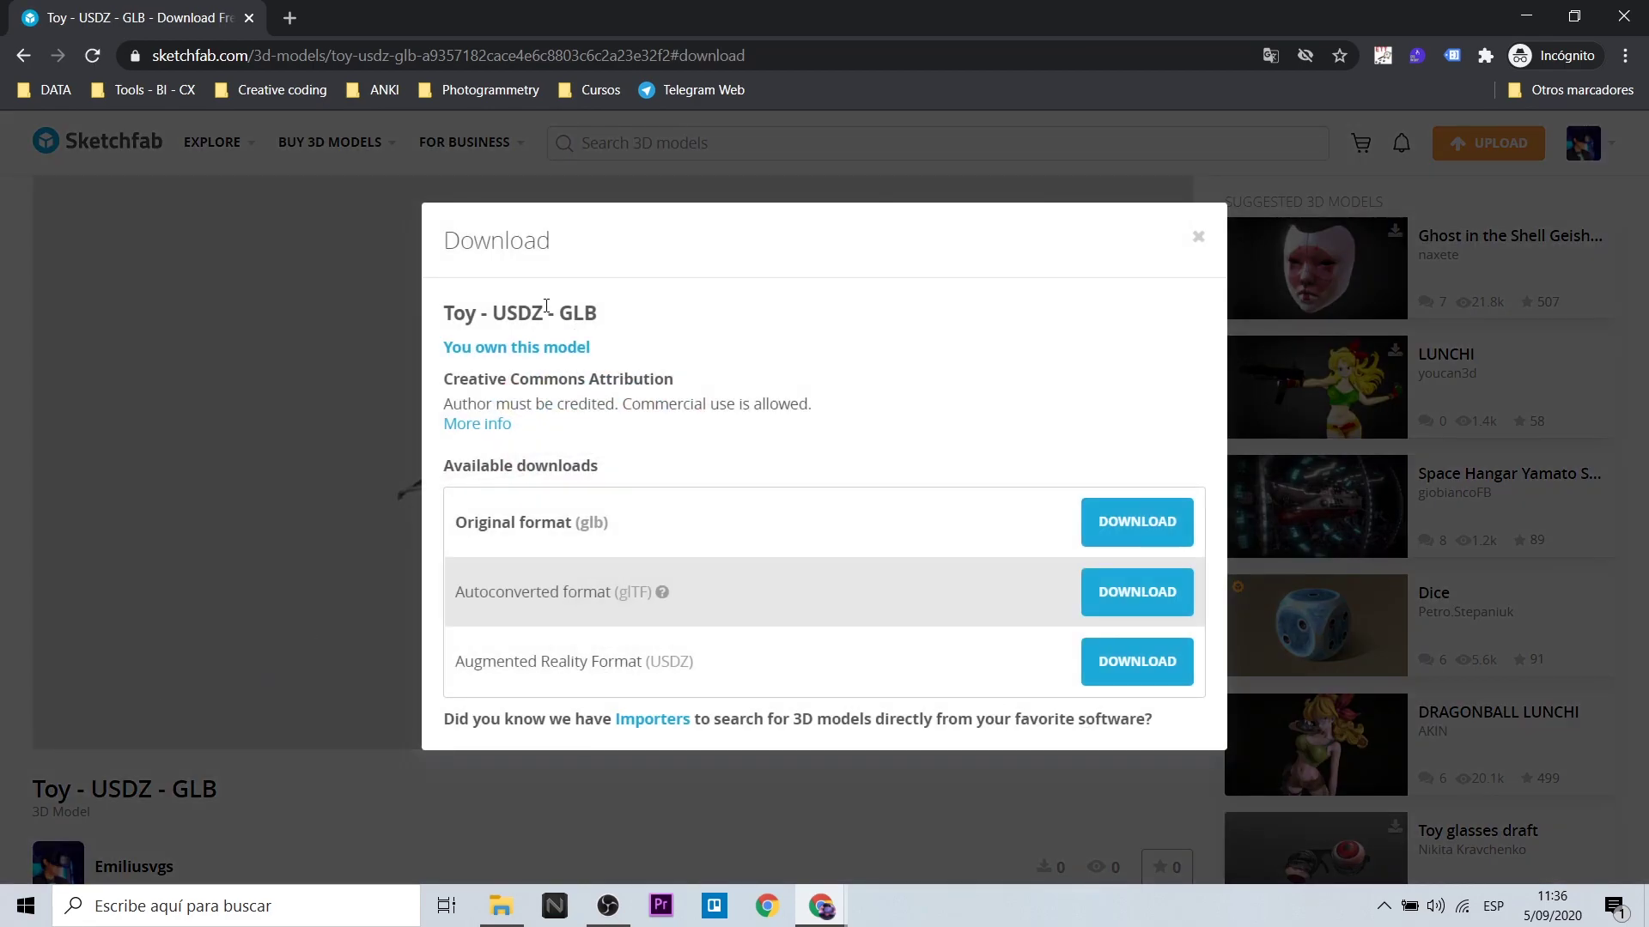
click(1120, 660)
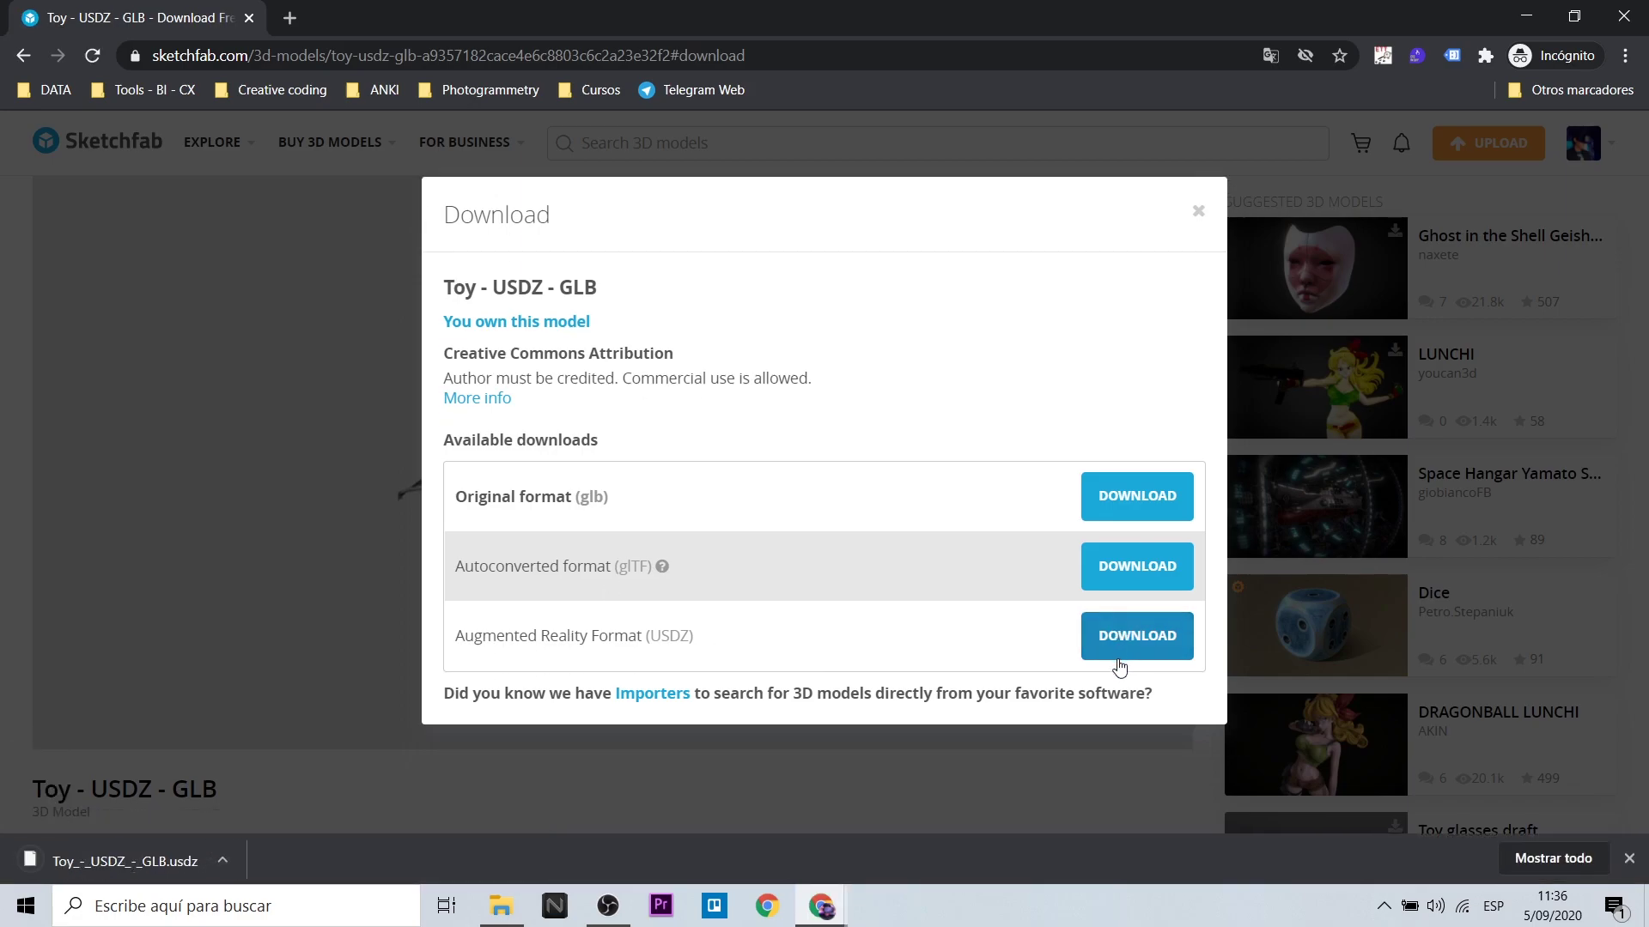
click(1160, 506)
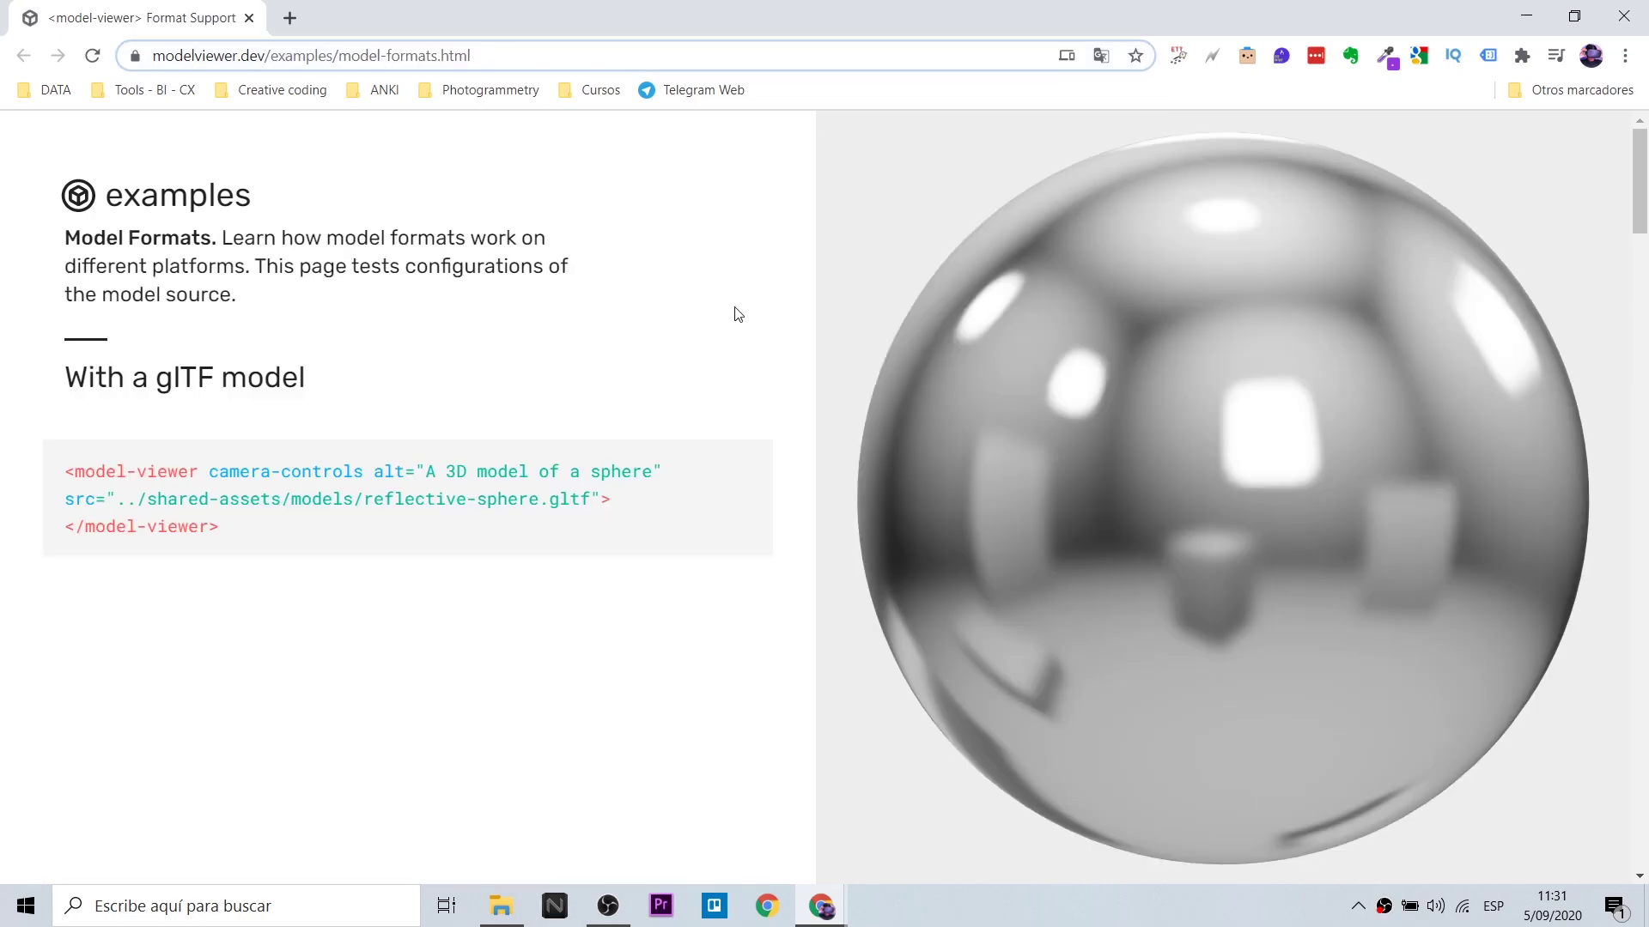
scroll(740, 416, down, 3)
scroll(747, 446, down, 6)
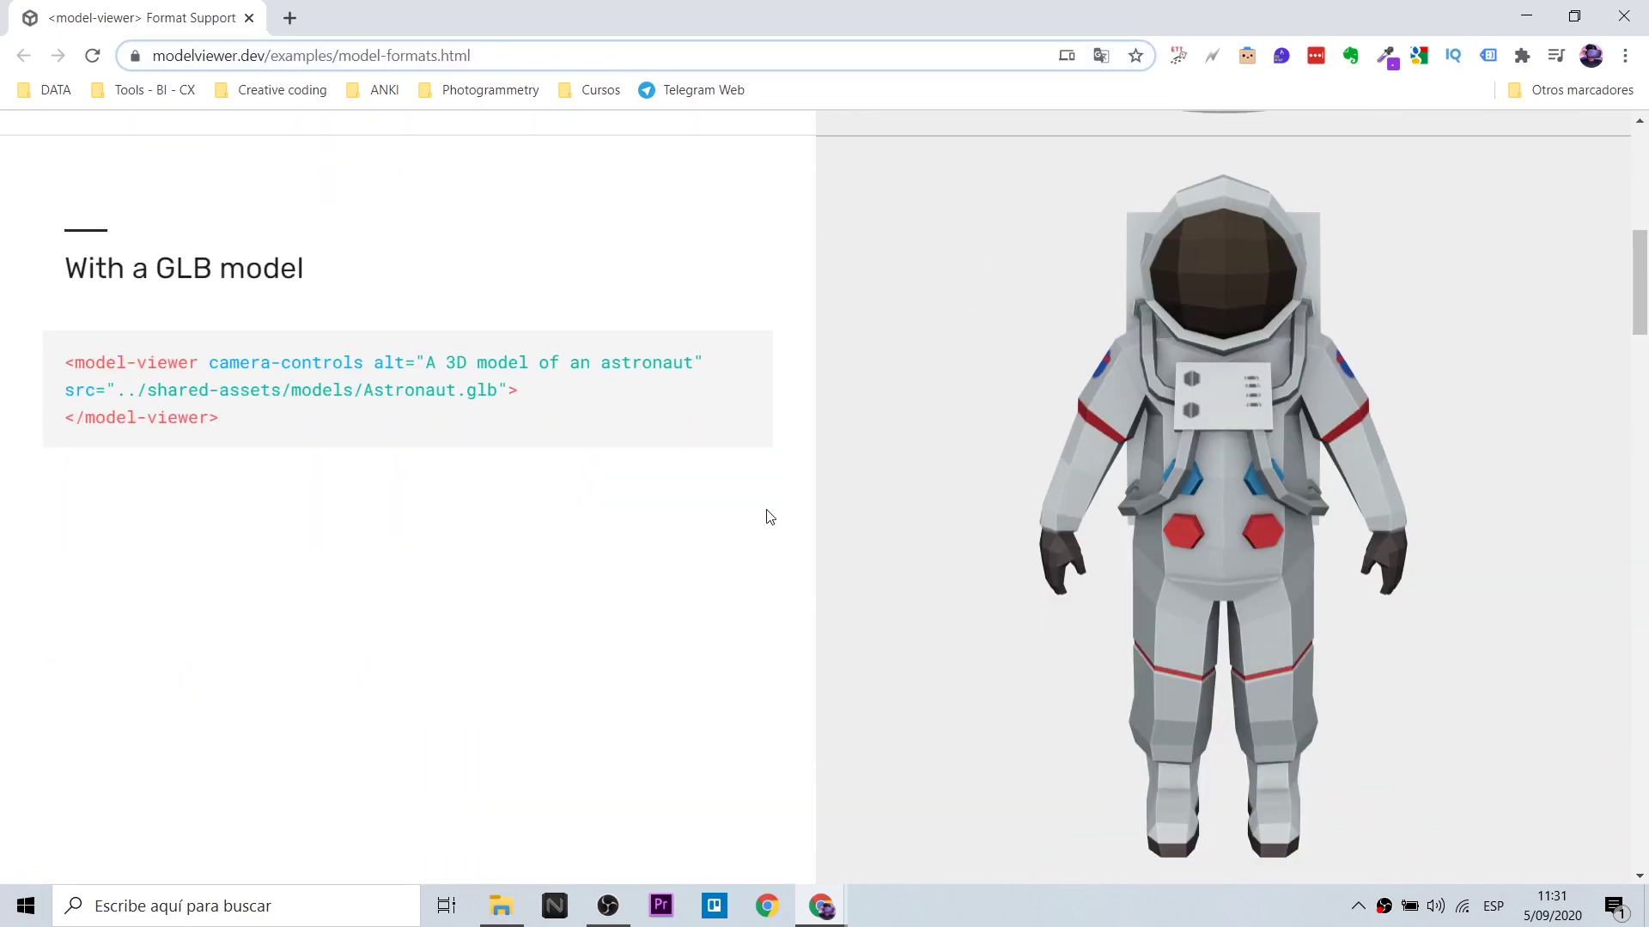
scroll(769, 516, down, 8)
scroll(755, 507, down, 3)
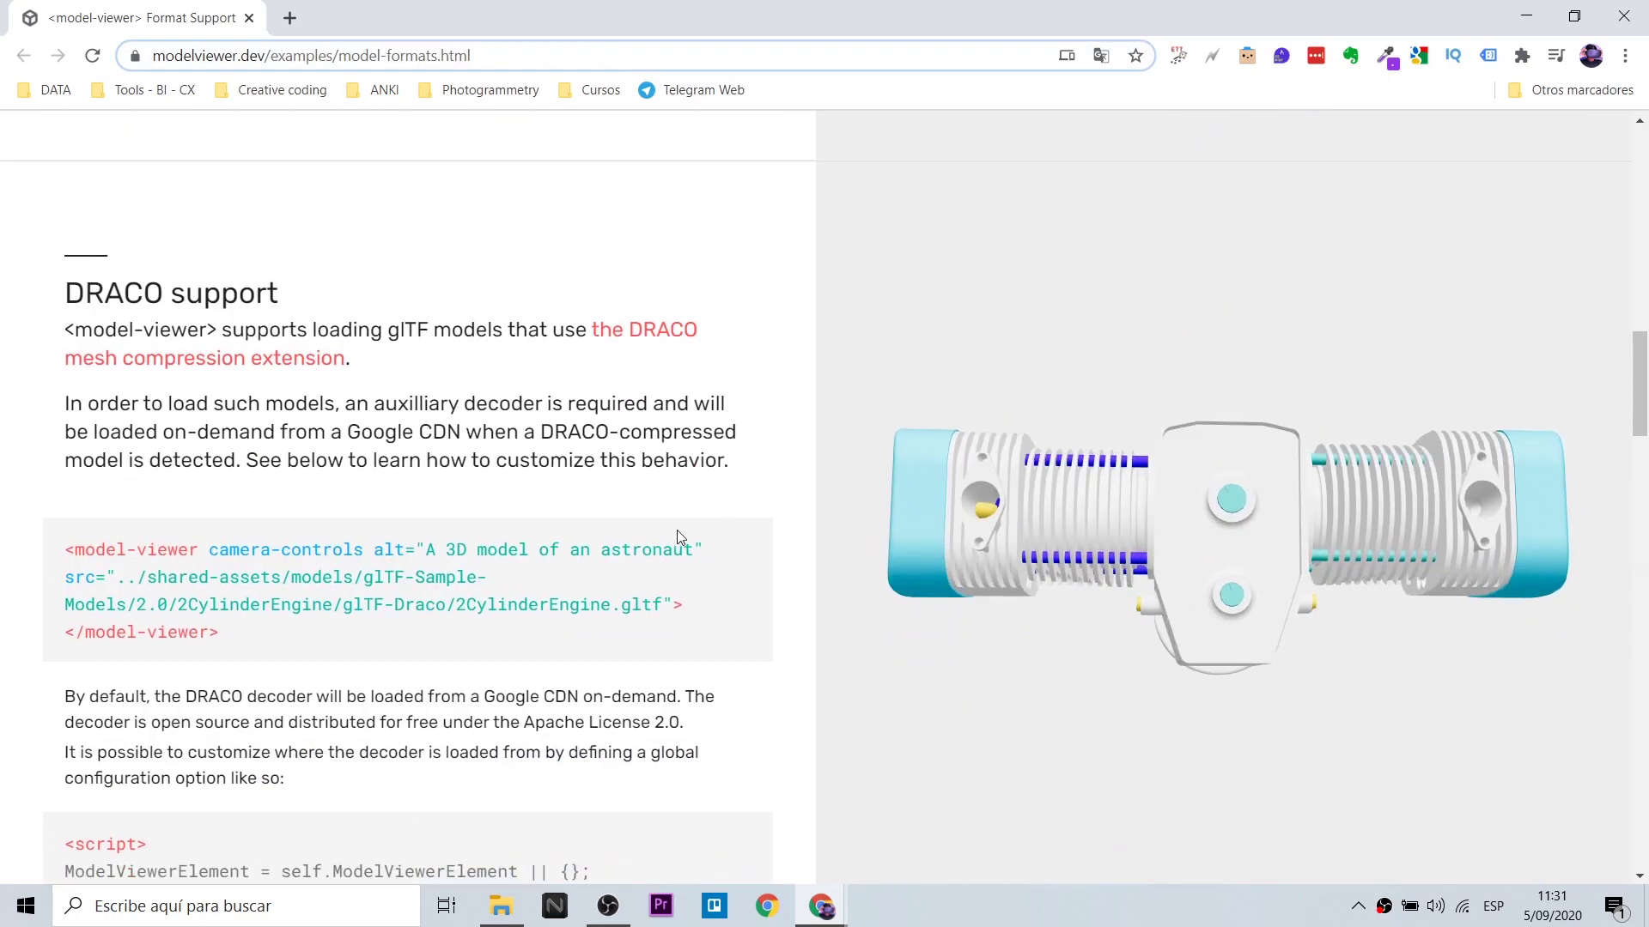
scroll(679, 533, down, 7)
scroll(680, 528, down, 5)
scroll(682, 528, down, 4)
scroll(686, 533, up, 1)
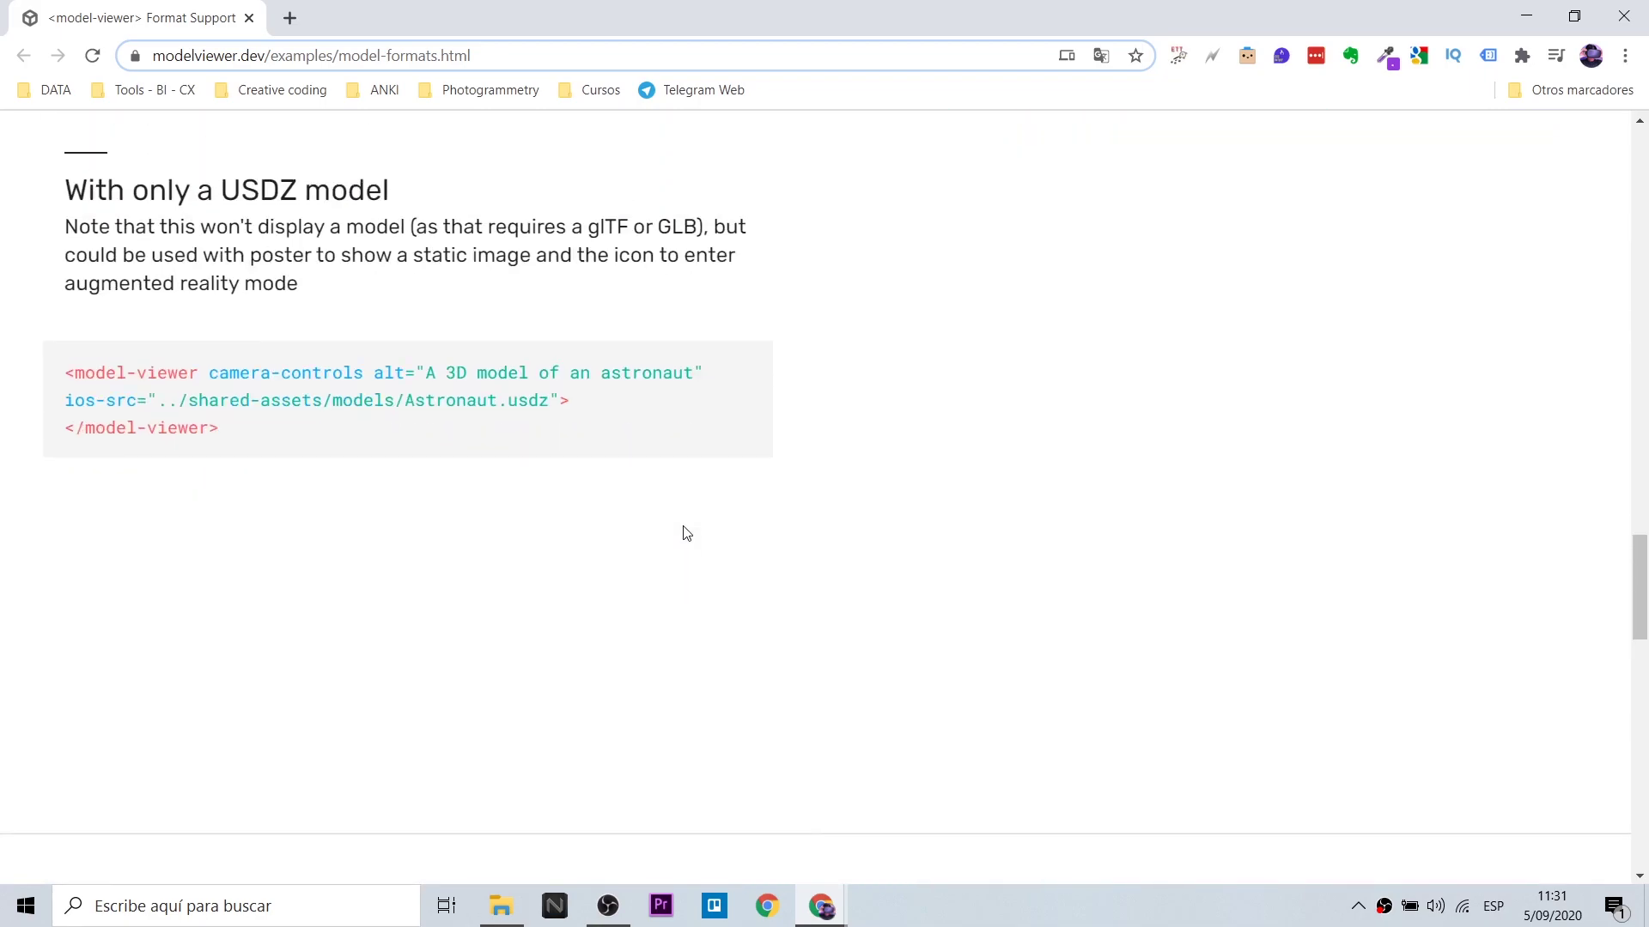
scroll(686, 533, down, 6)
scroll(478, 471, down, 6)
scroll(508, 400, up, 14)
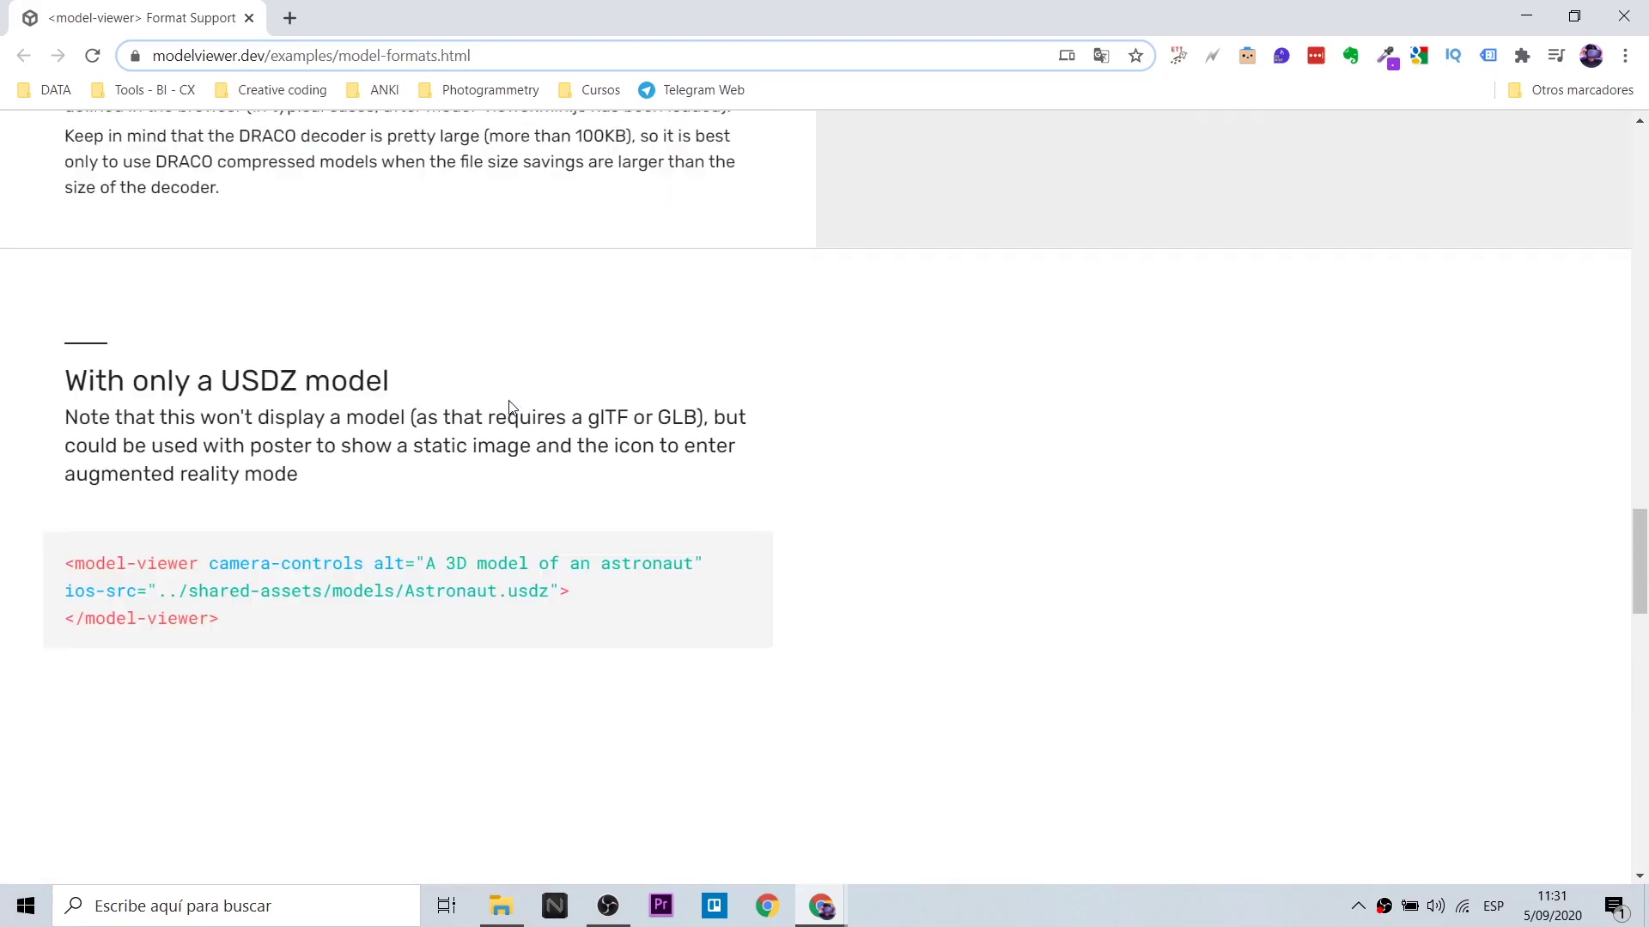
scroll(509, 404, up, 2)
scroll(508, 404, down, 4)
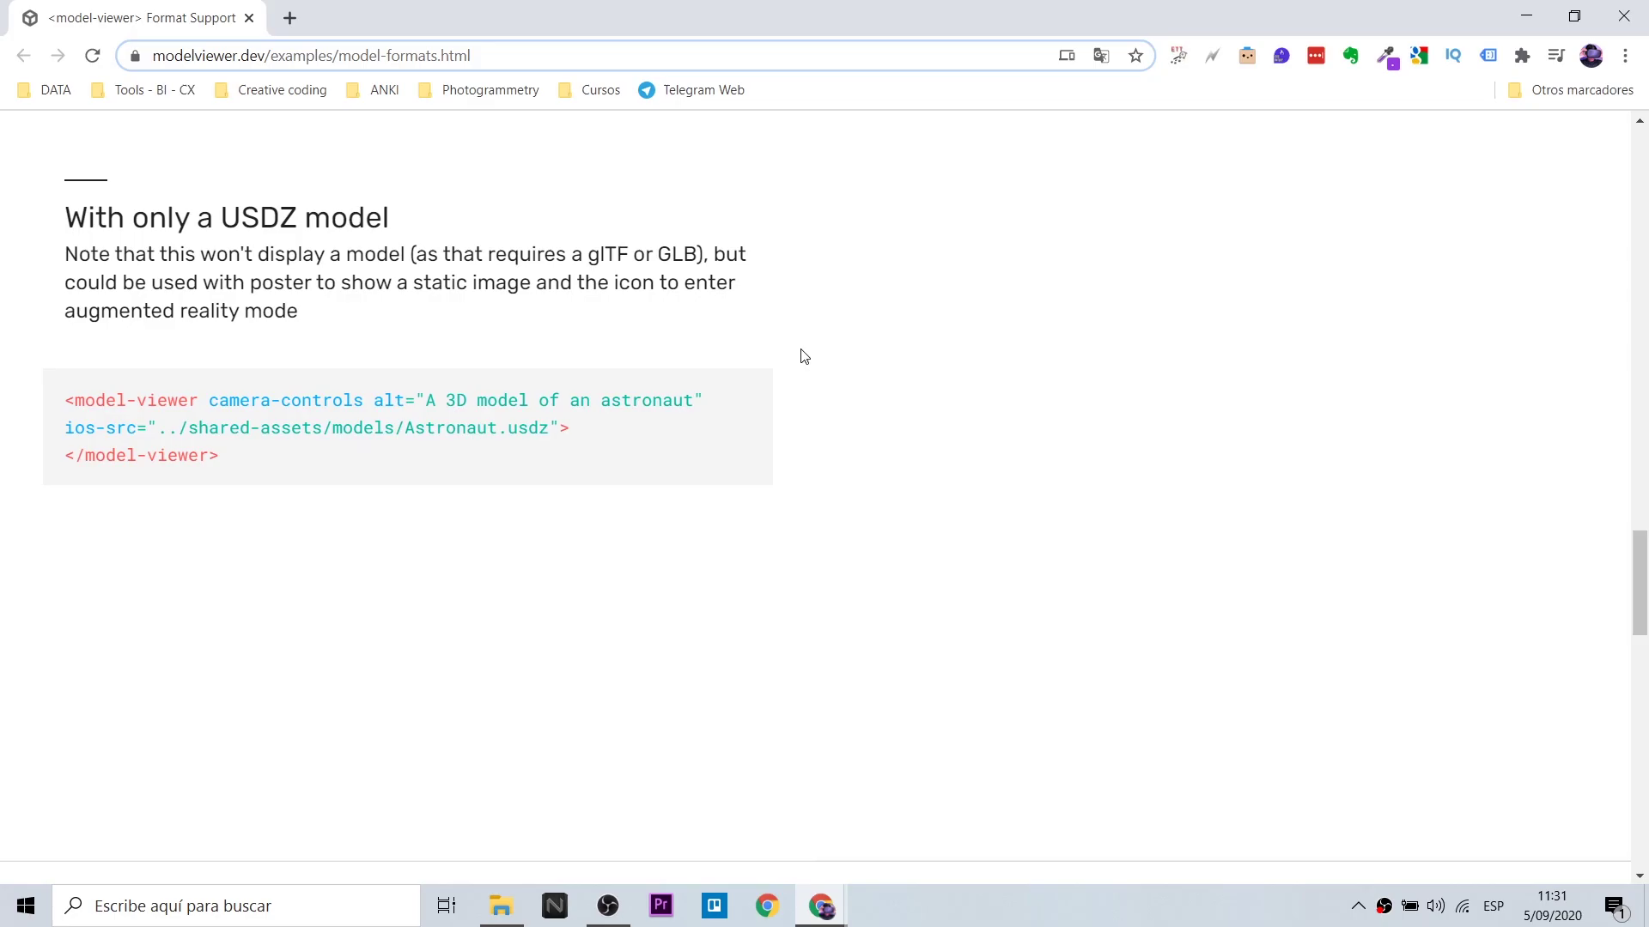
scroll(804, 357, up, 10)
scroll(804, 356, up, 5)
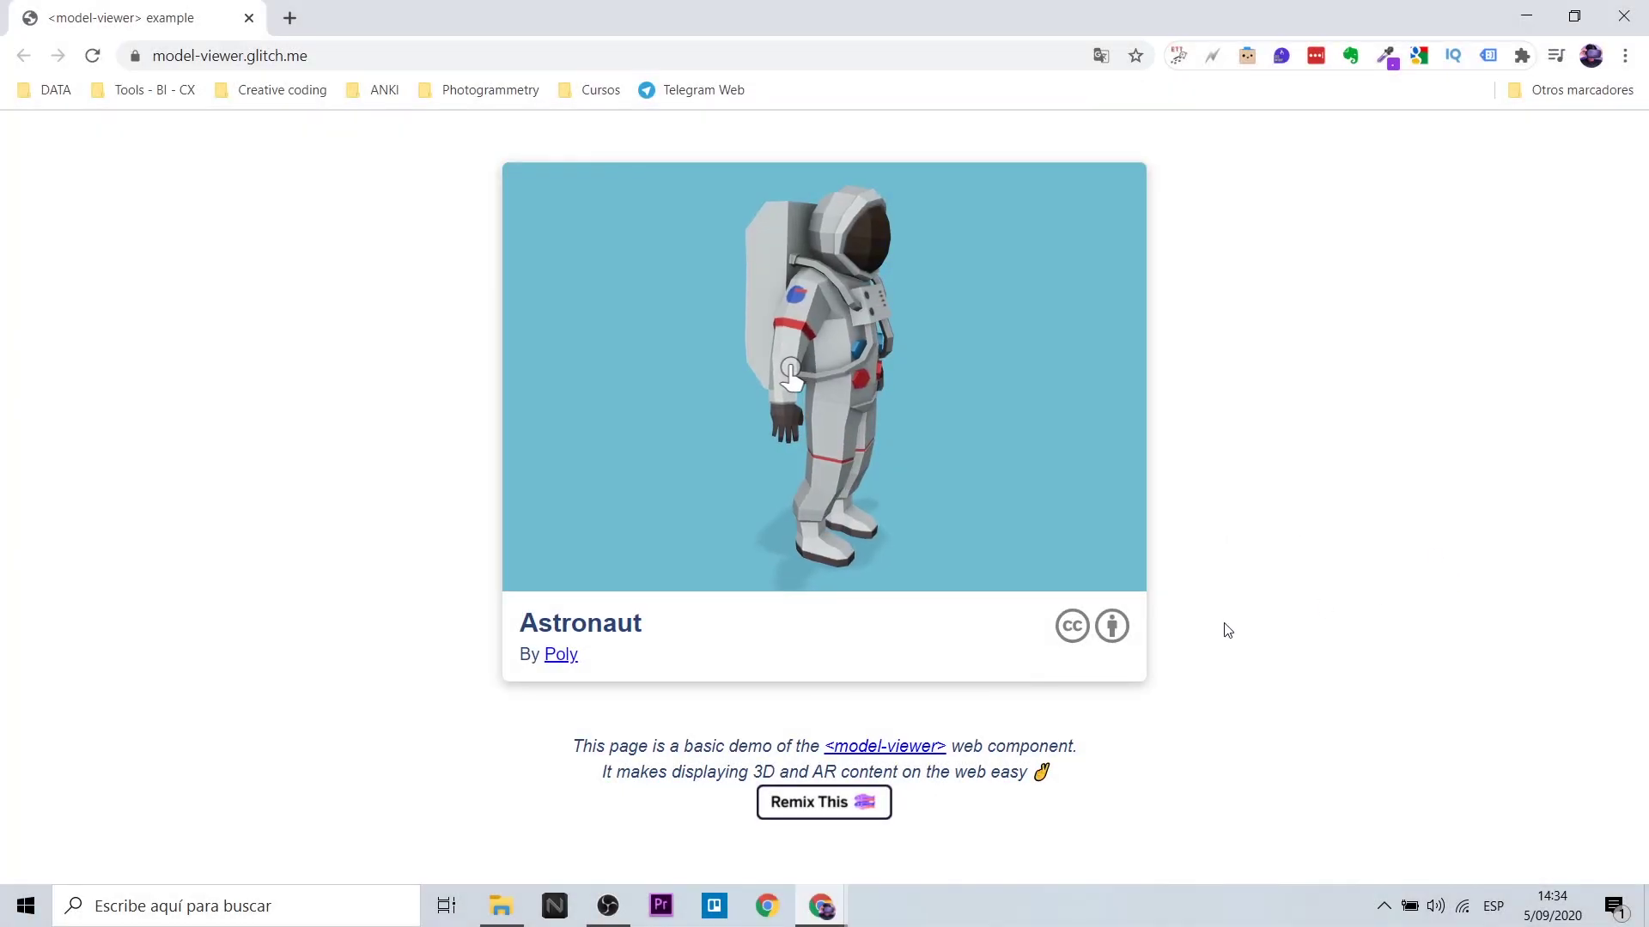
Remix the model-viewer demo and upload the toy model files as project assets.
click(811, 801)
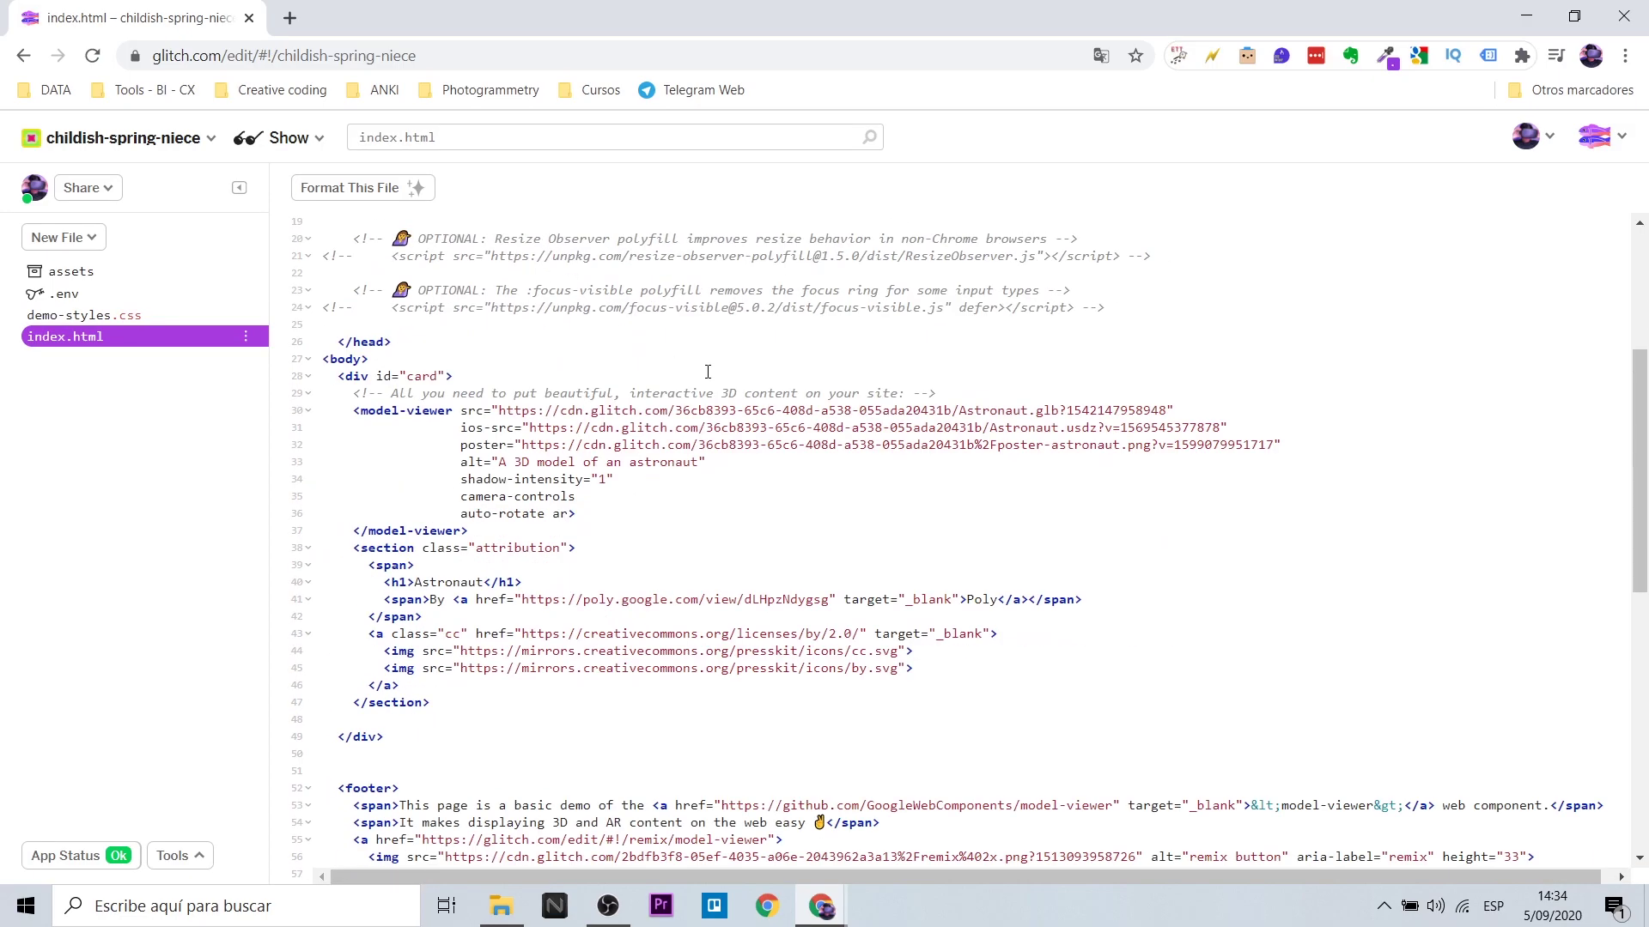
scroll(831, 378, down, 2)
click(72, 271)
click(343, 187)
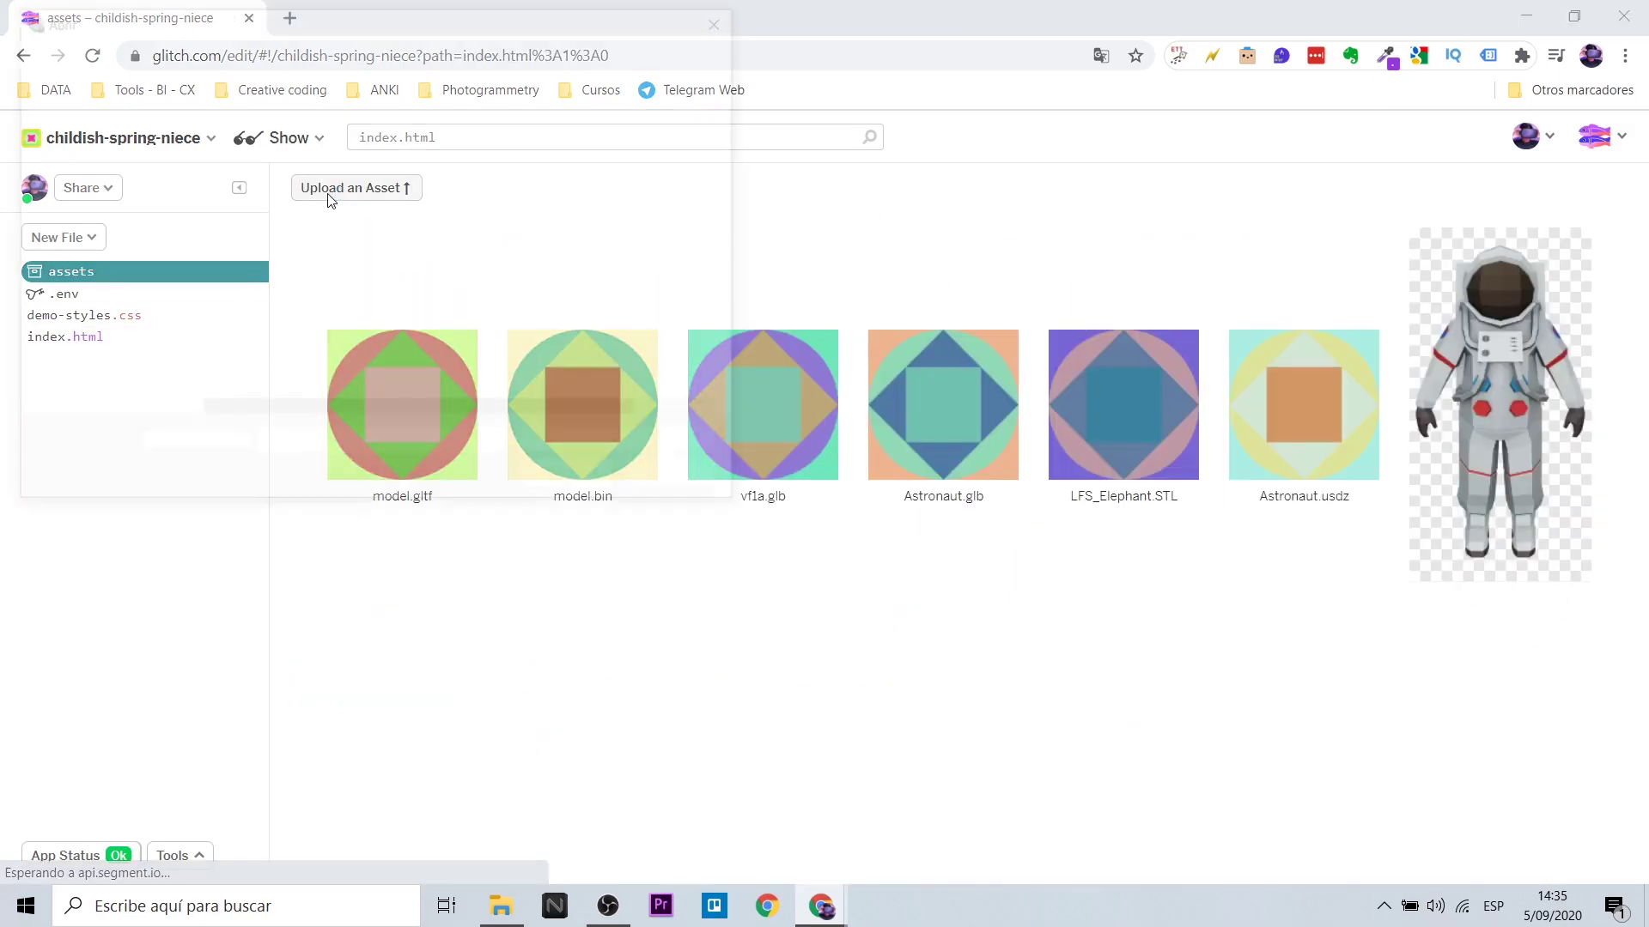
click(564, 482)
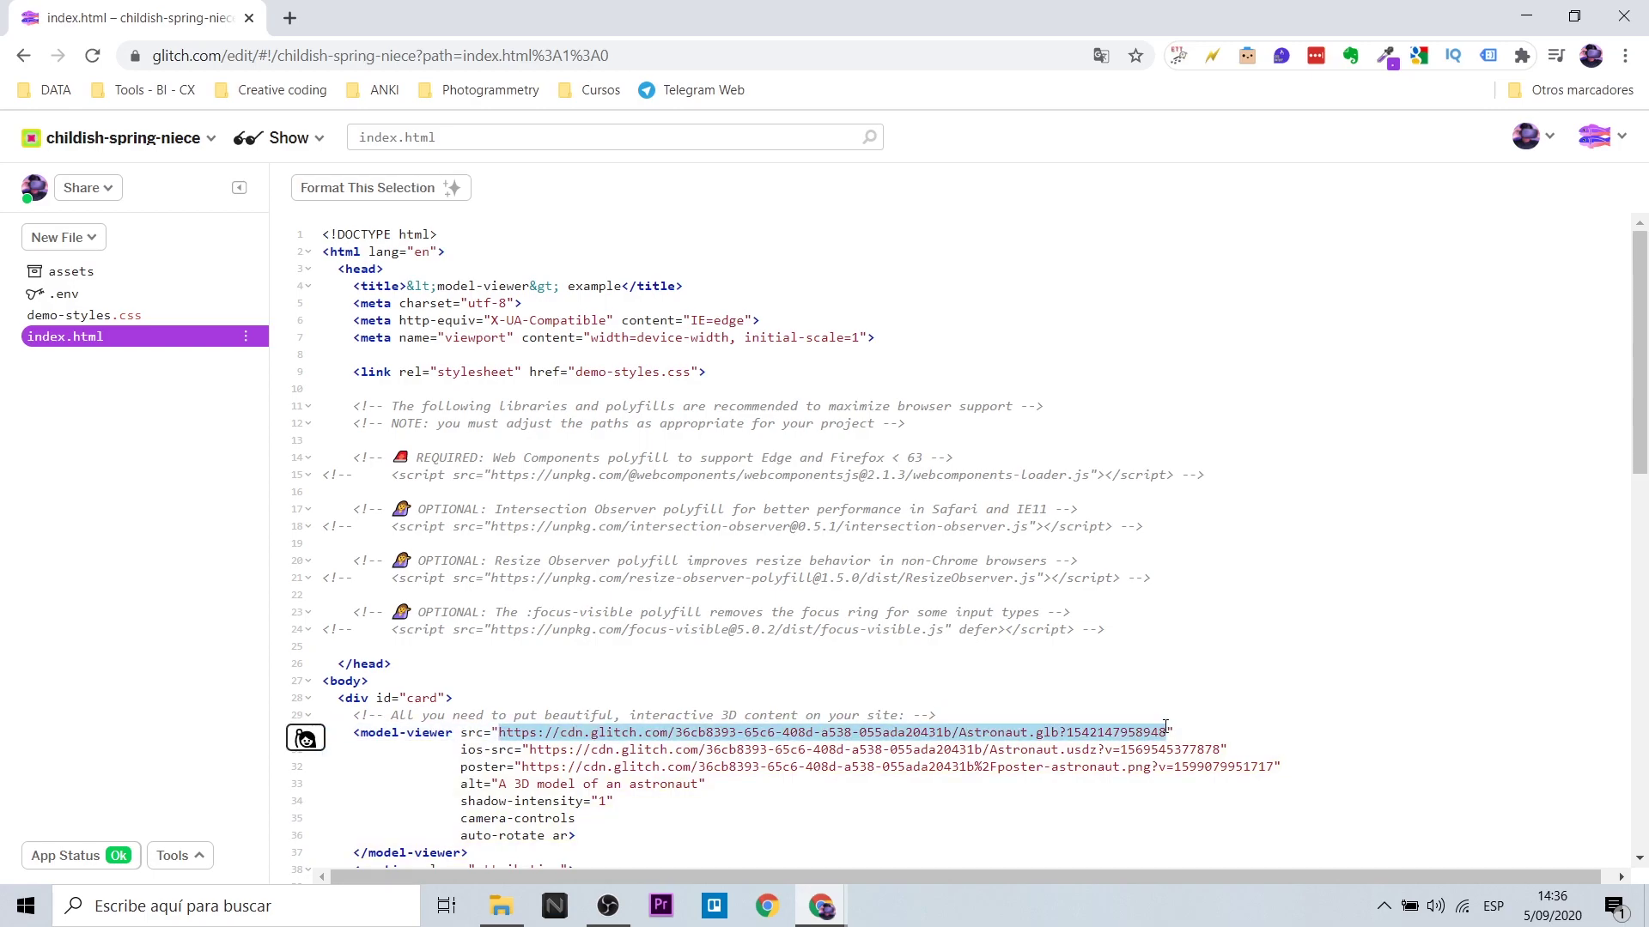
Point src at the toy GLB, ios-src at the toy USDZ, and change the alt text to toy.
key(ctrl+v)
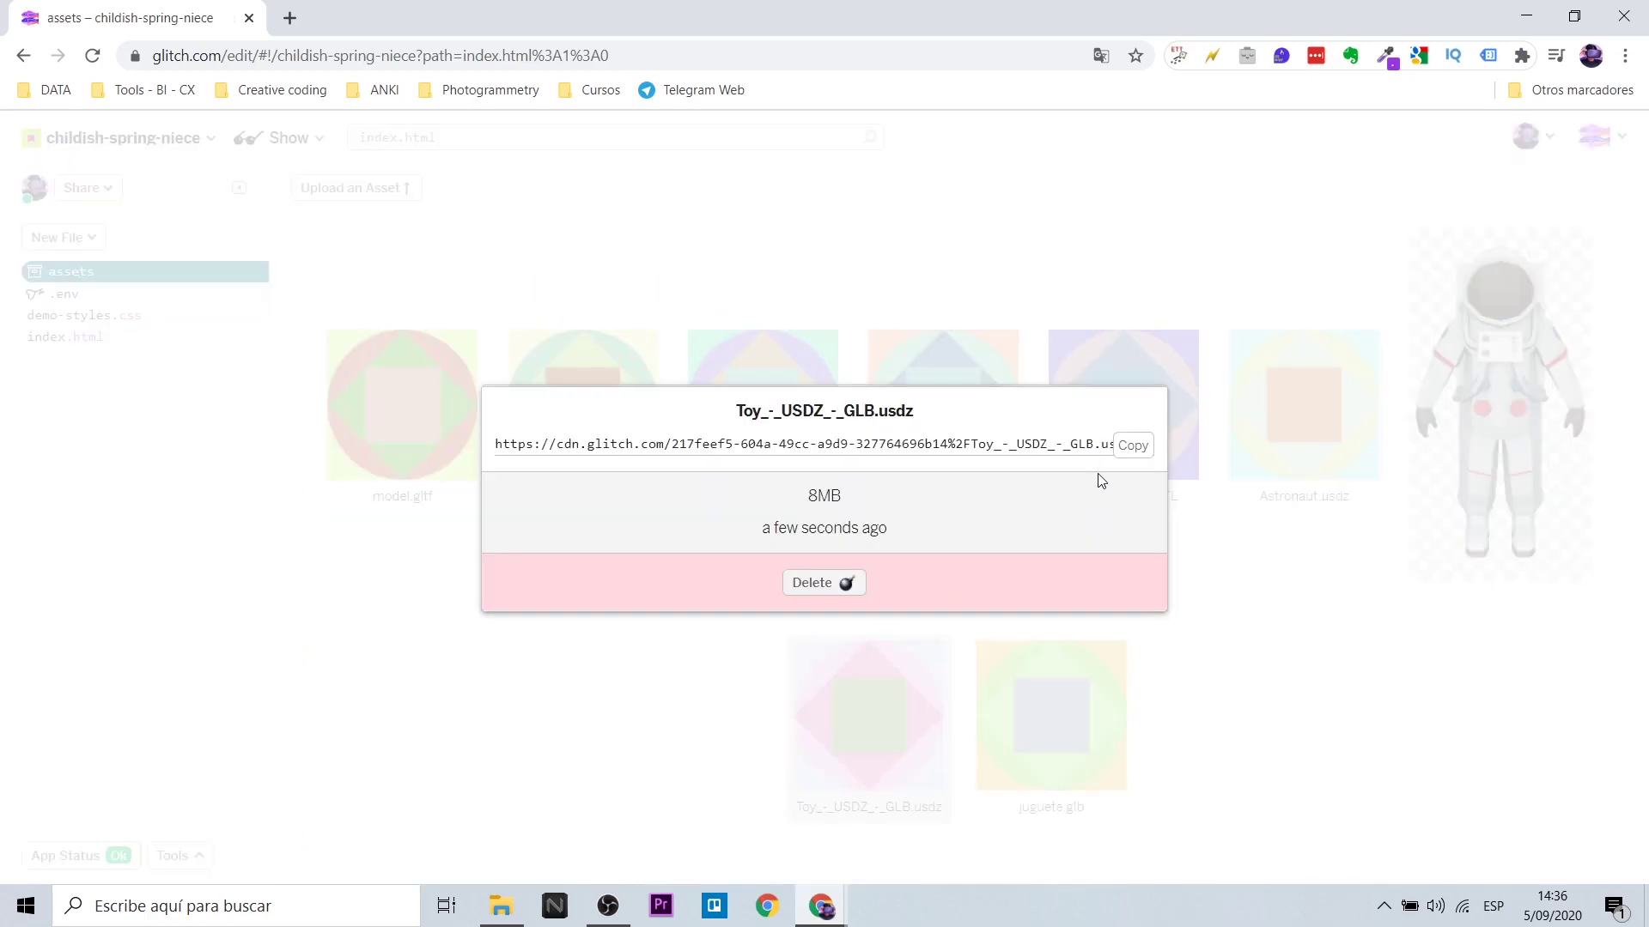
click(1132, 445)
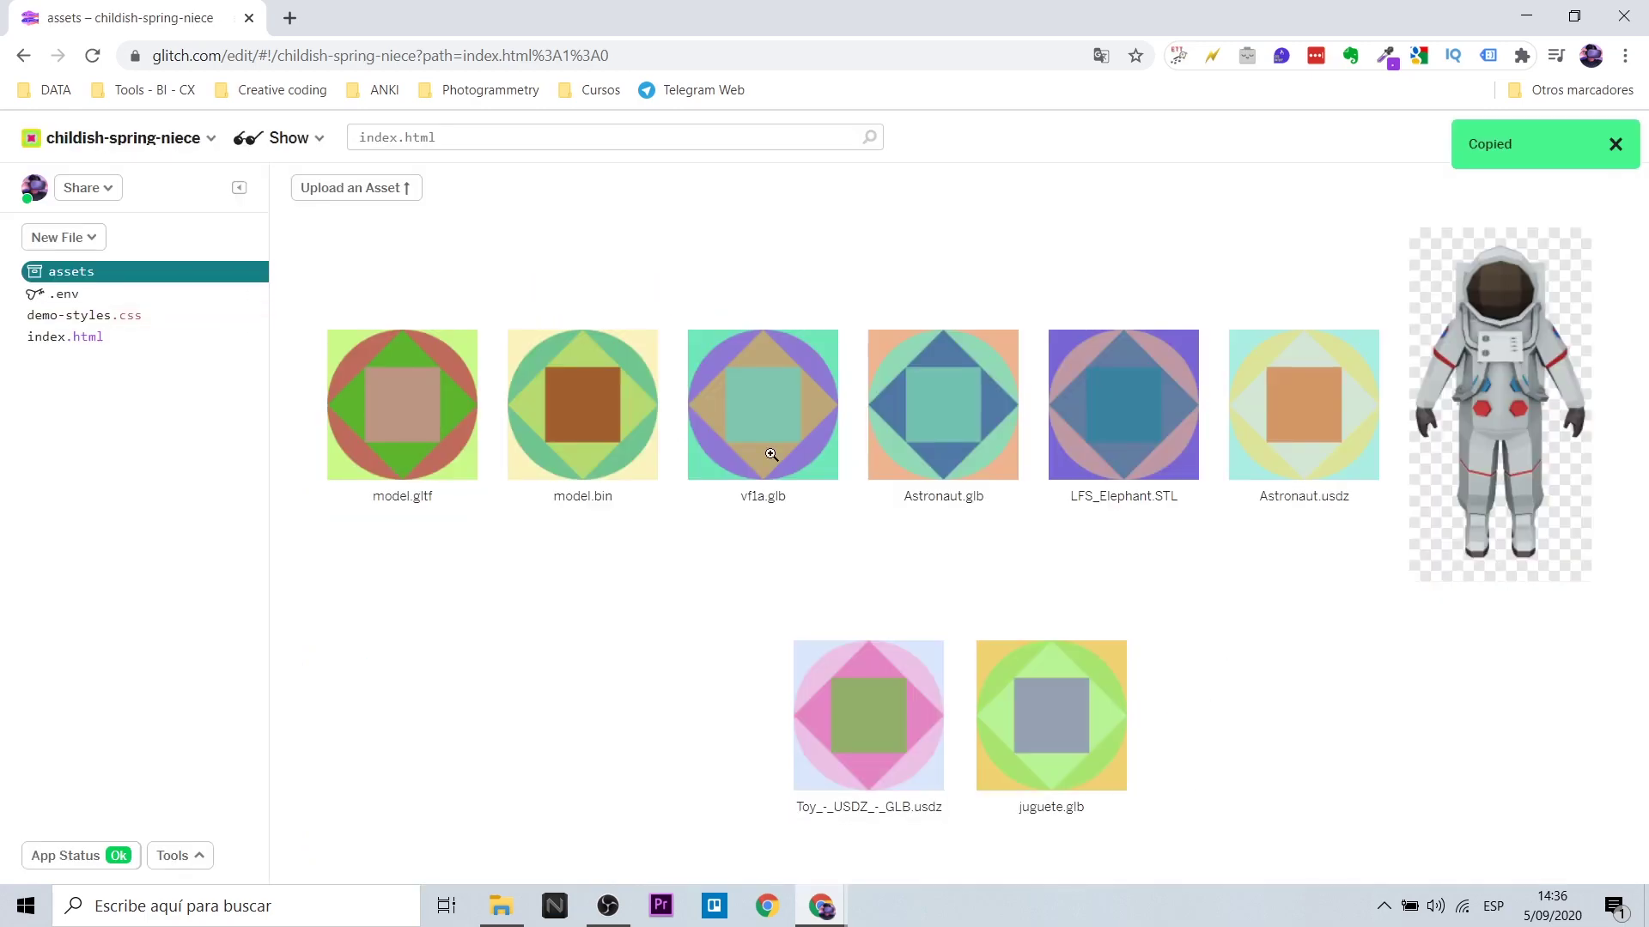
click(65, 336)
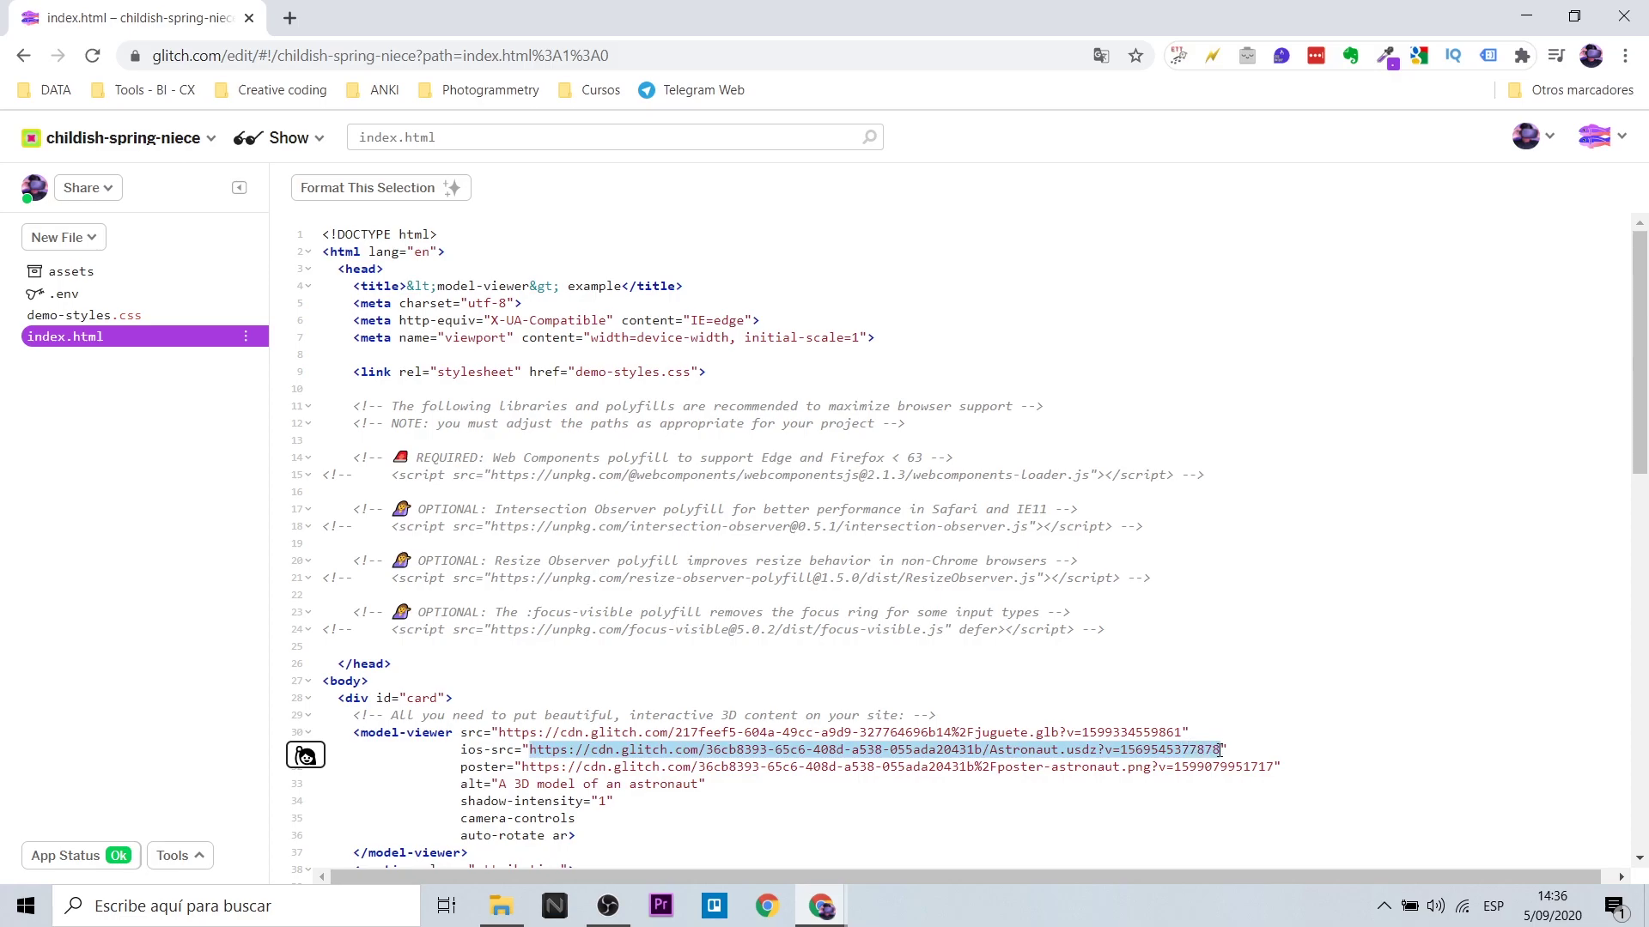
key(ctrl+v)
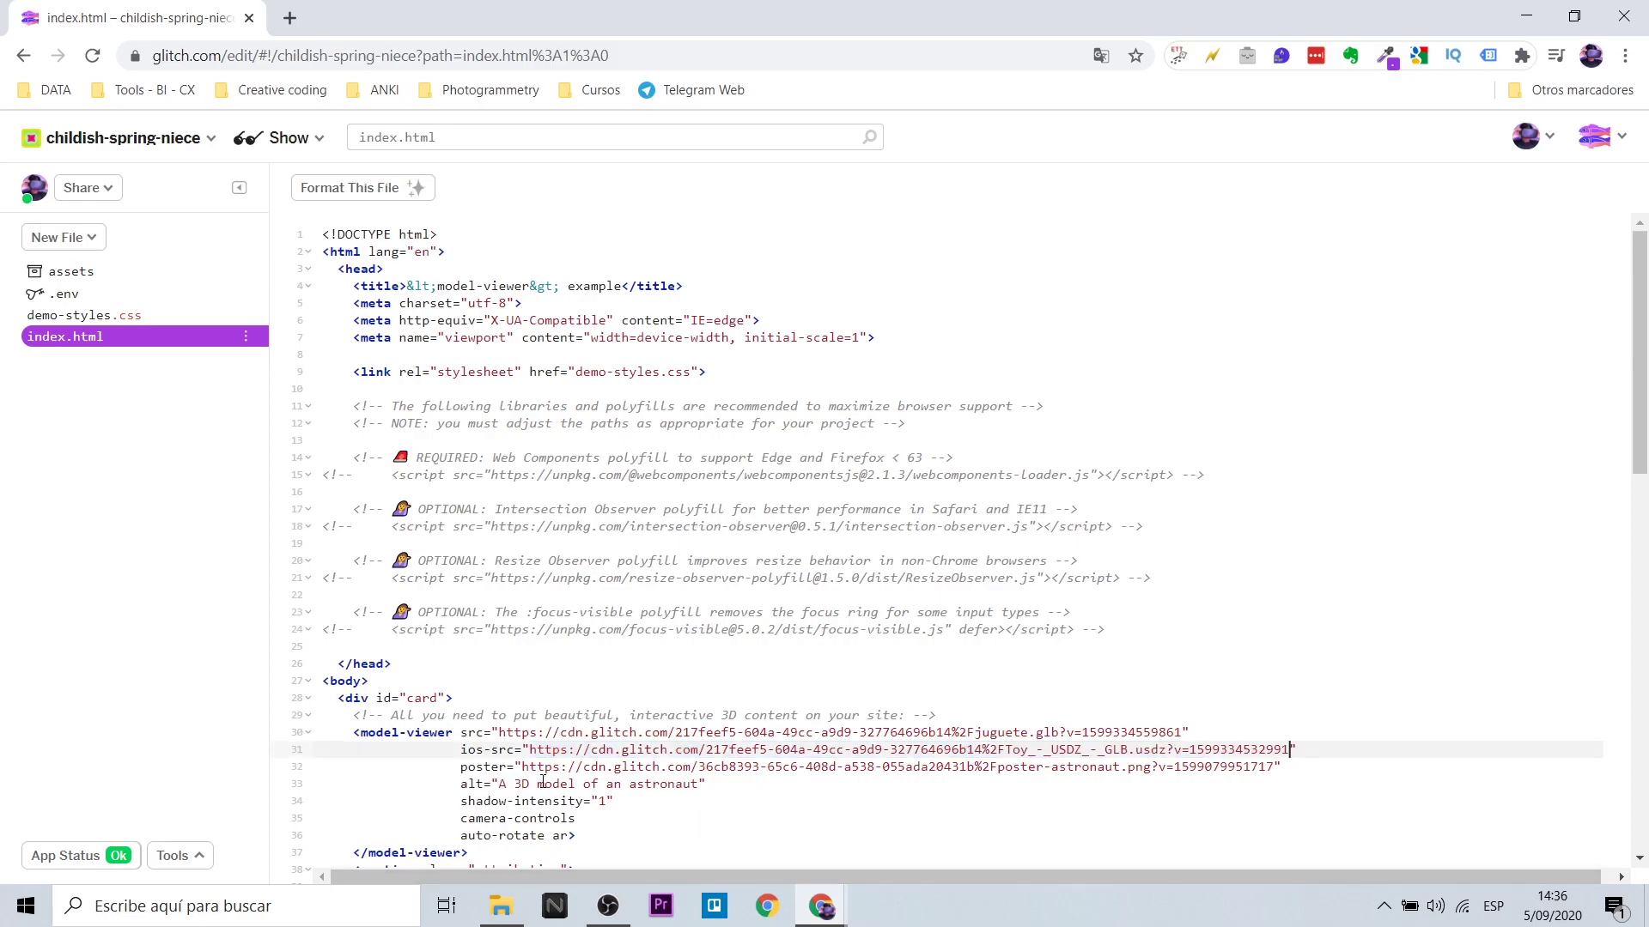
drag(538, 783, 700, 784)
text(toy)
Upload the toy image as an asset and use its URL as the poster.
click(113, 272)
click(300, 206)
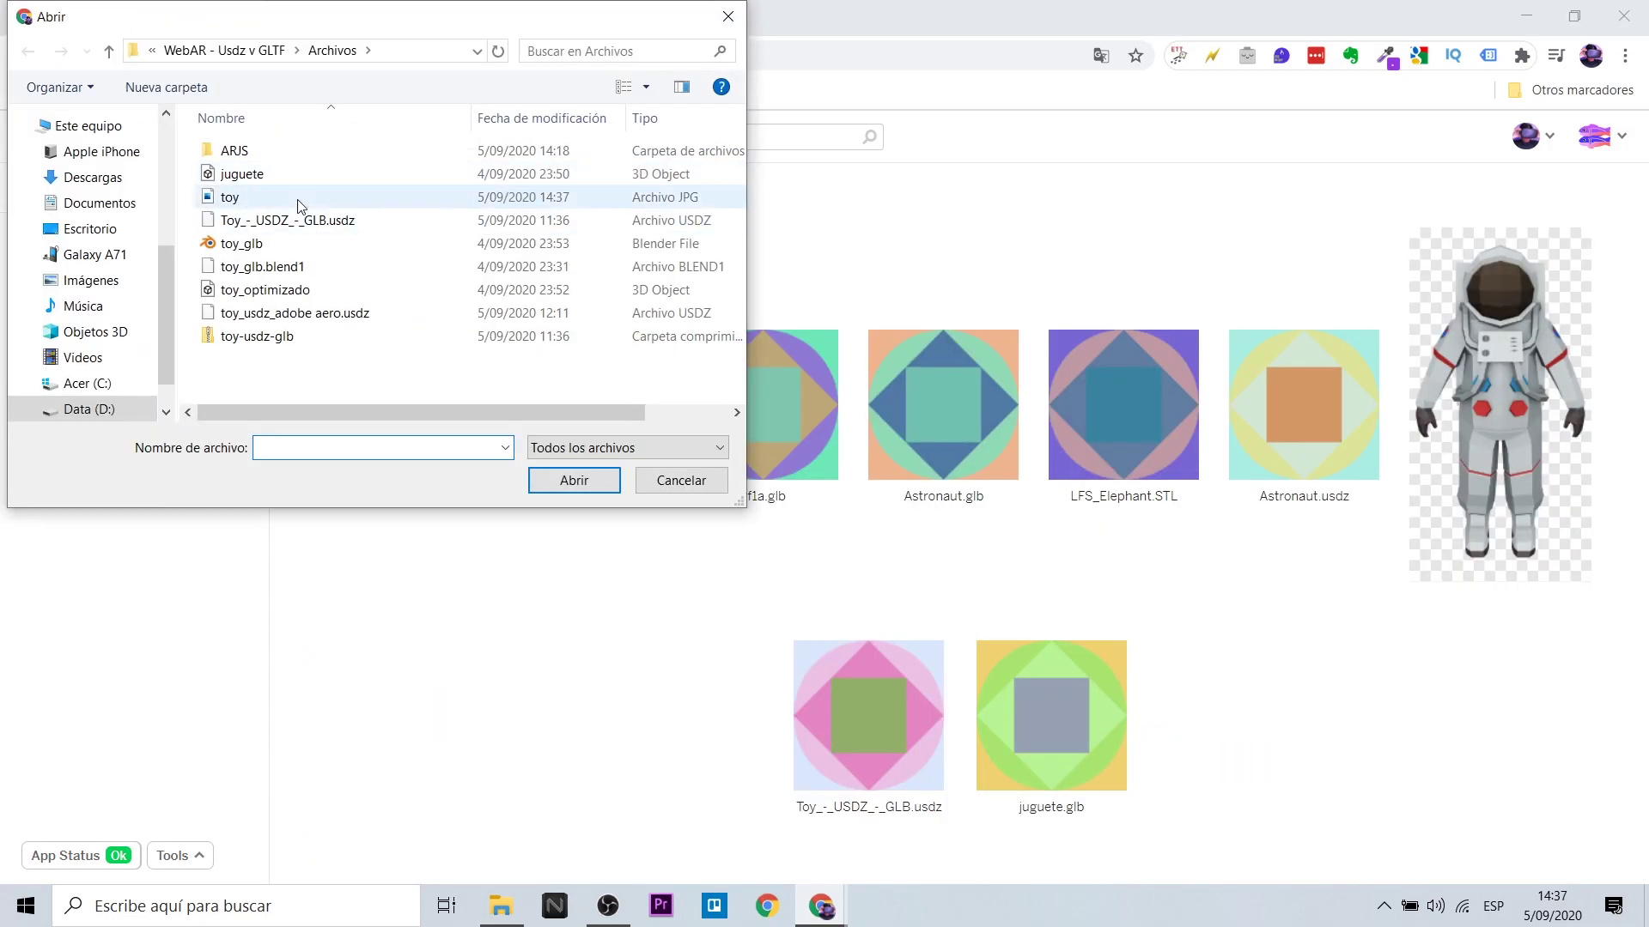
double_click(300, 206)
click(1131, 445)
drag(521, 767, 1177, 766)
key(ctrl+v)
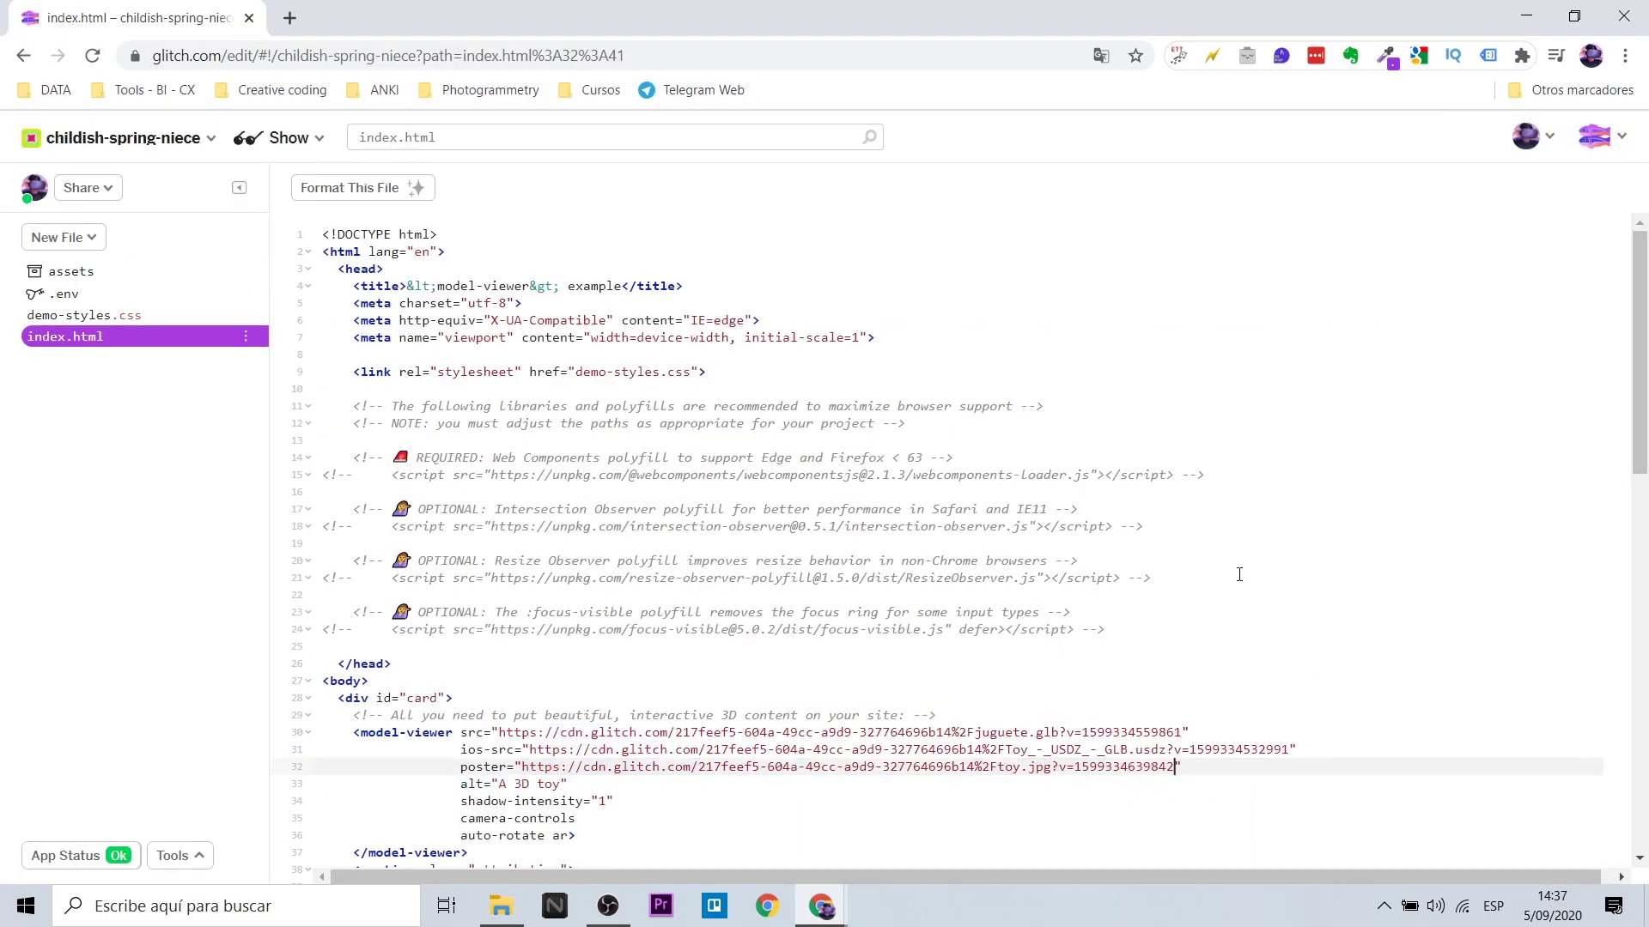
Delete the attribution section from index.html.
scroll(1239, 575, down, 4)
drag(455, 701, 324, 552)
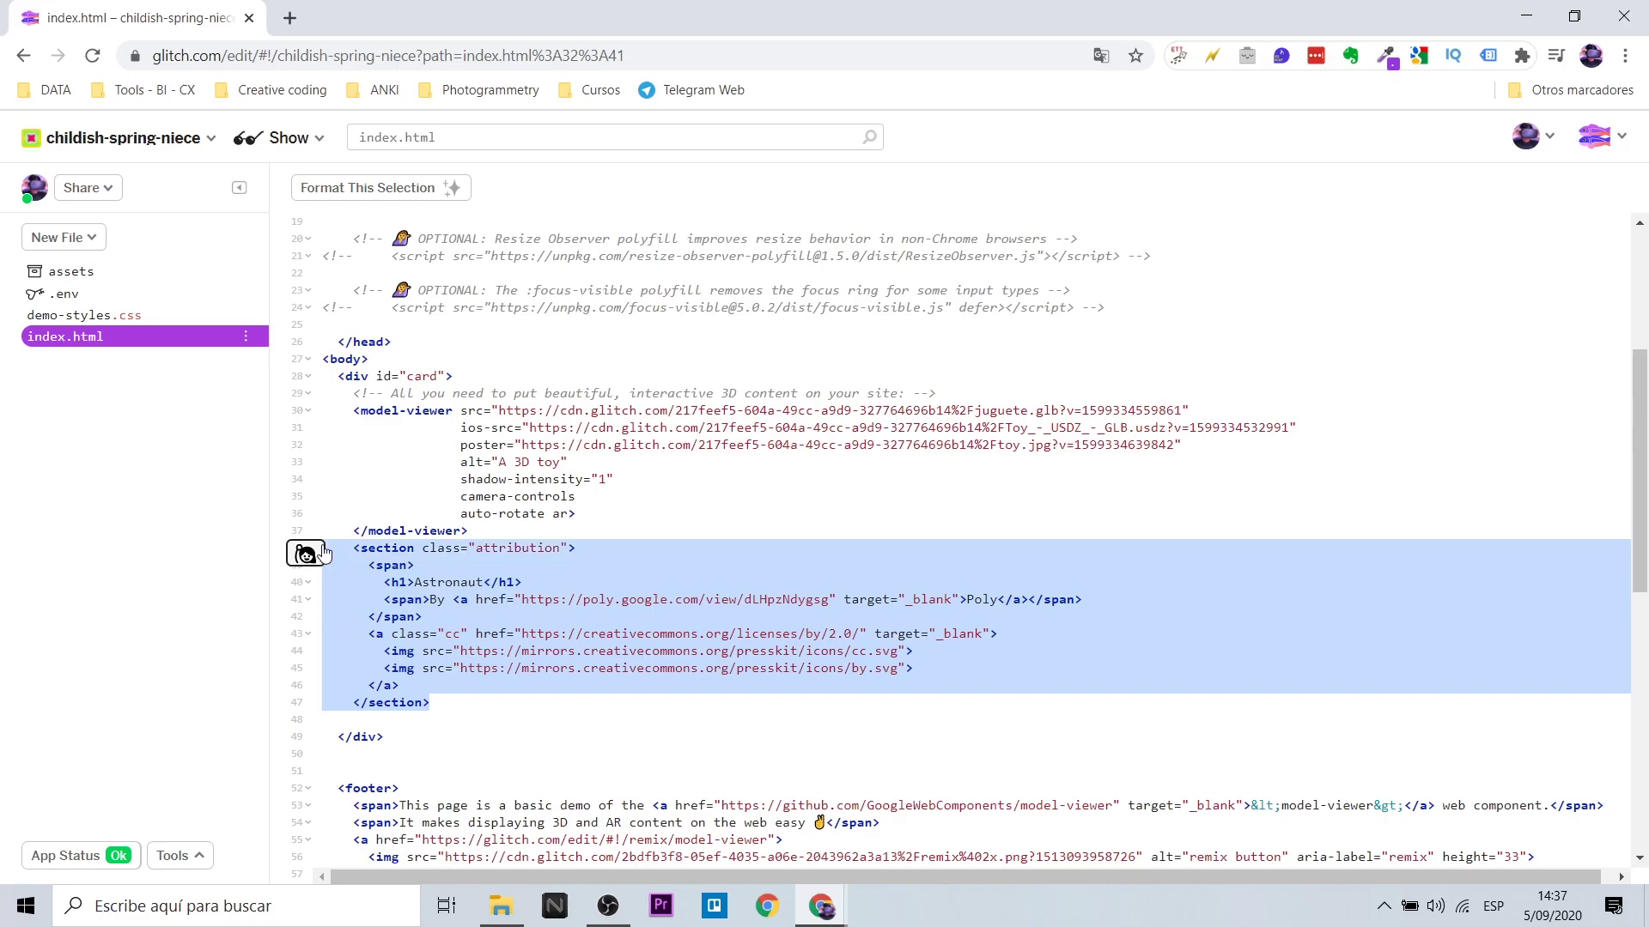
key(Delete)
scroll(708, 569, down, 5)
scroll(707, 568, up, 5)
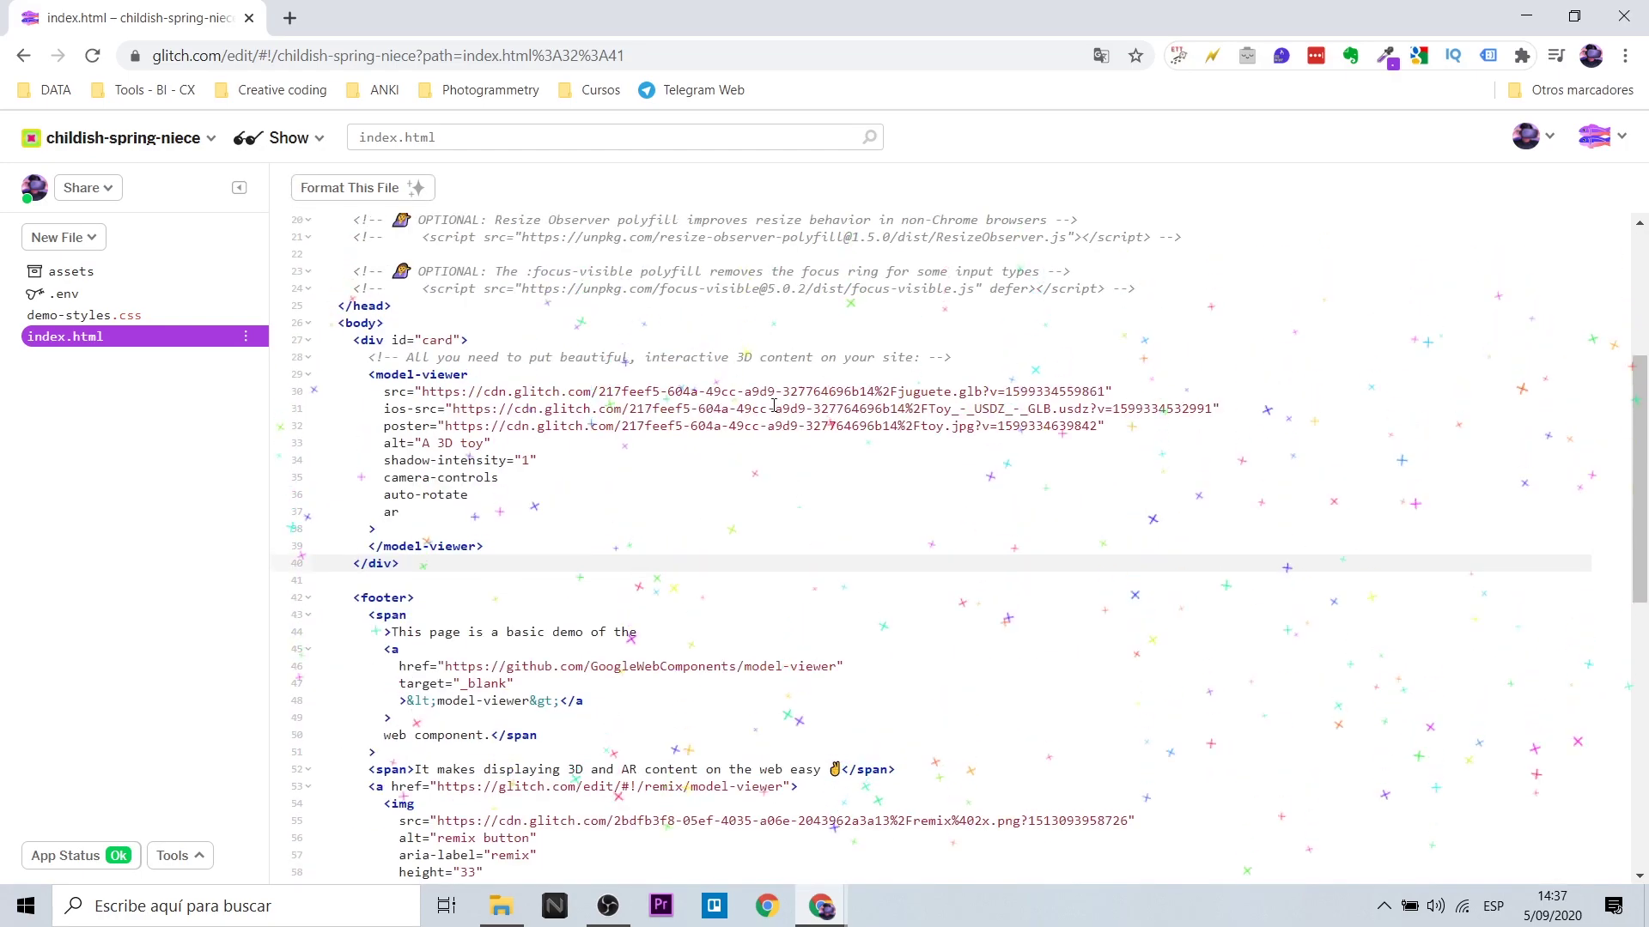